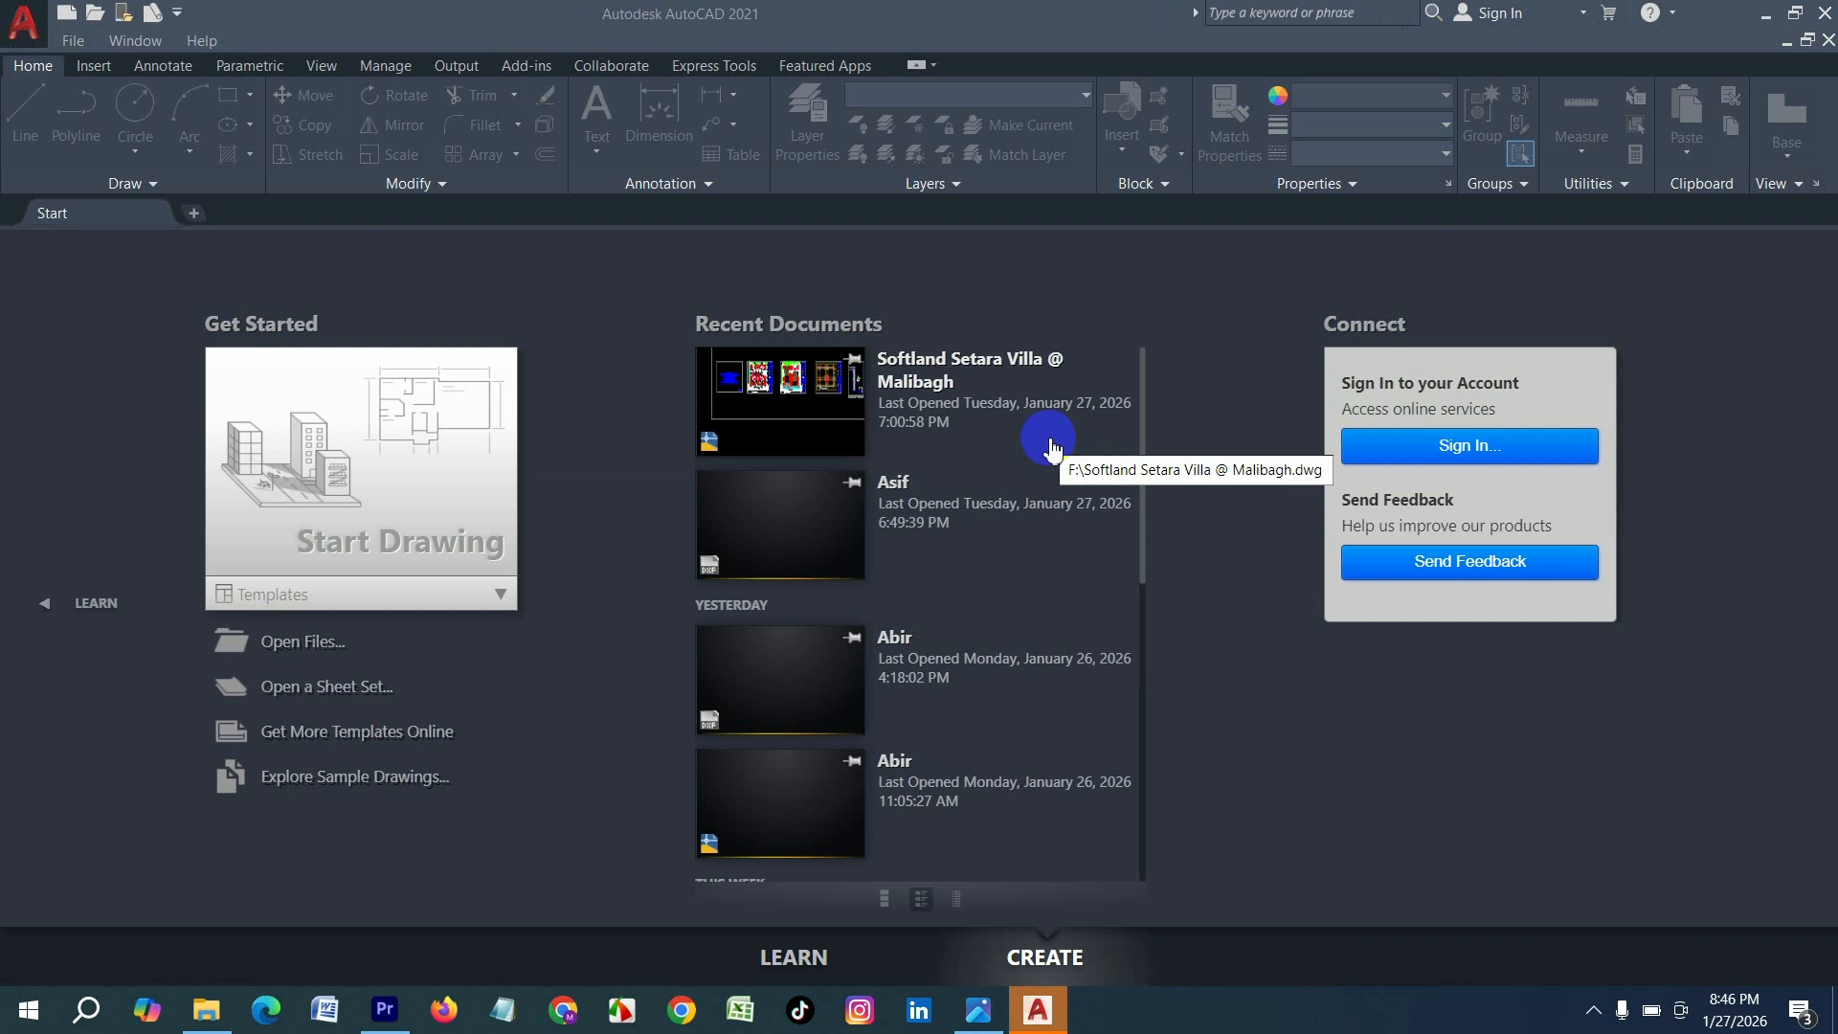
- Start a new drawing and turn off the background grid
left_click(423, 522)
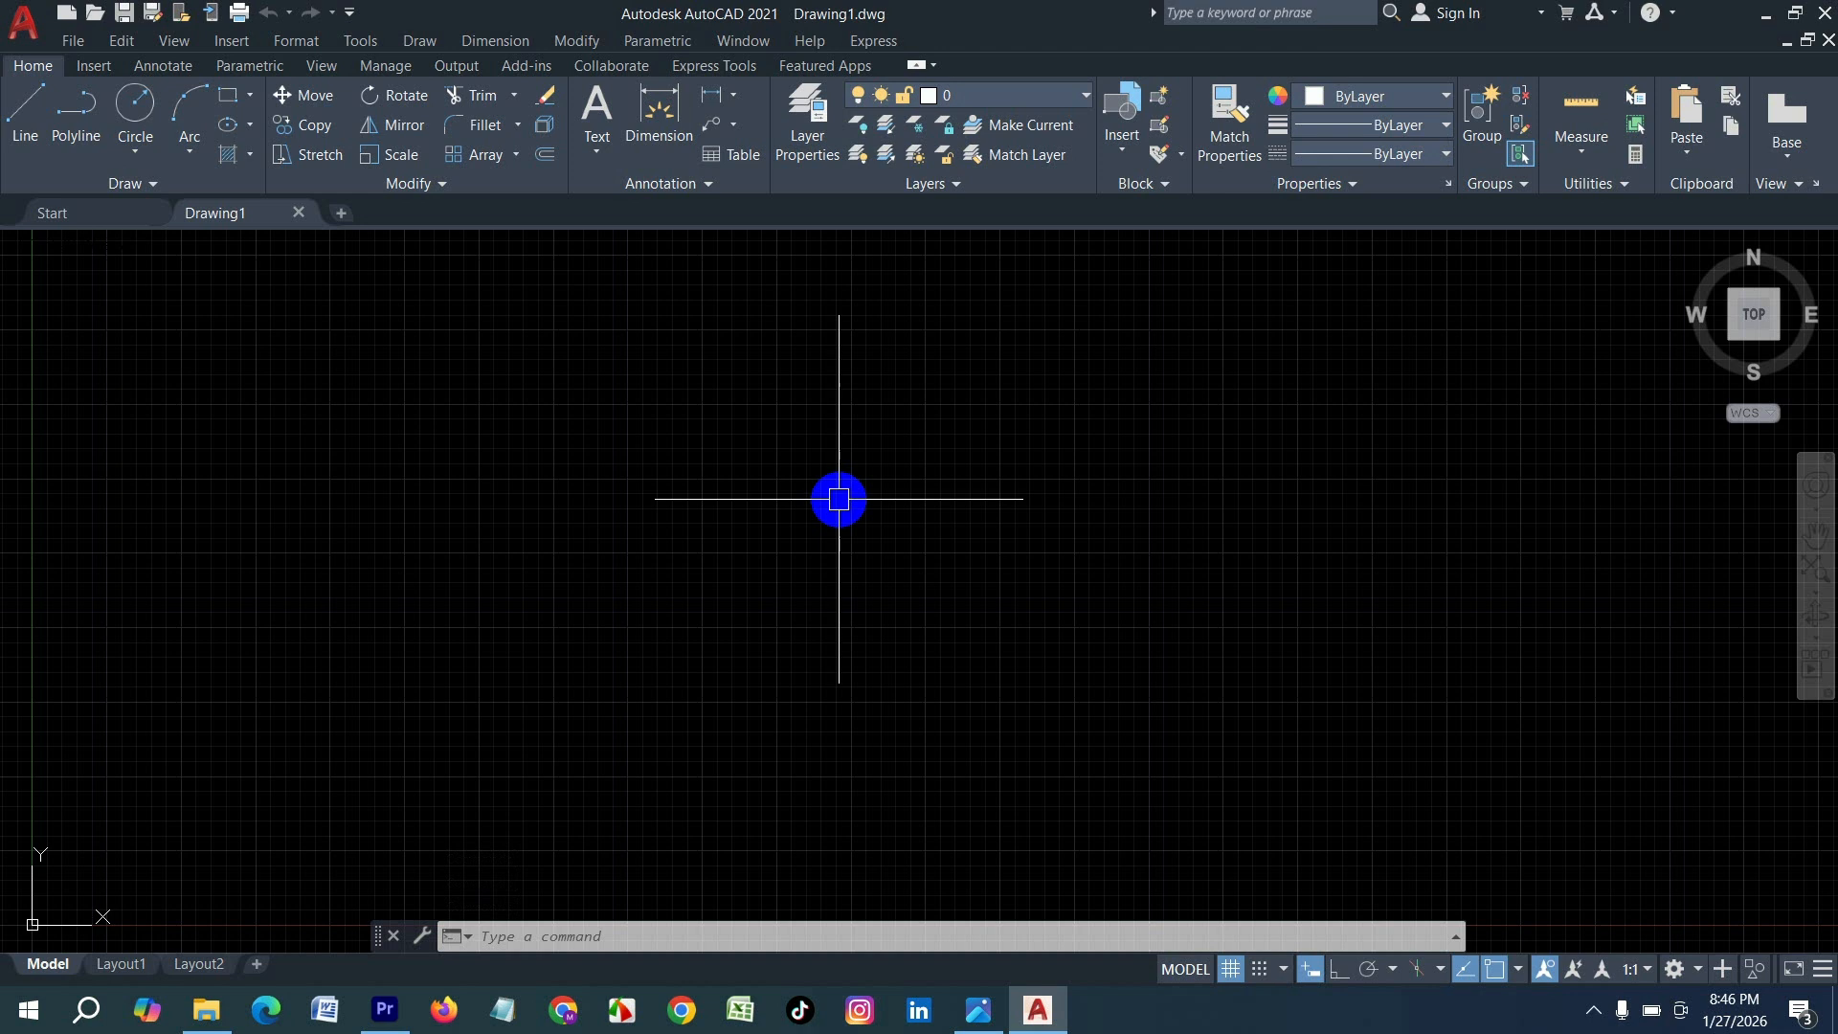
key("F7")
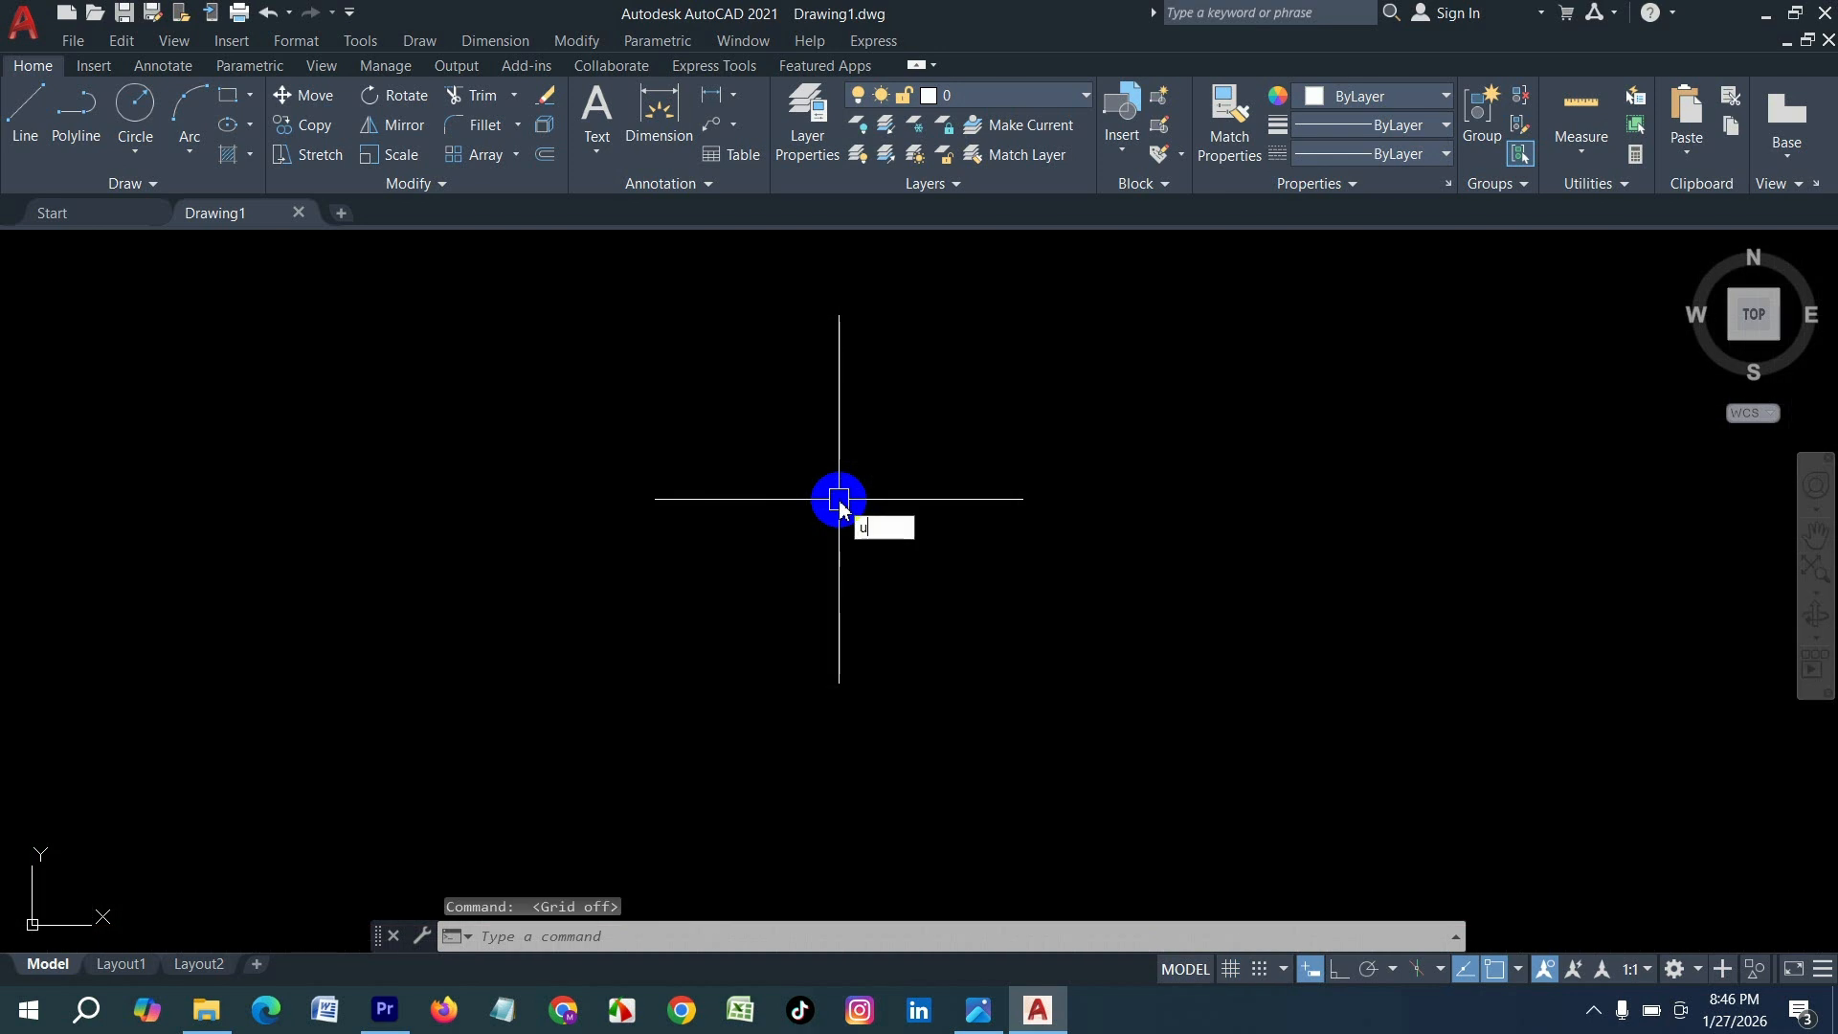
- Set the drawing's length units to Engineering with a precision of 0'-0"
type("n")
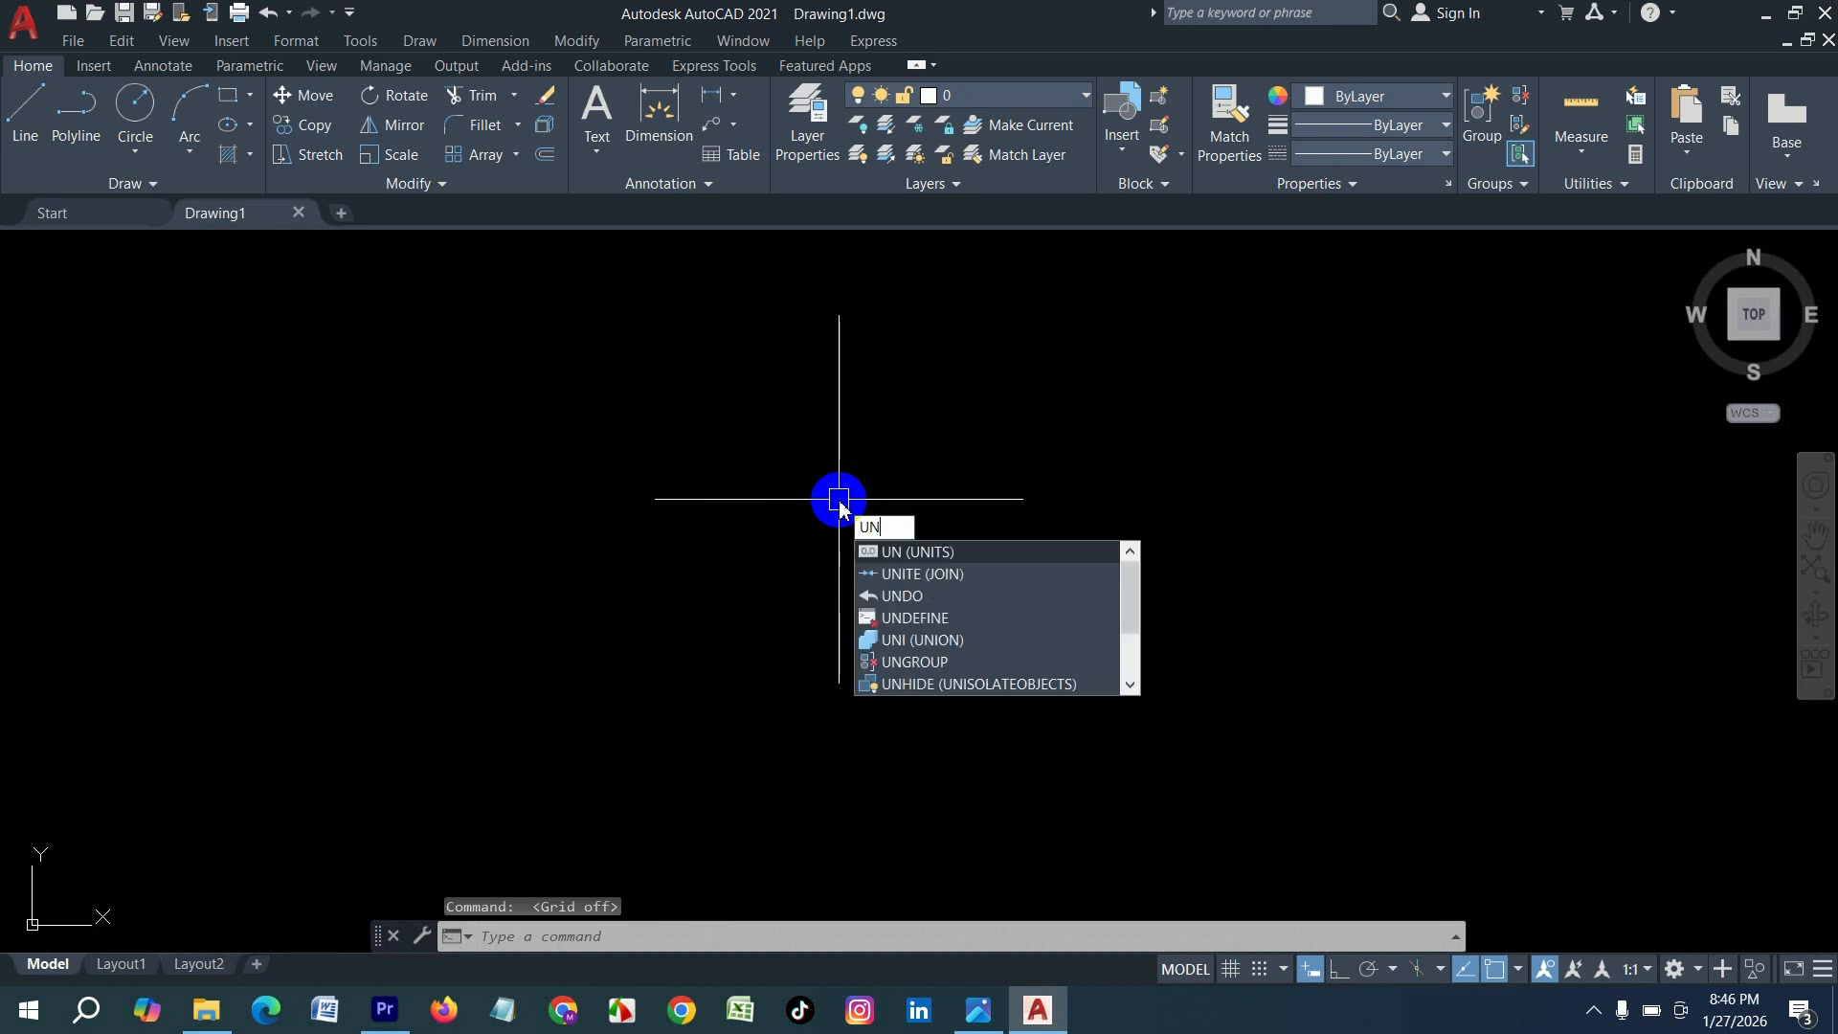
key("Return")
left_click(609, 360)
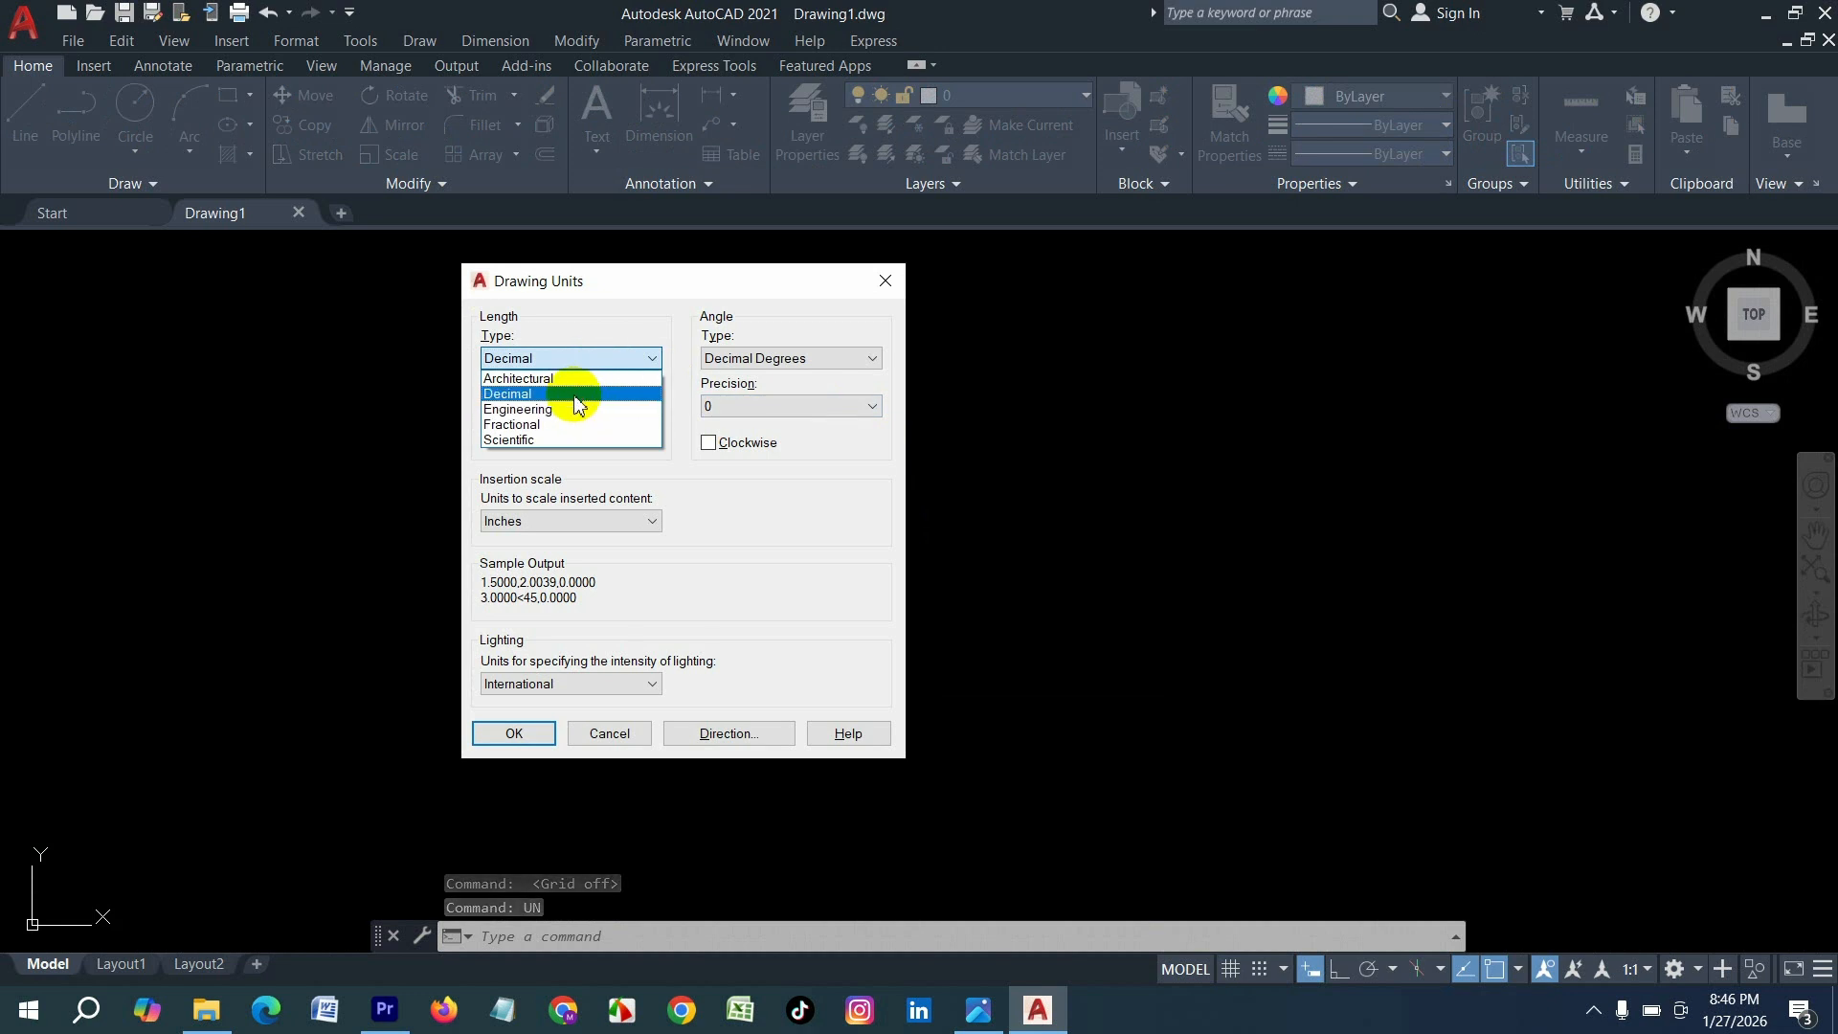
left_click(570, 410)
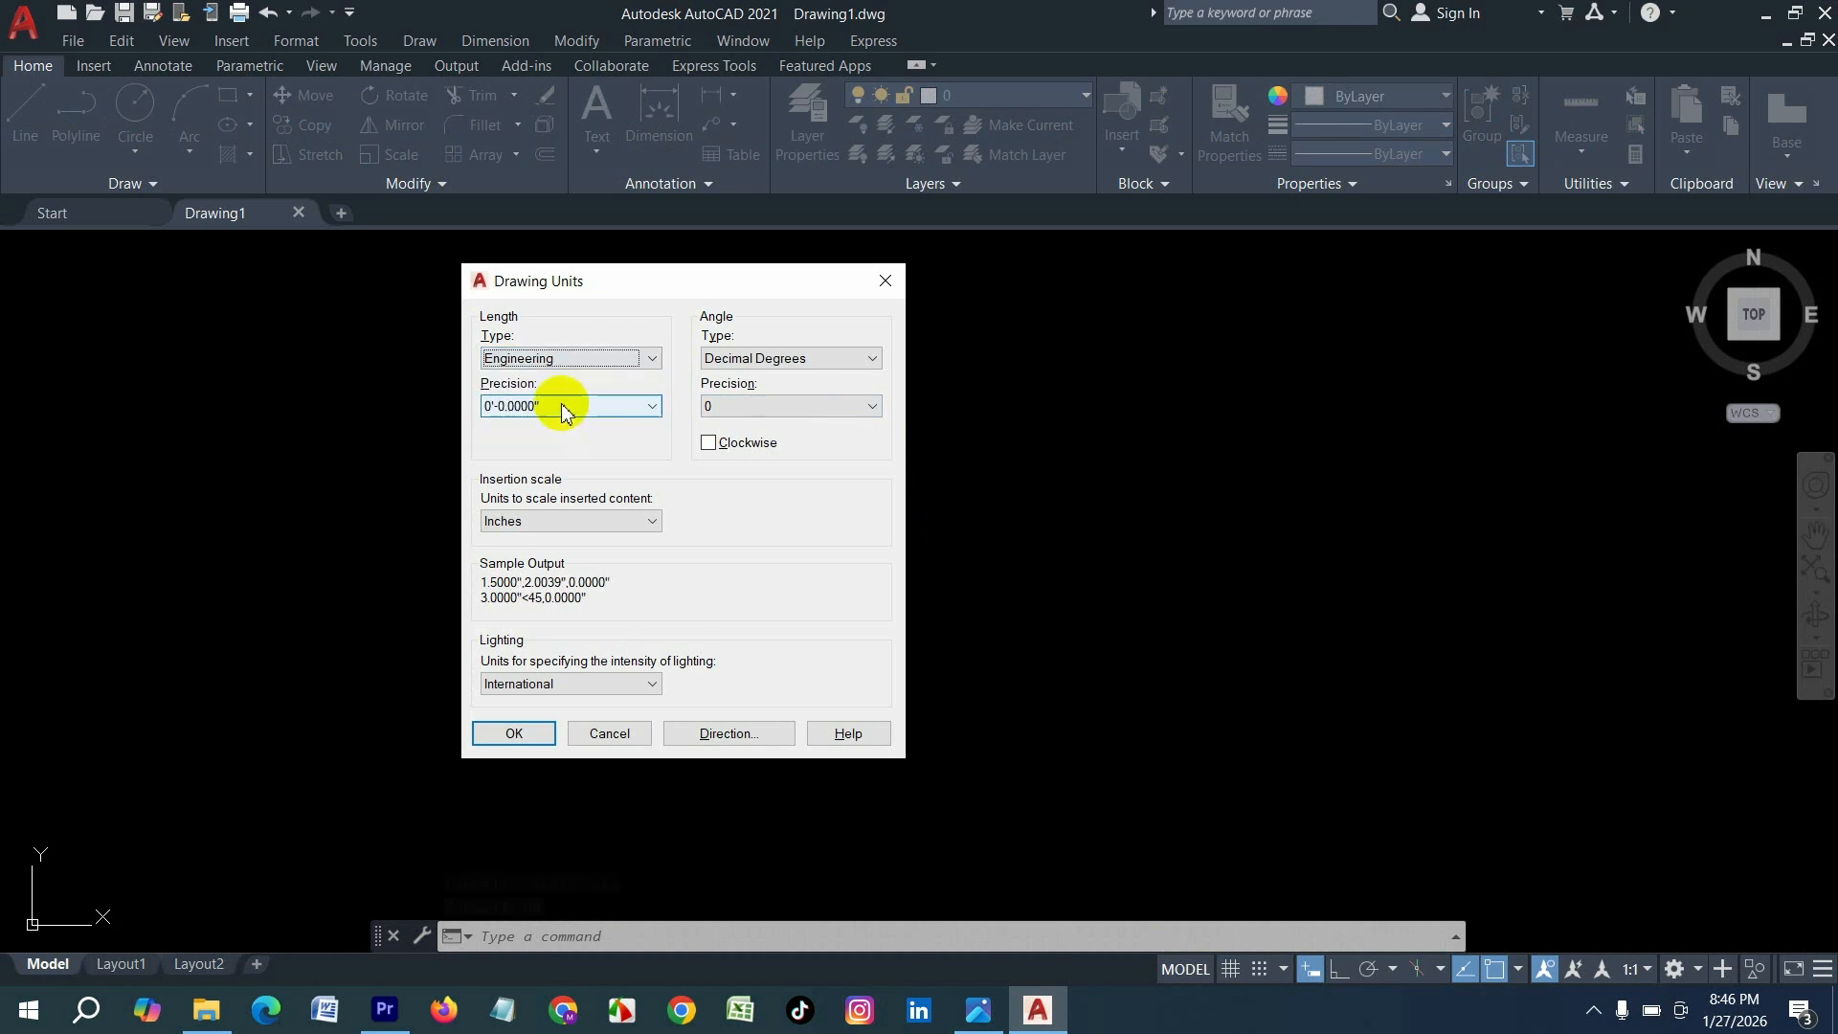
left_click(556, 406)
left_click(544, 423)
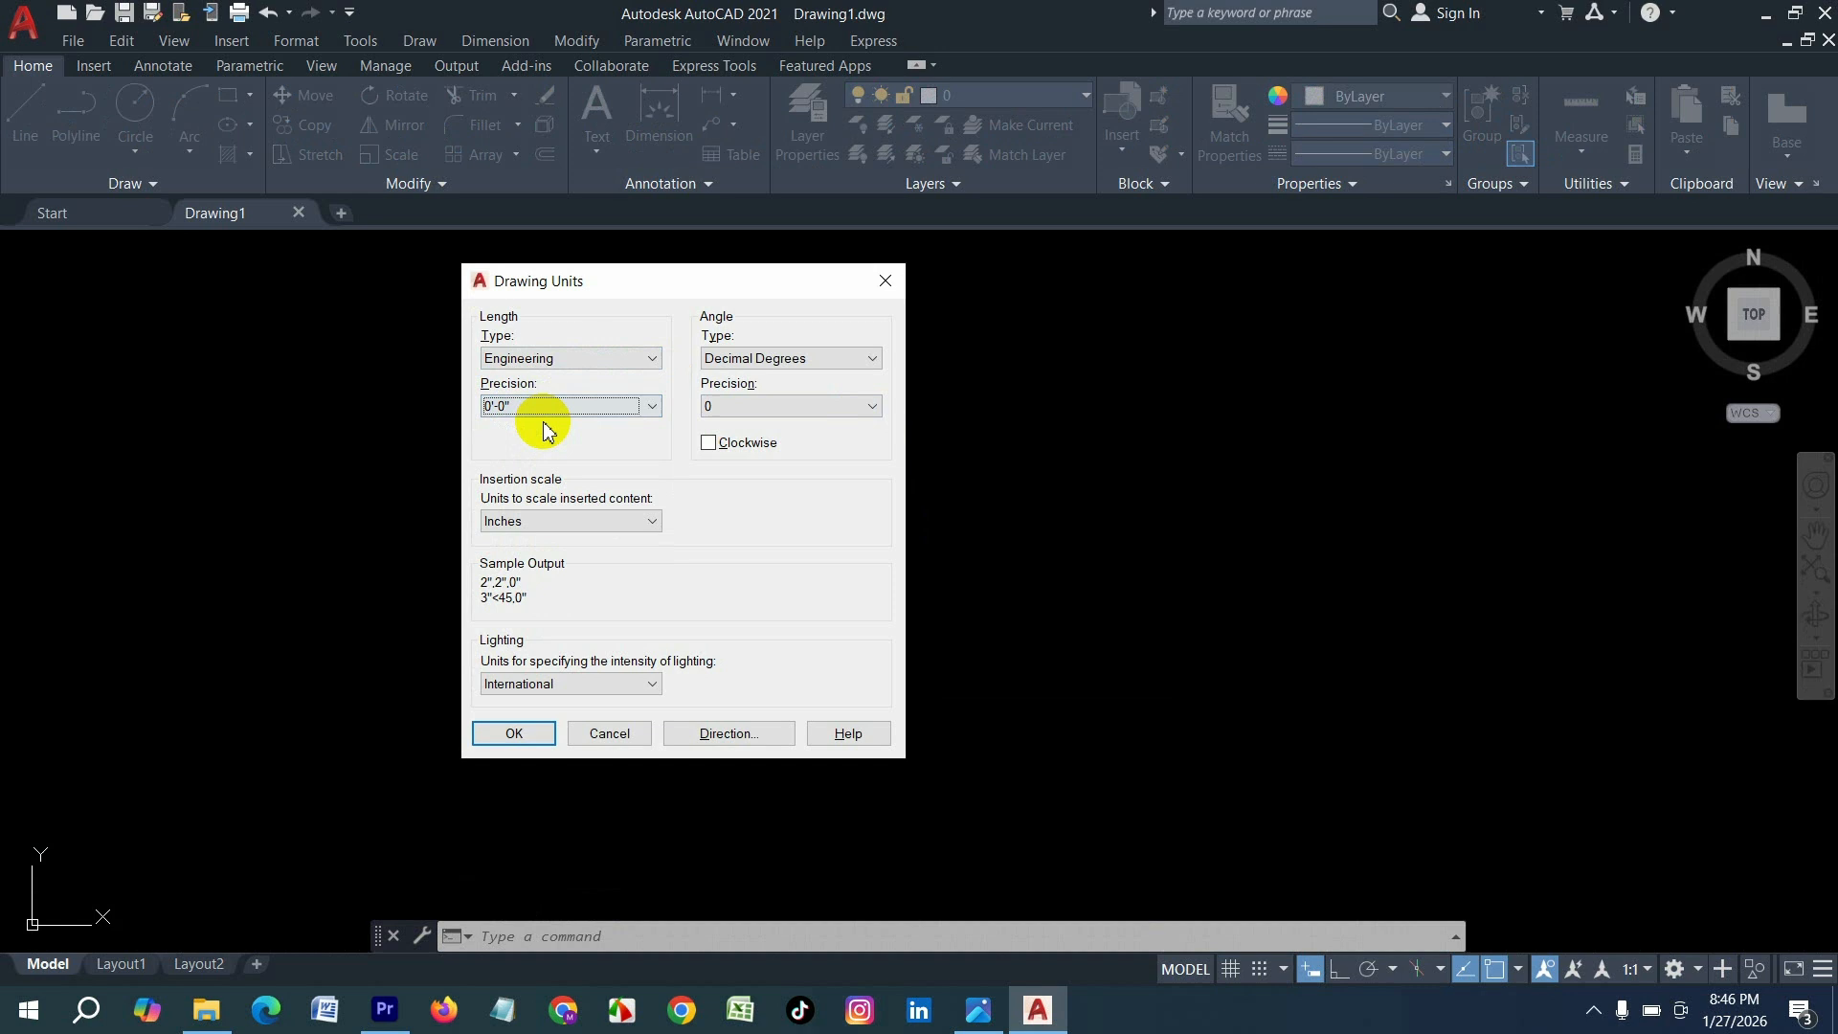
left_click(518, 733)
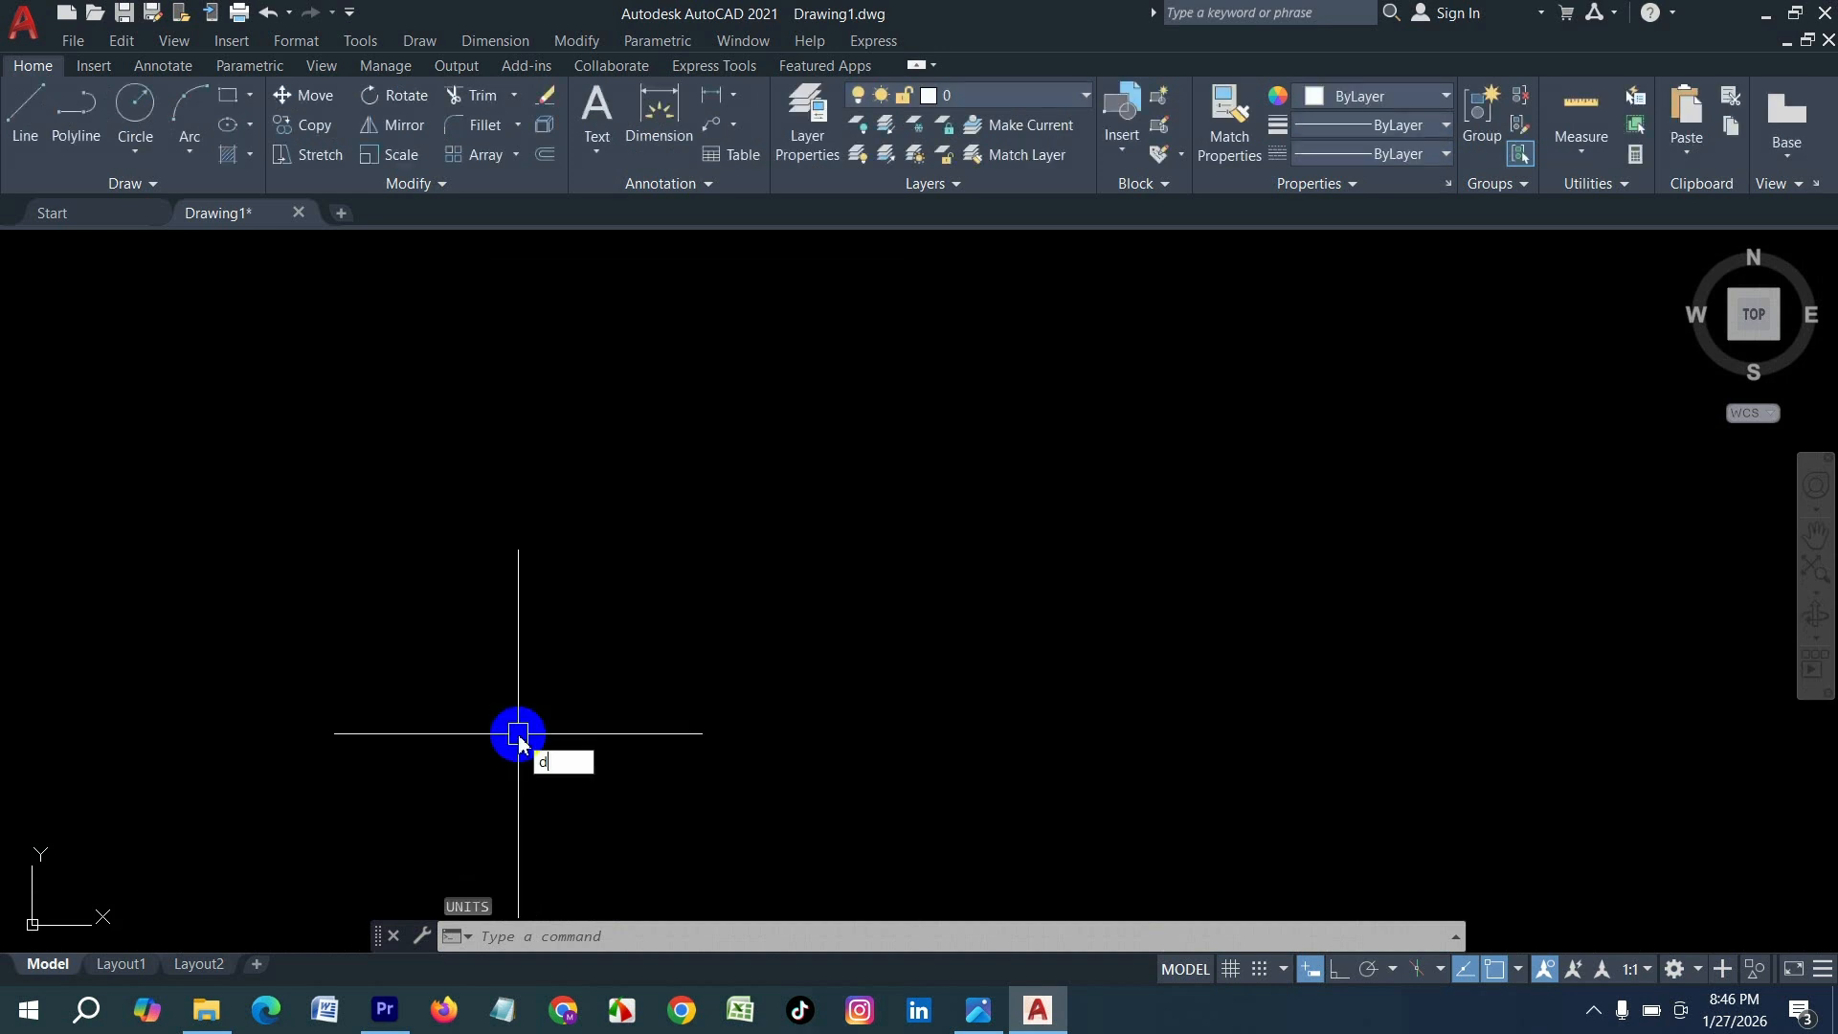
- Modify the Standard dimension style so its linear primary units use the Engineering format with 0'-0" precision
type("d")
key("Return")
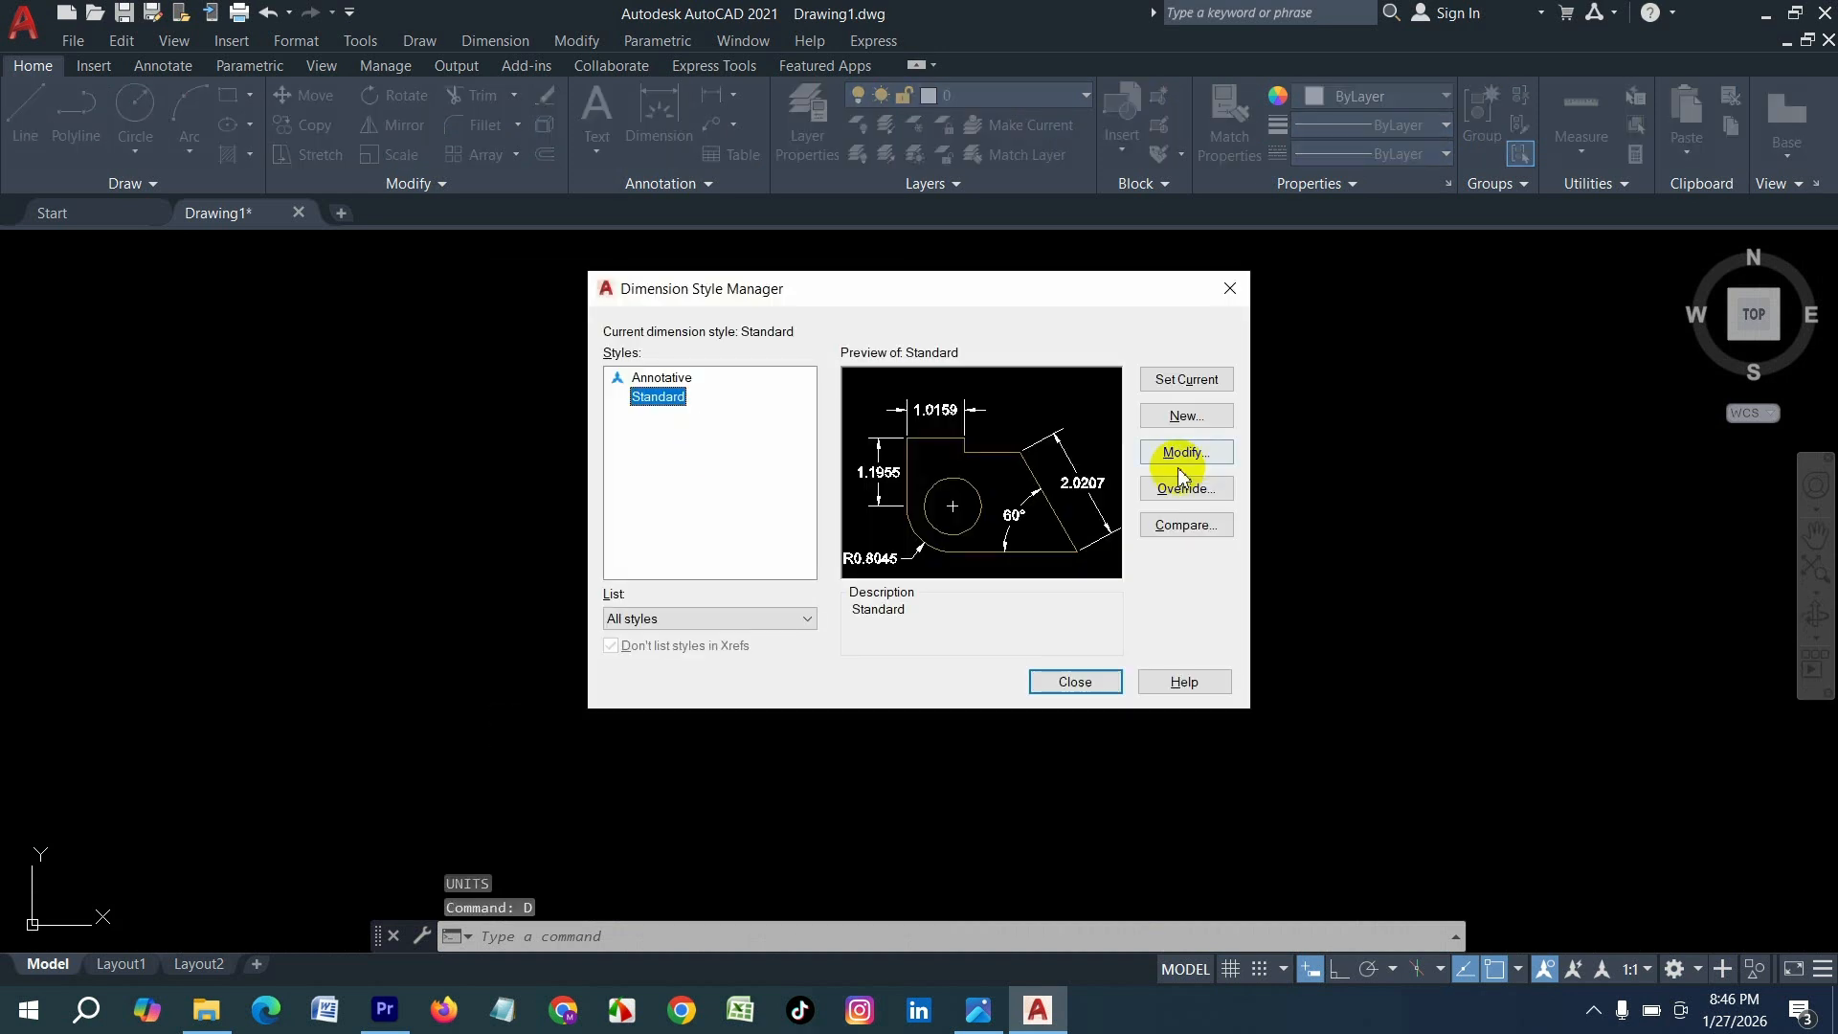
left_click(1194, 459)
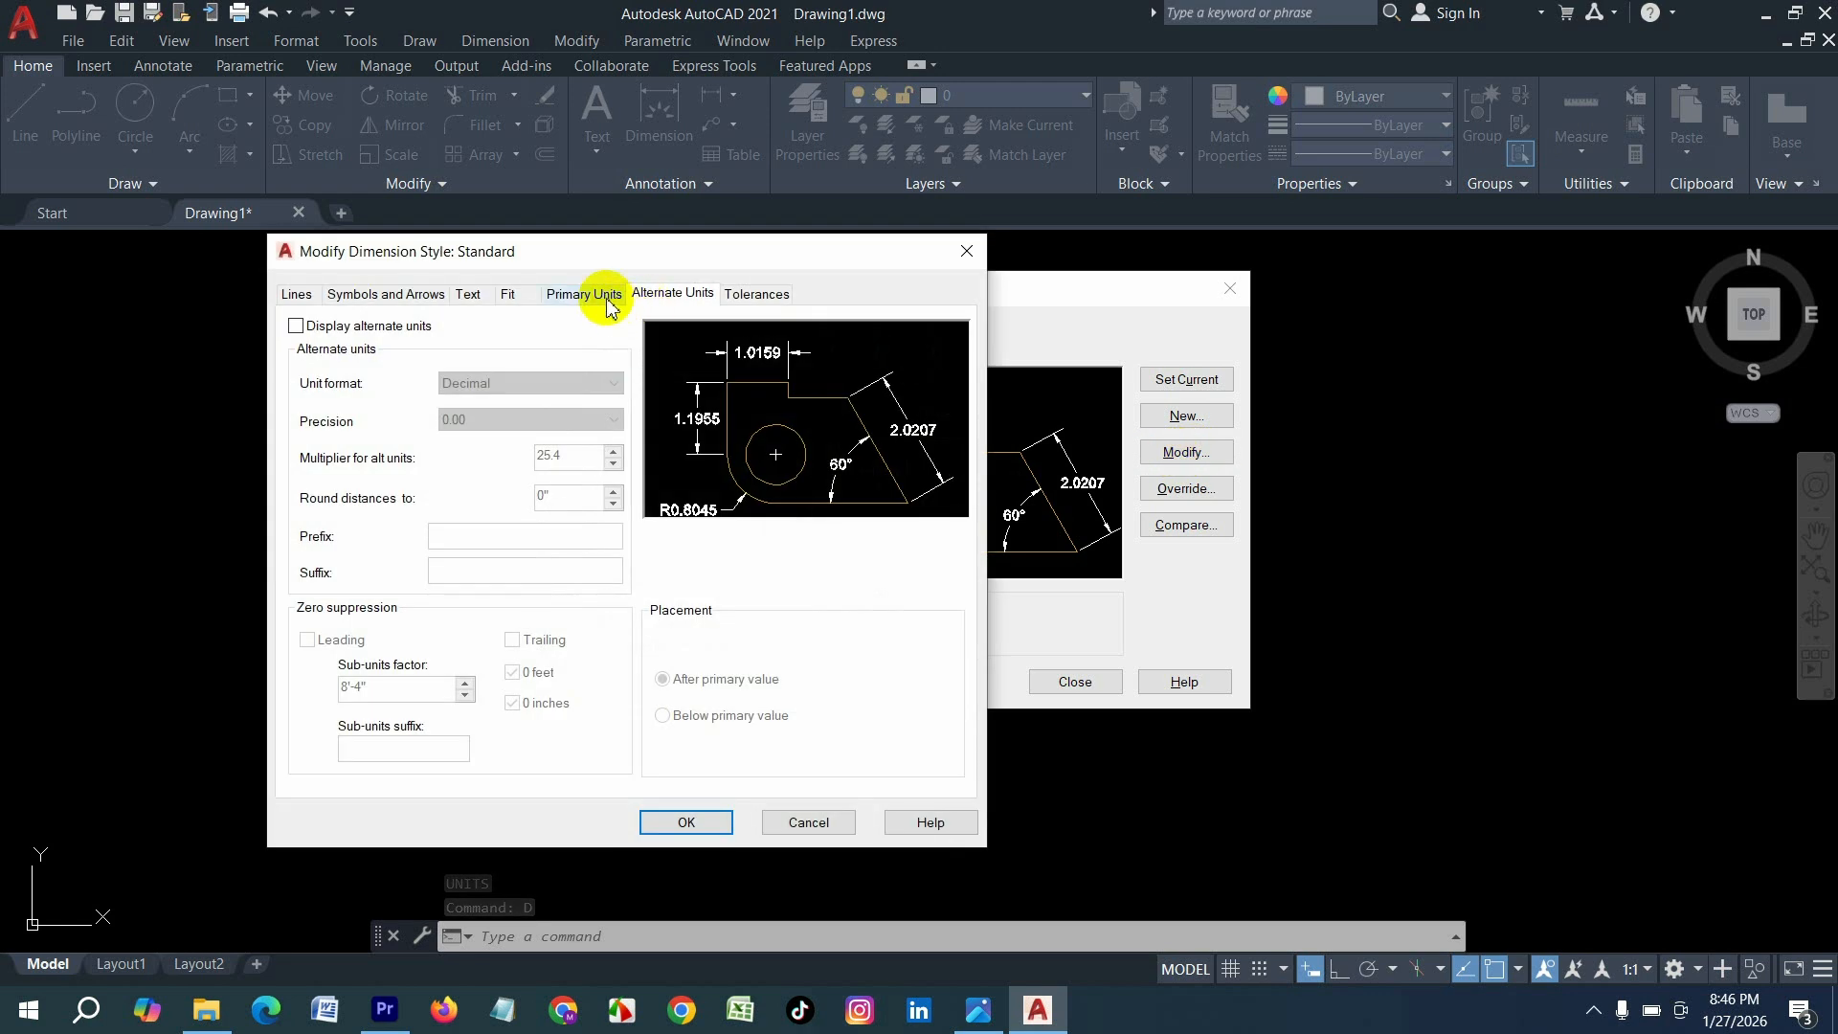
left_click(607, 300)
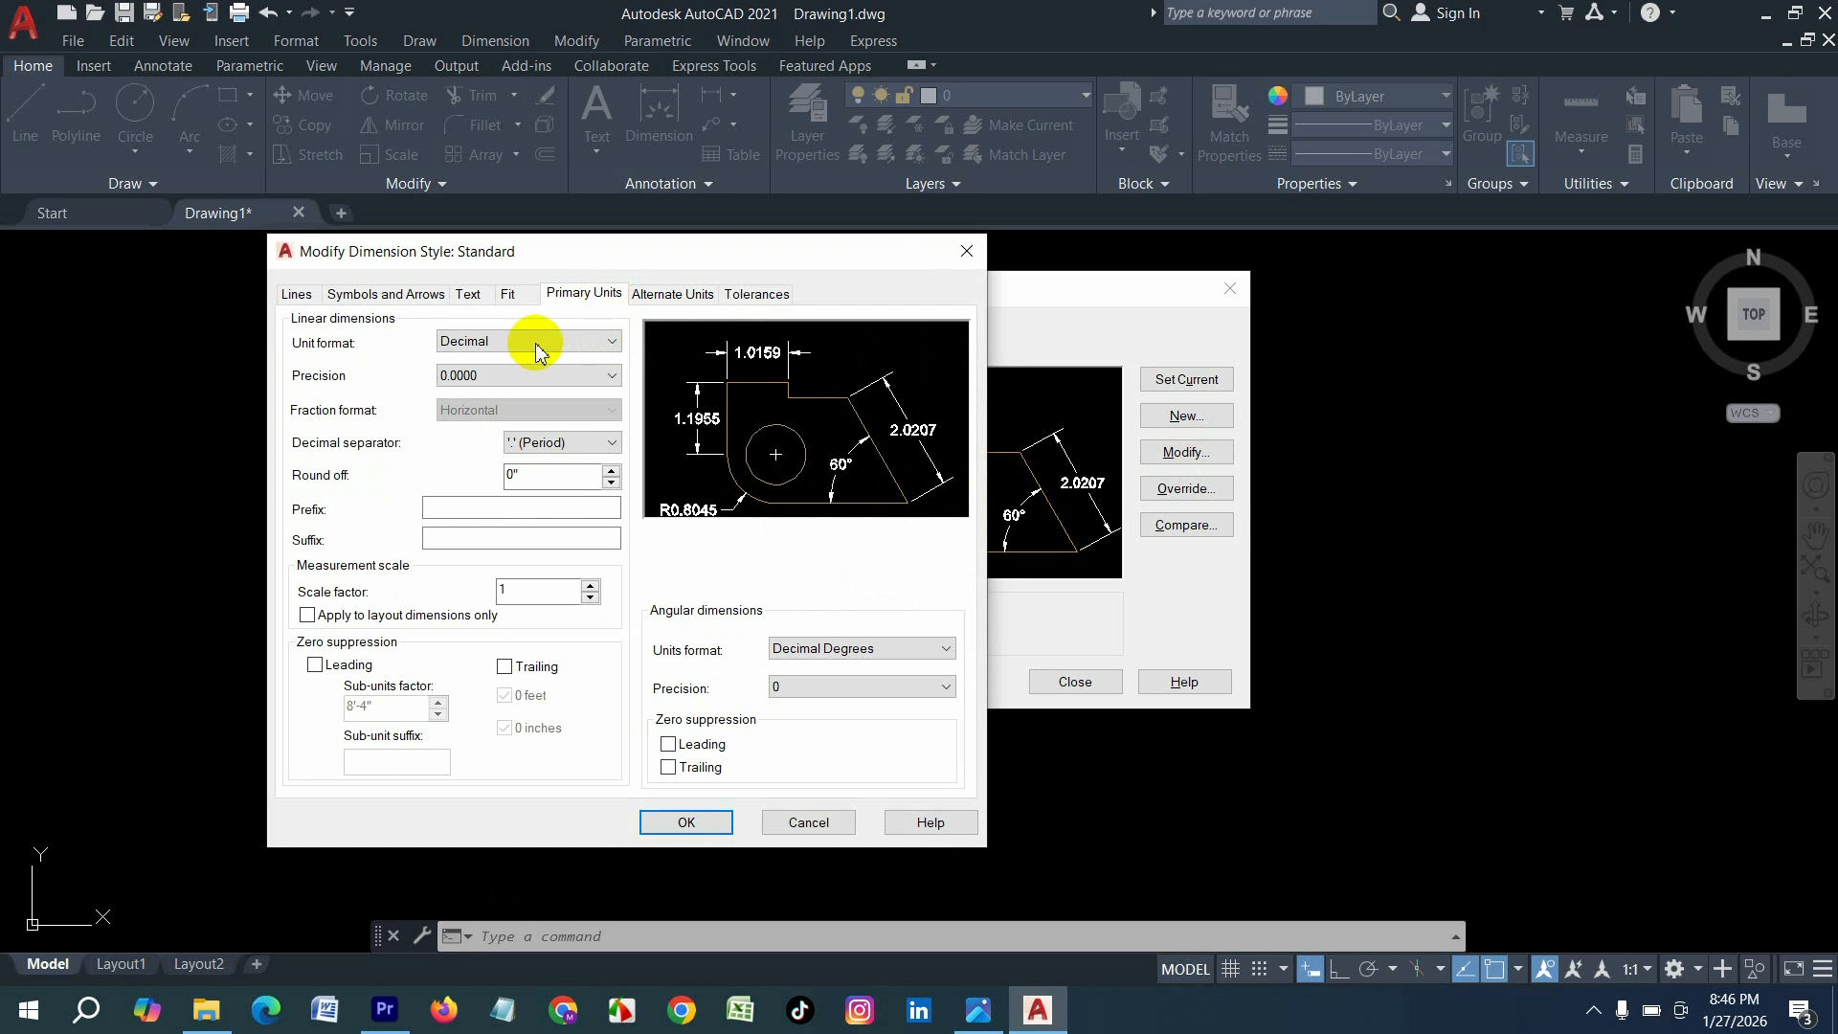
left_click(469, 341)
left_click(474, 407)
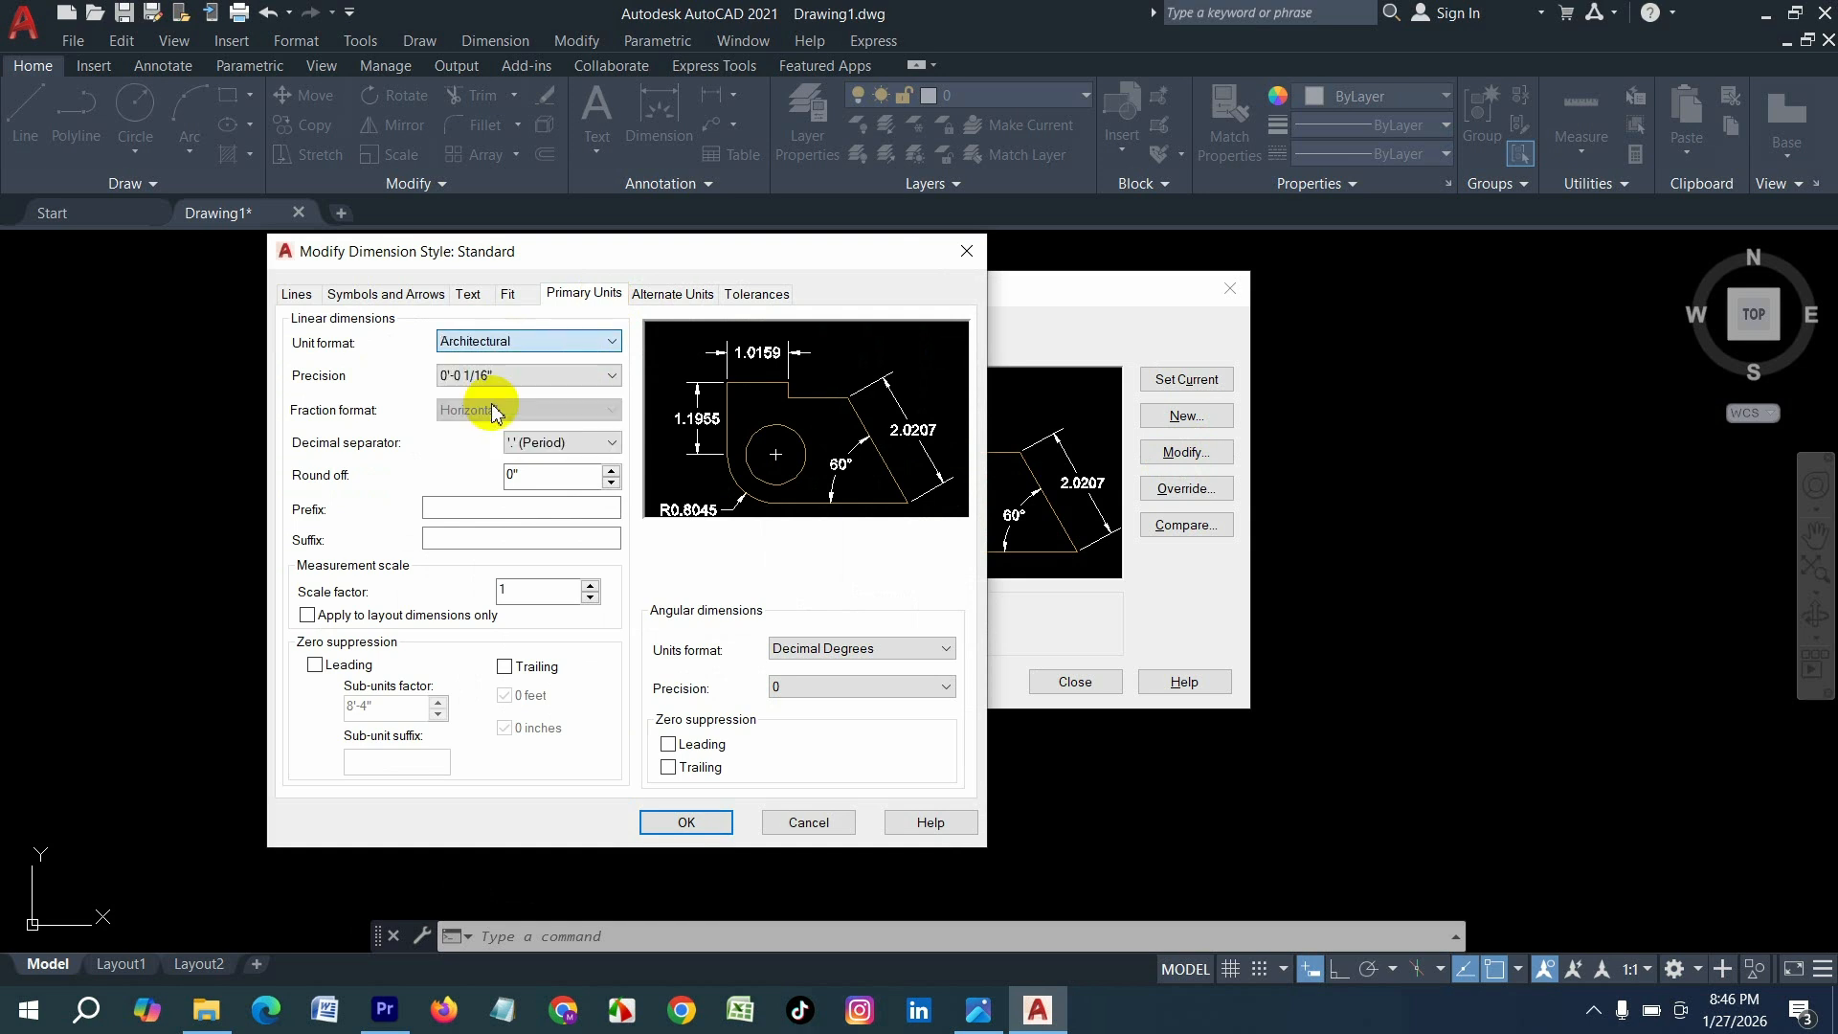
left_click(527, 375)
left_click(486, 395)
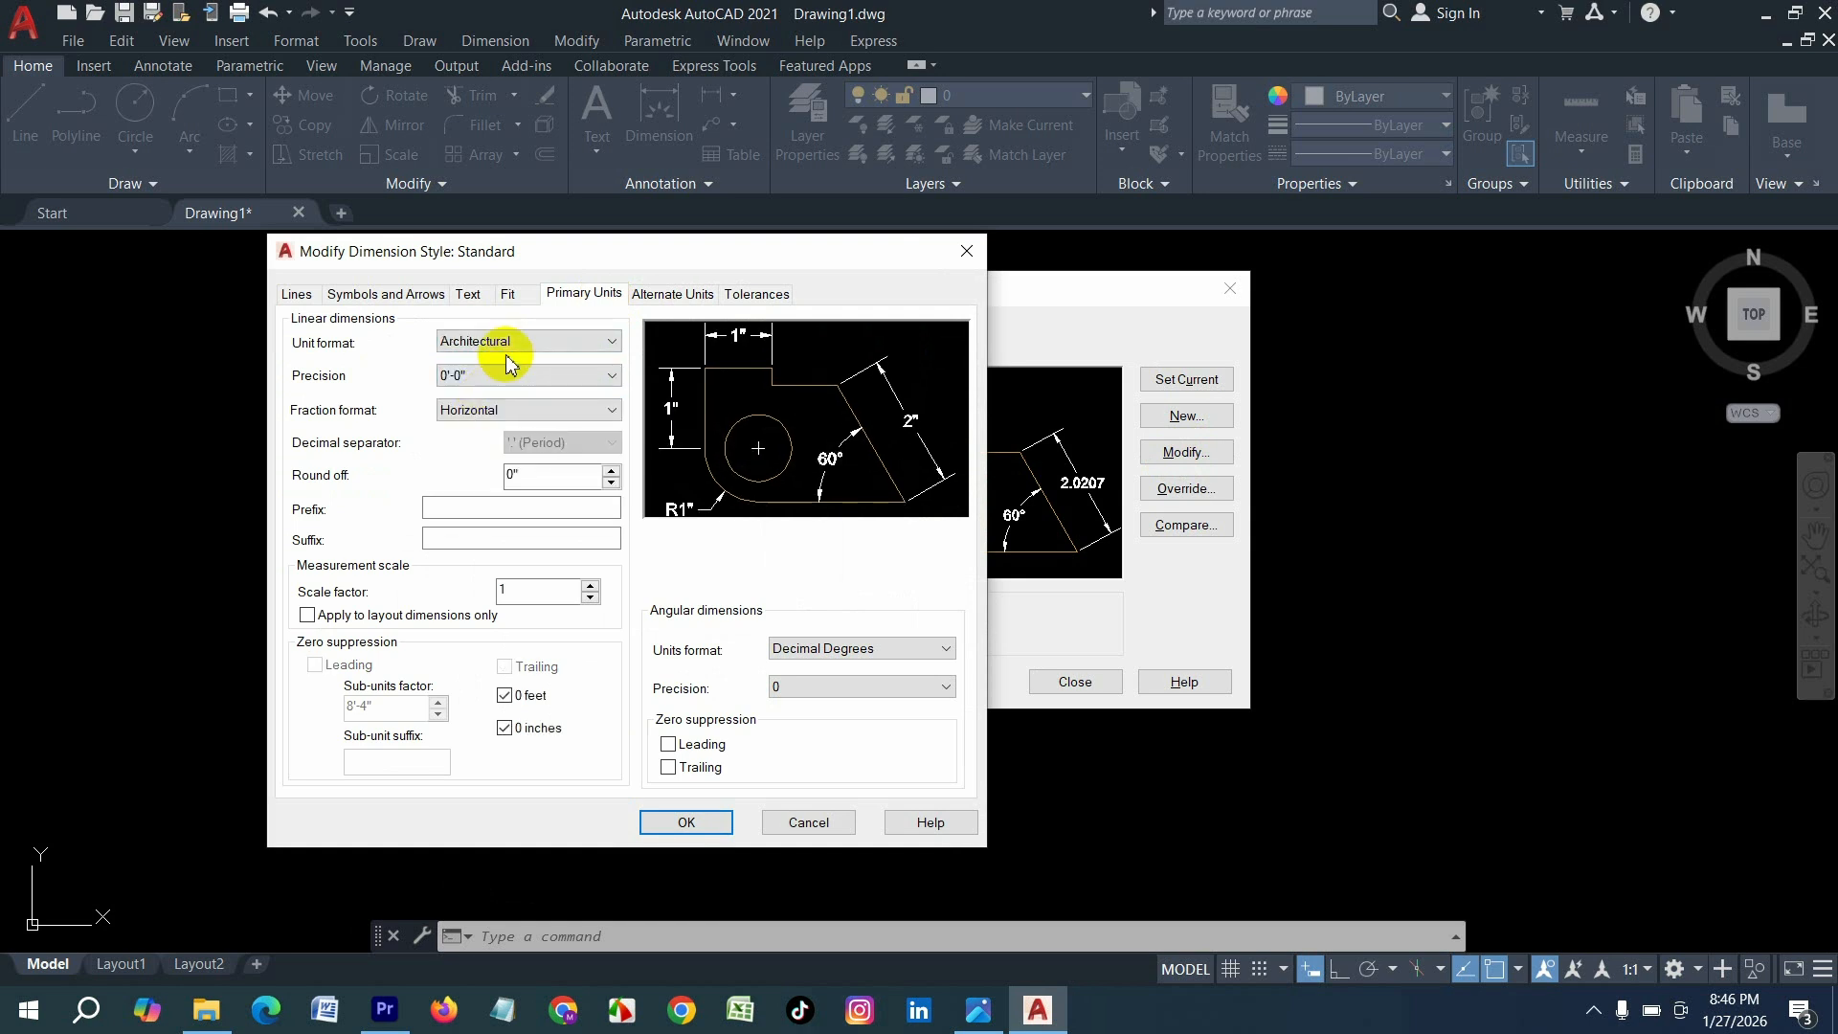
left_click(513, 340)
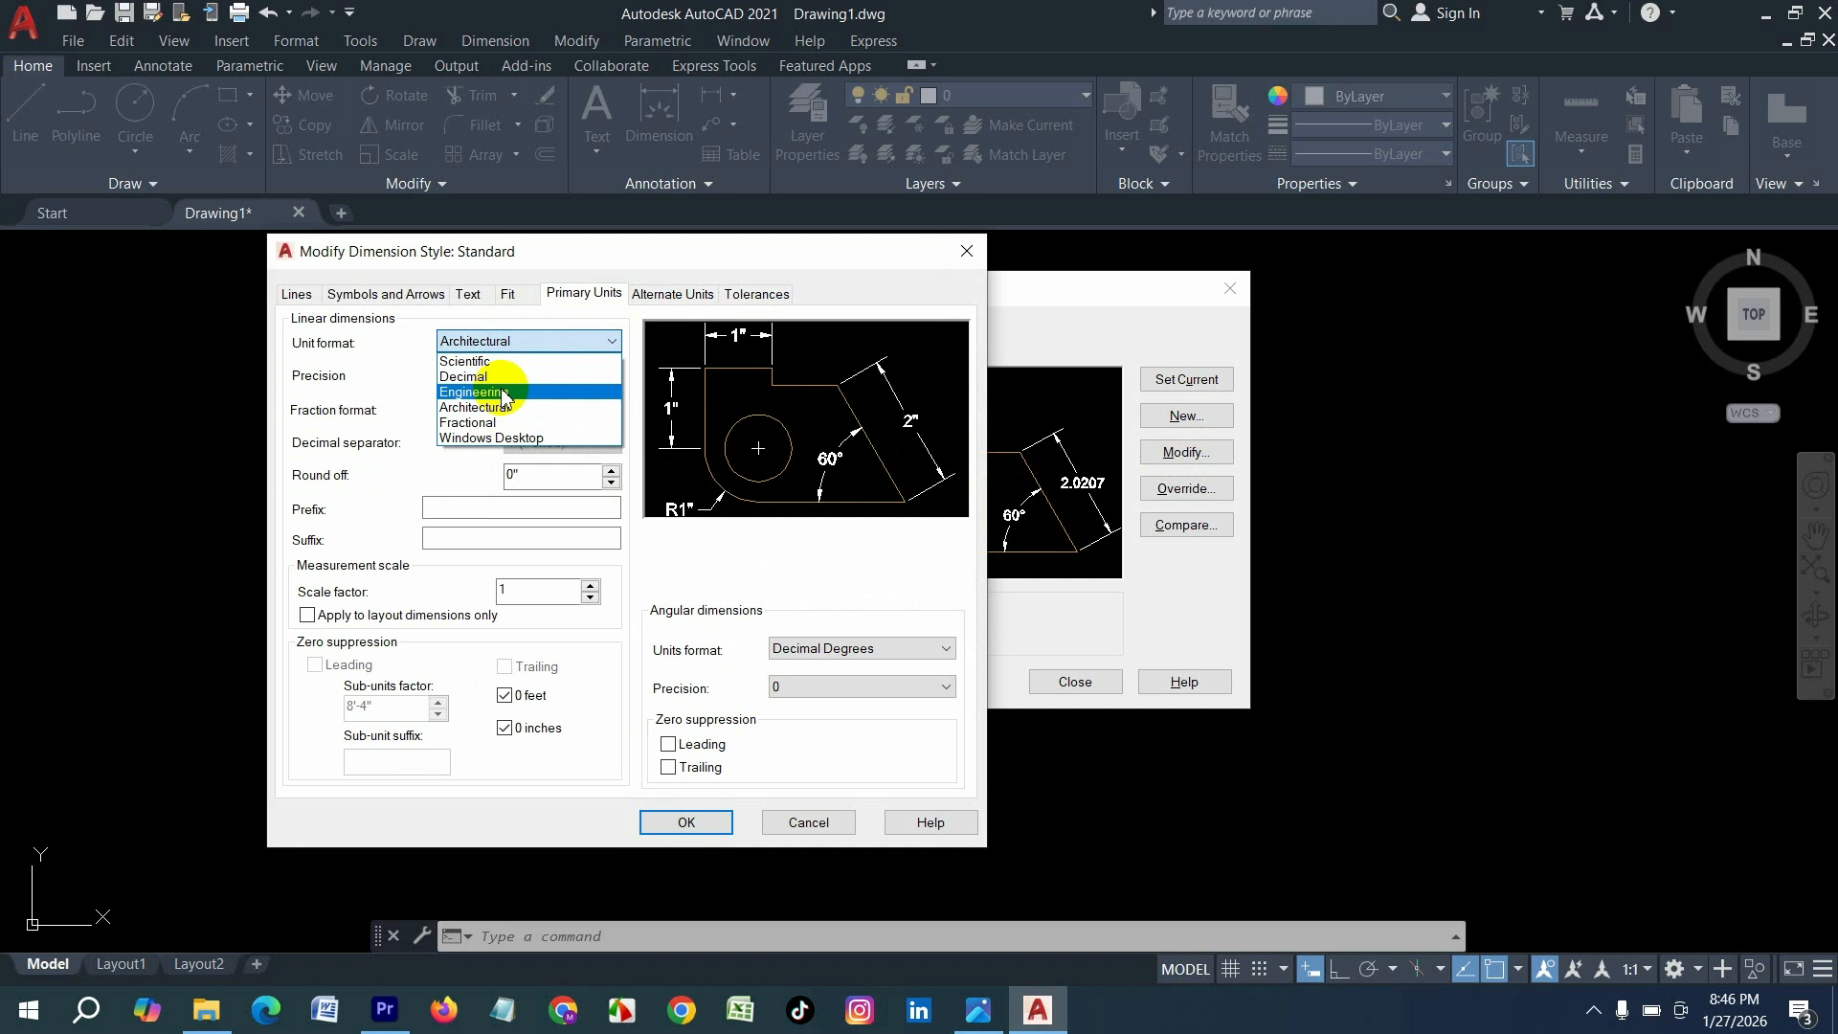
left_click(502, 392)
- Set the Standard dimension style's first and second arrowheads to Architectural tick with an arrow size of 4
left_click(393, 294)
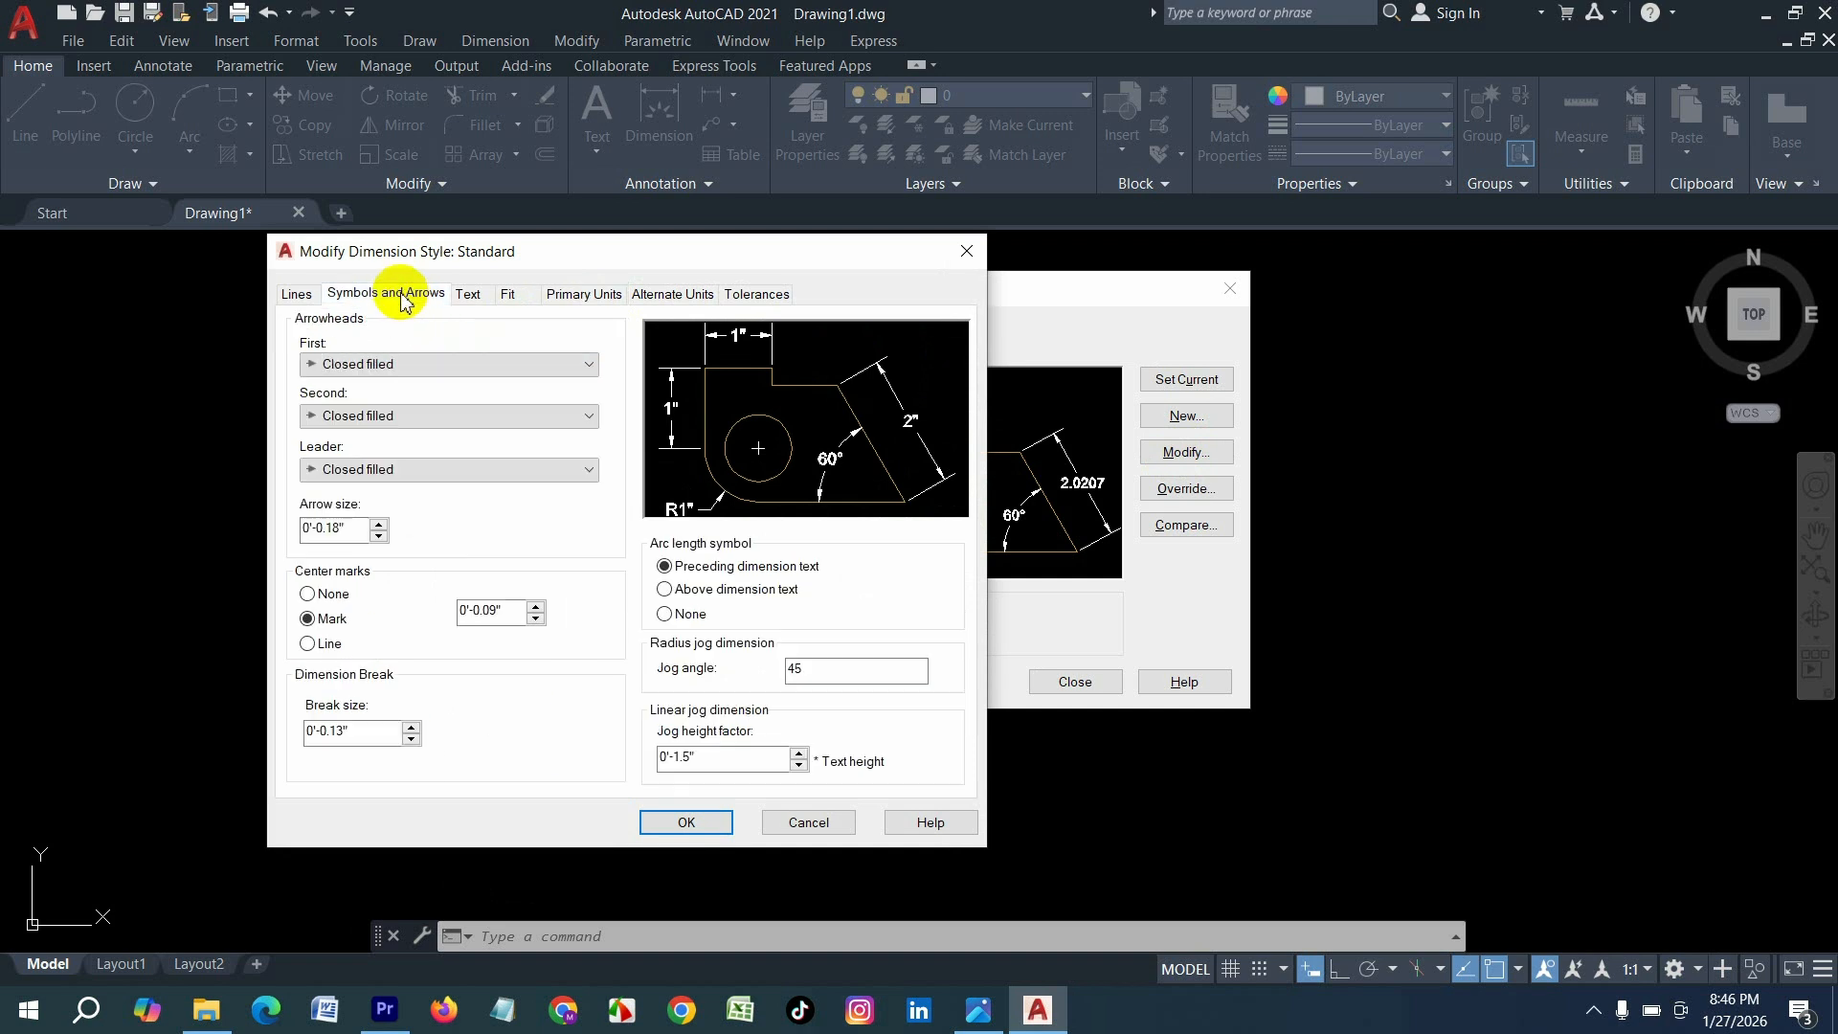
left_click(448, 364)
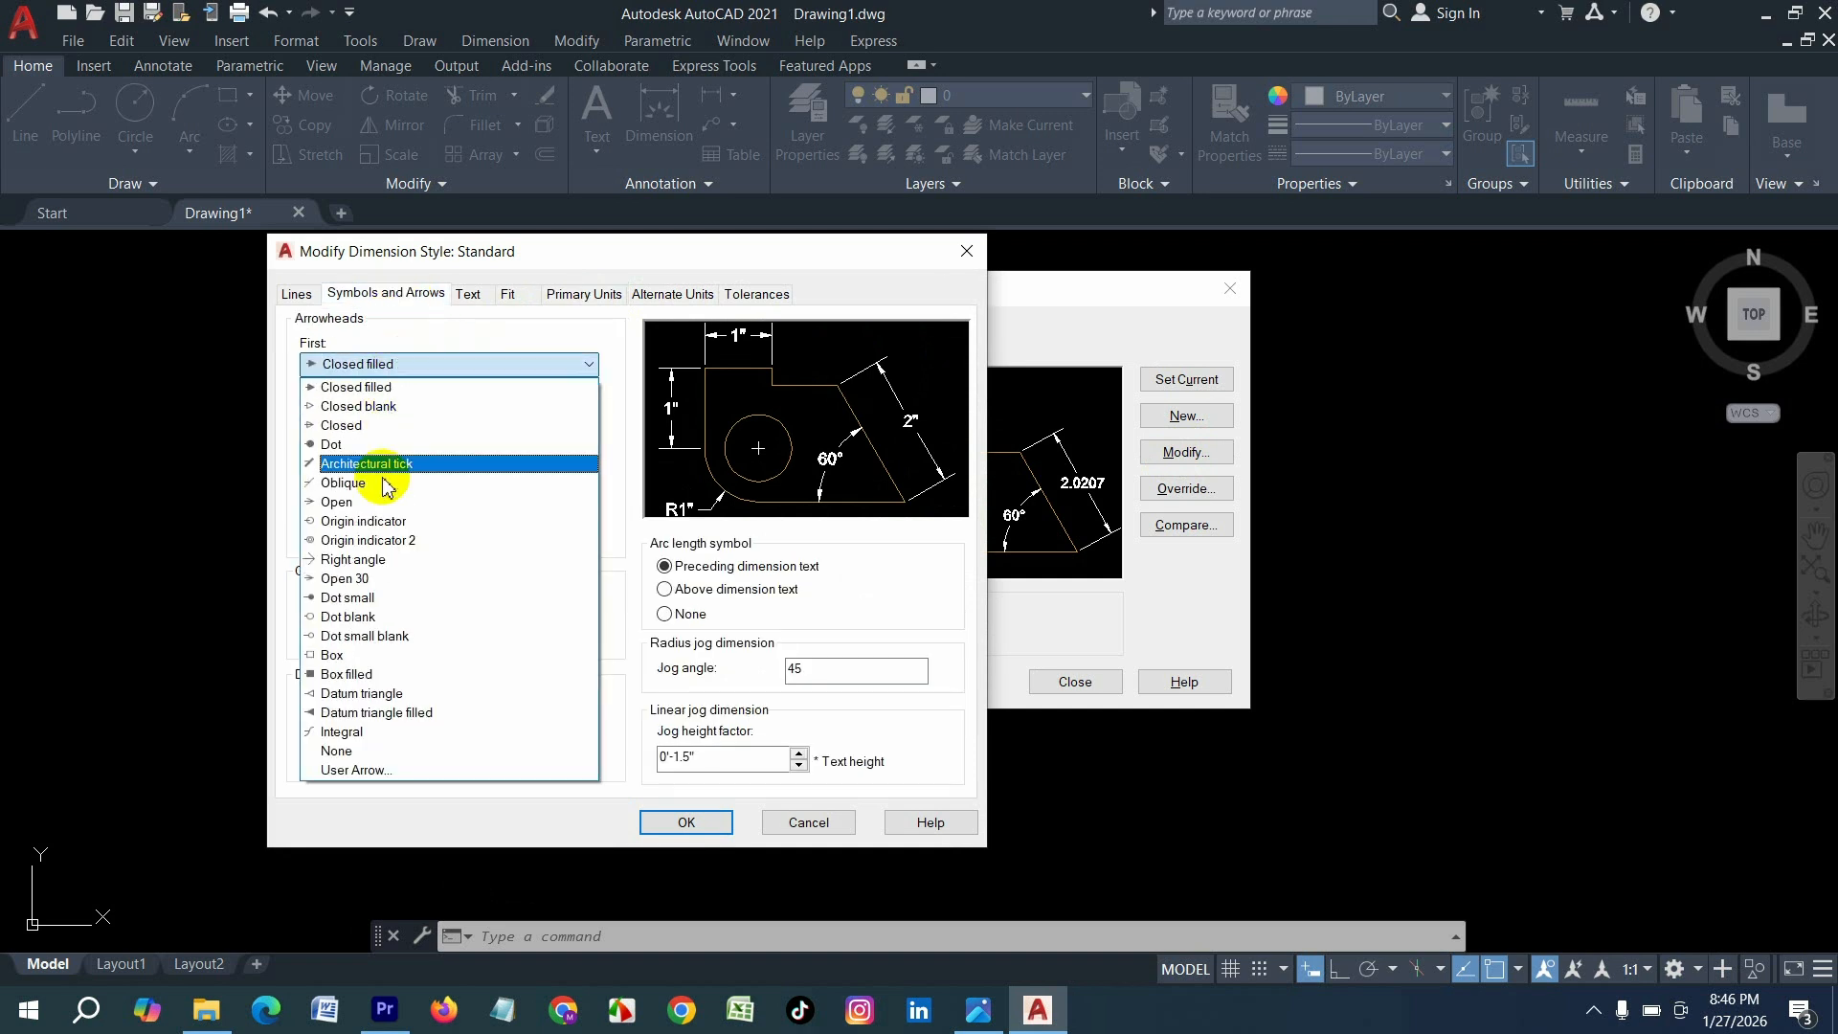
left_click(402, 466)
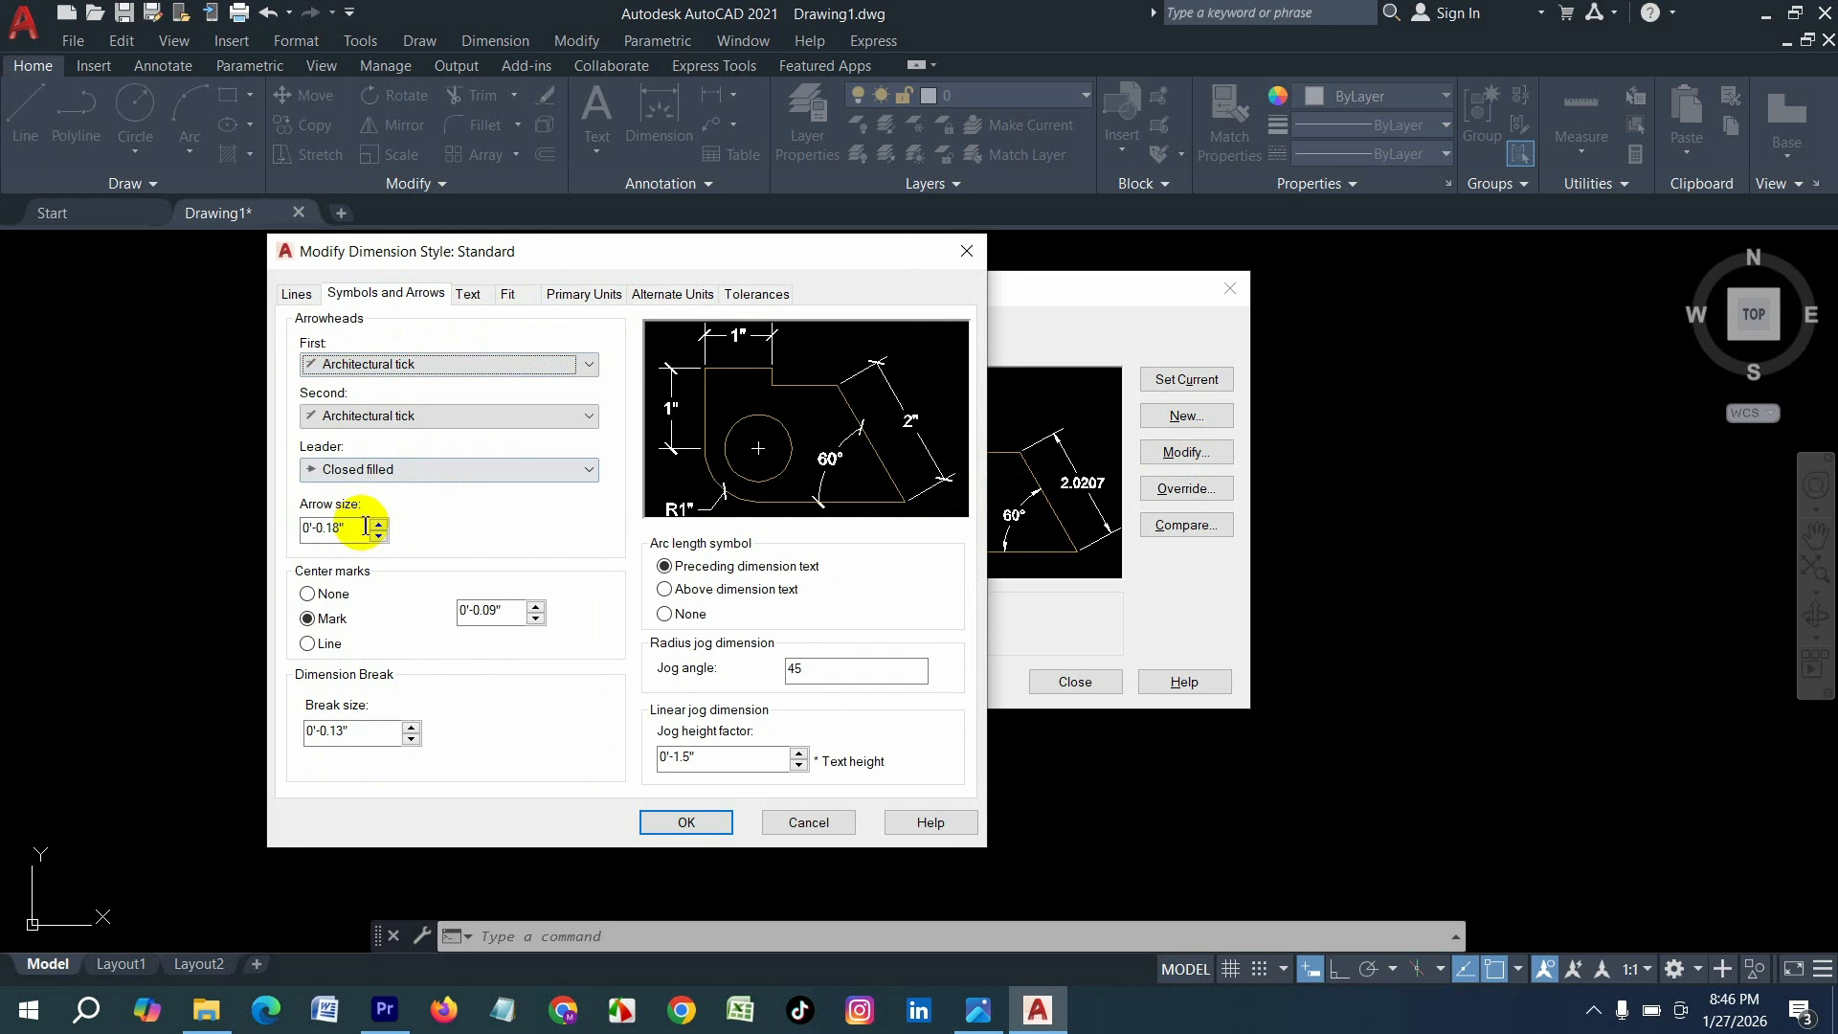
left_click_drag(364, 528, 153, 527)
type("4")
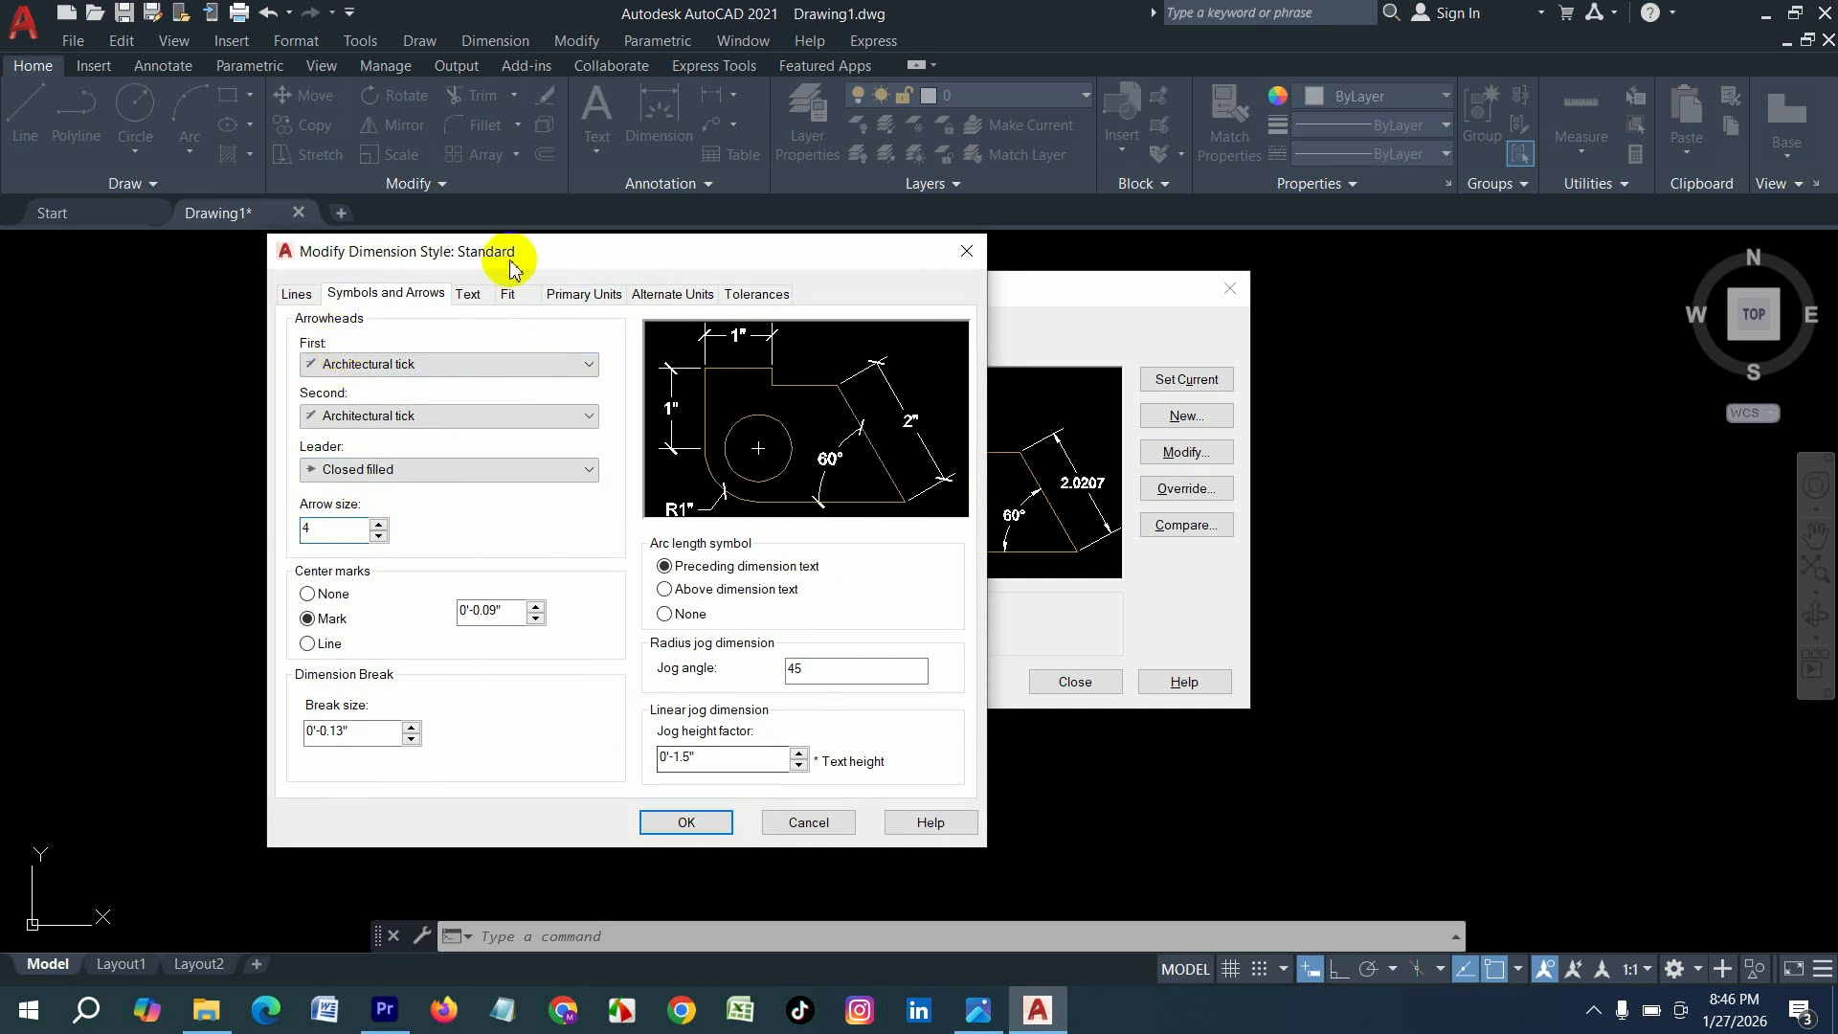
- Set the Standard dimension style's text height to 6, then save the style and close the style manager
left_click(470, 294)
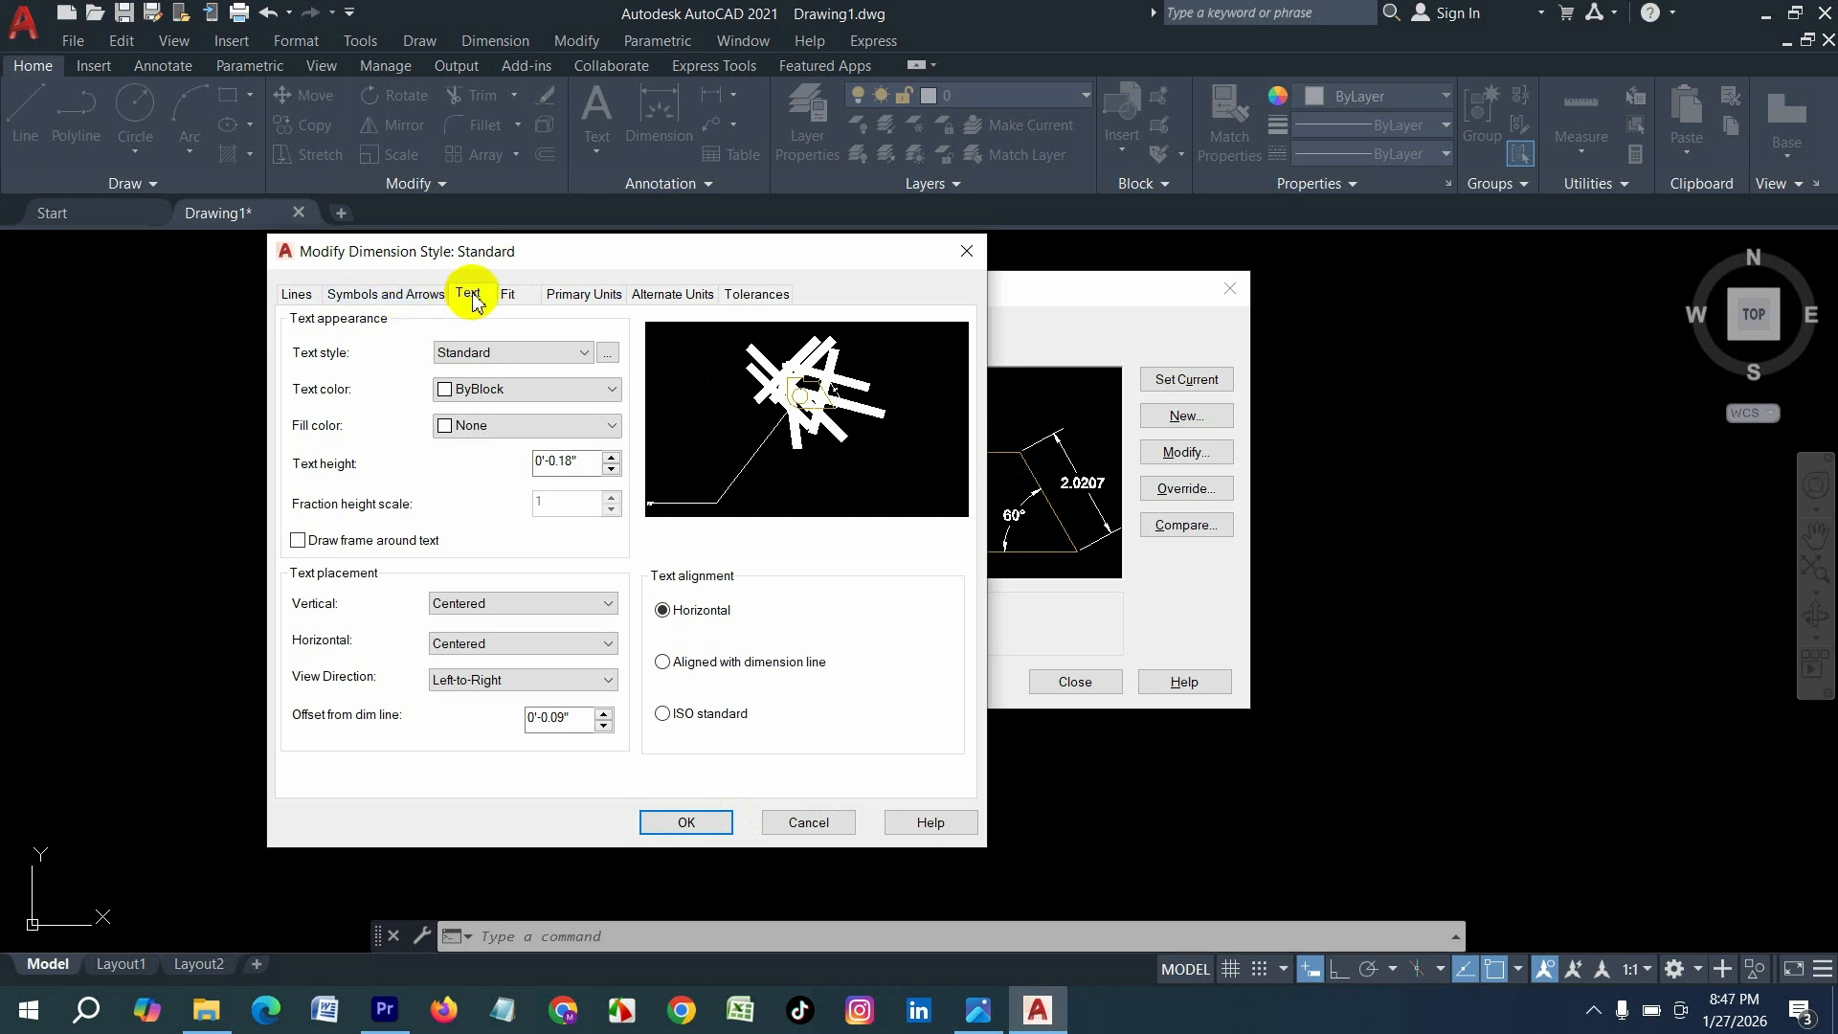
double_click(586, 460)
type("4")
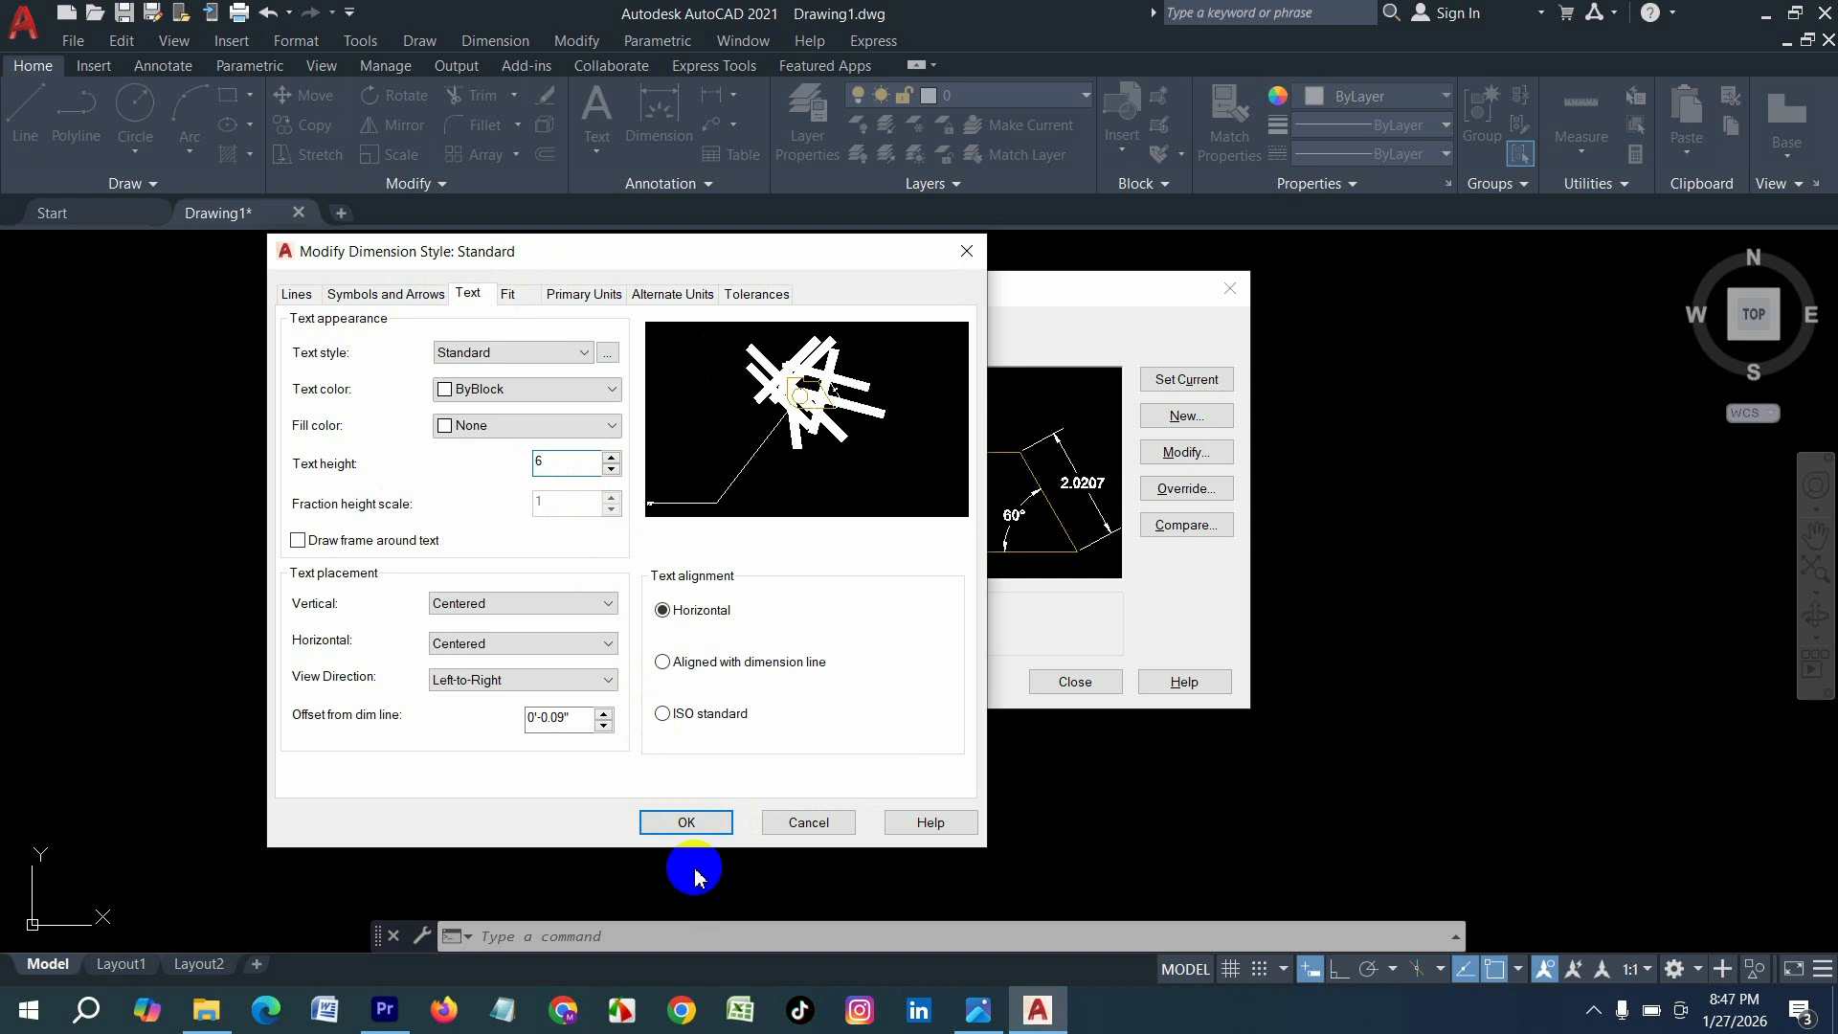
left_click(687, 823)
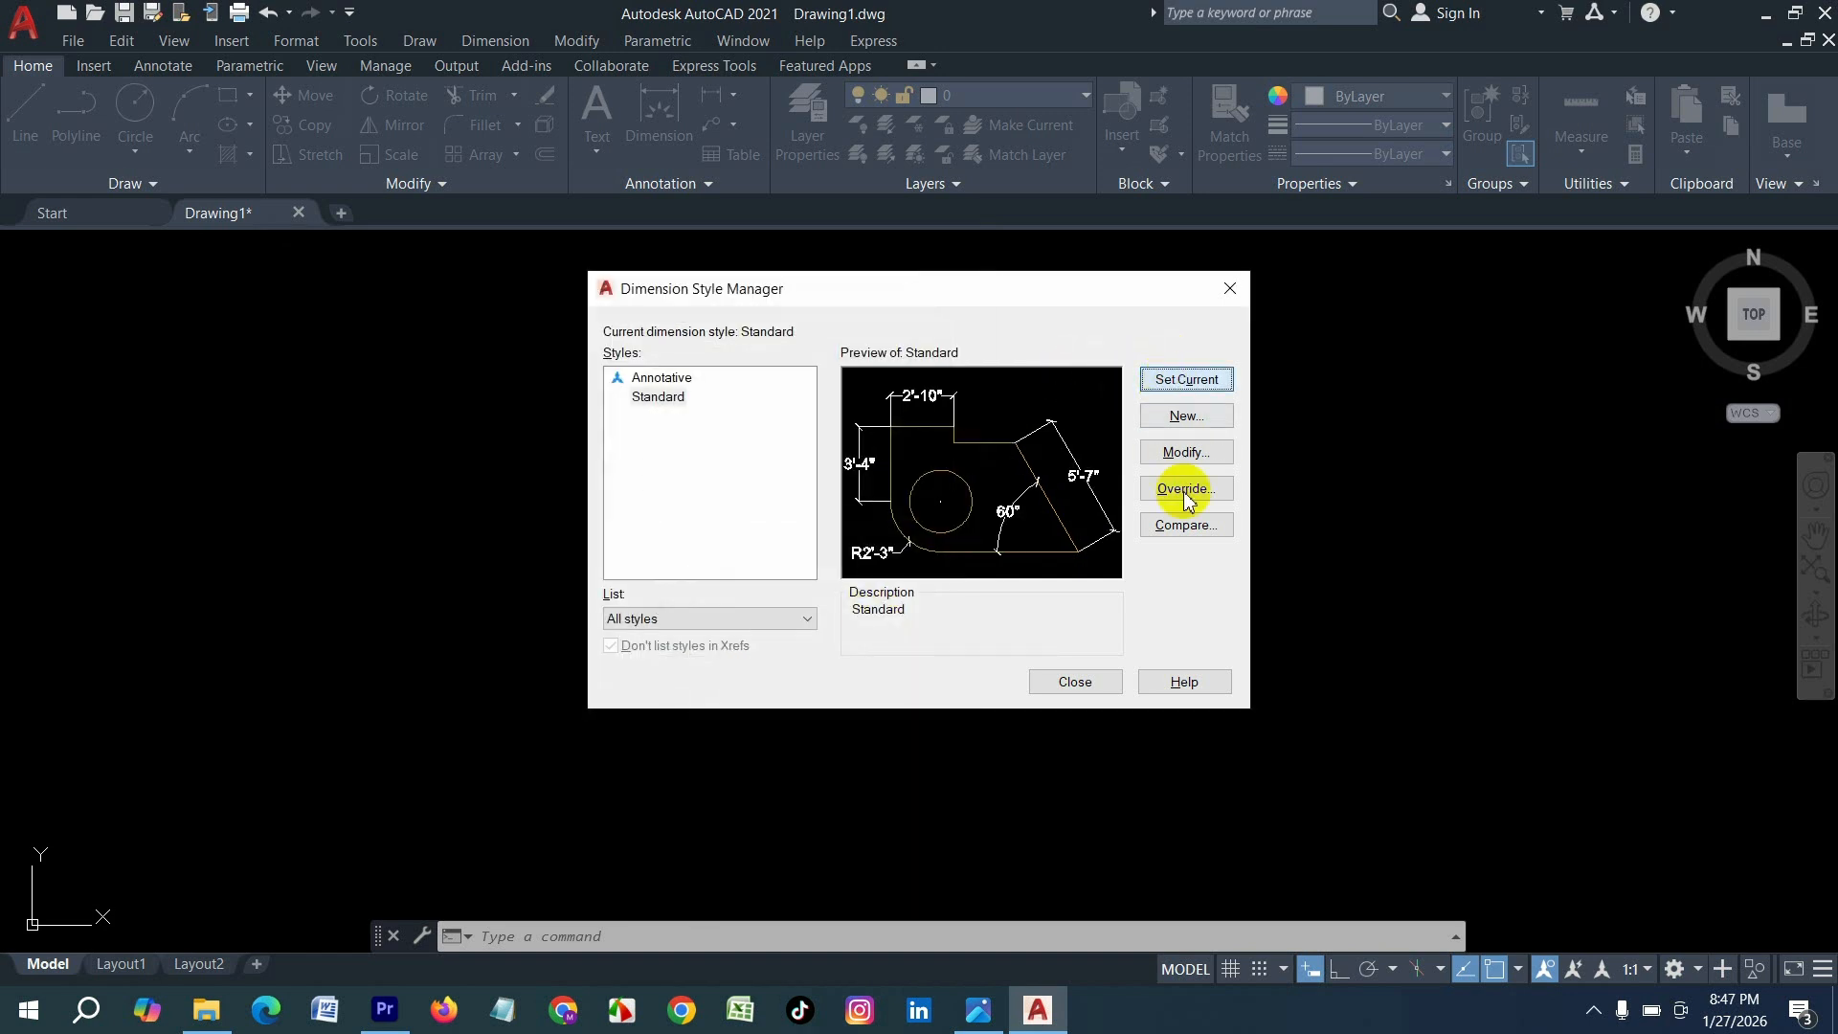
left_click(1071, 680)
- Set UCSICON to Noorigin so the UCS icon is kept in the corner of the drawing area
scroll(415, 575, "down", 5)
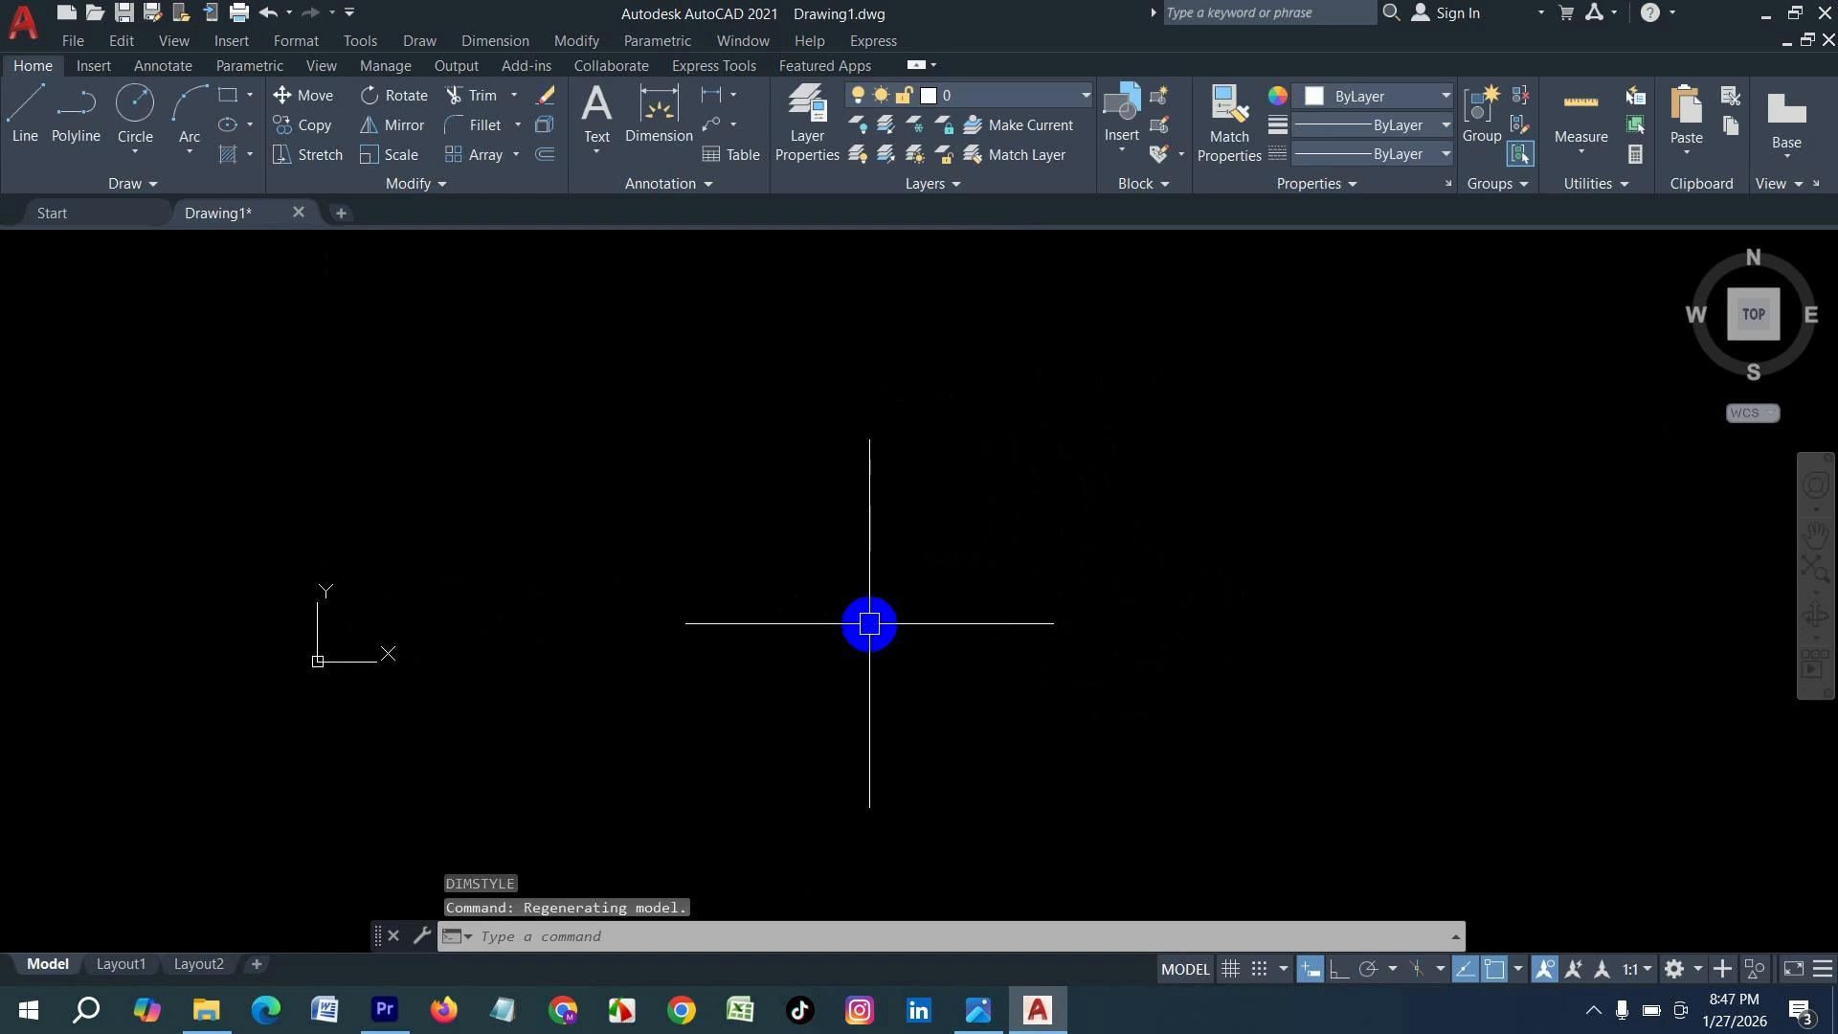
type("c")
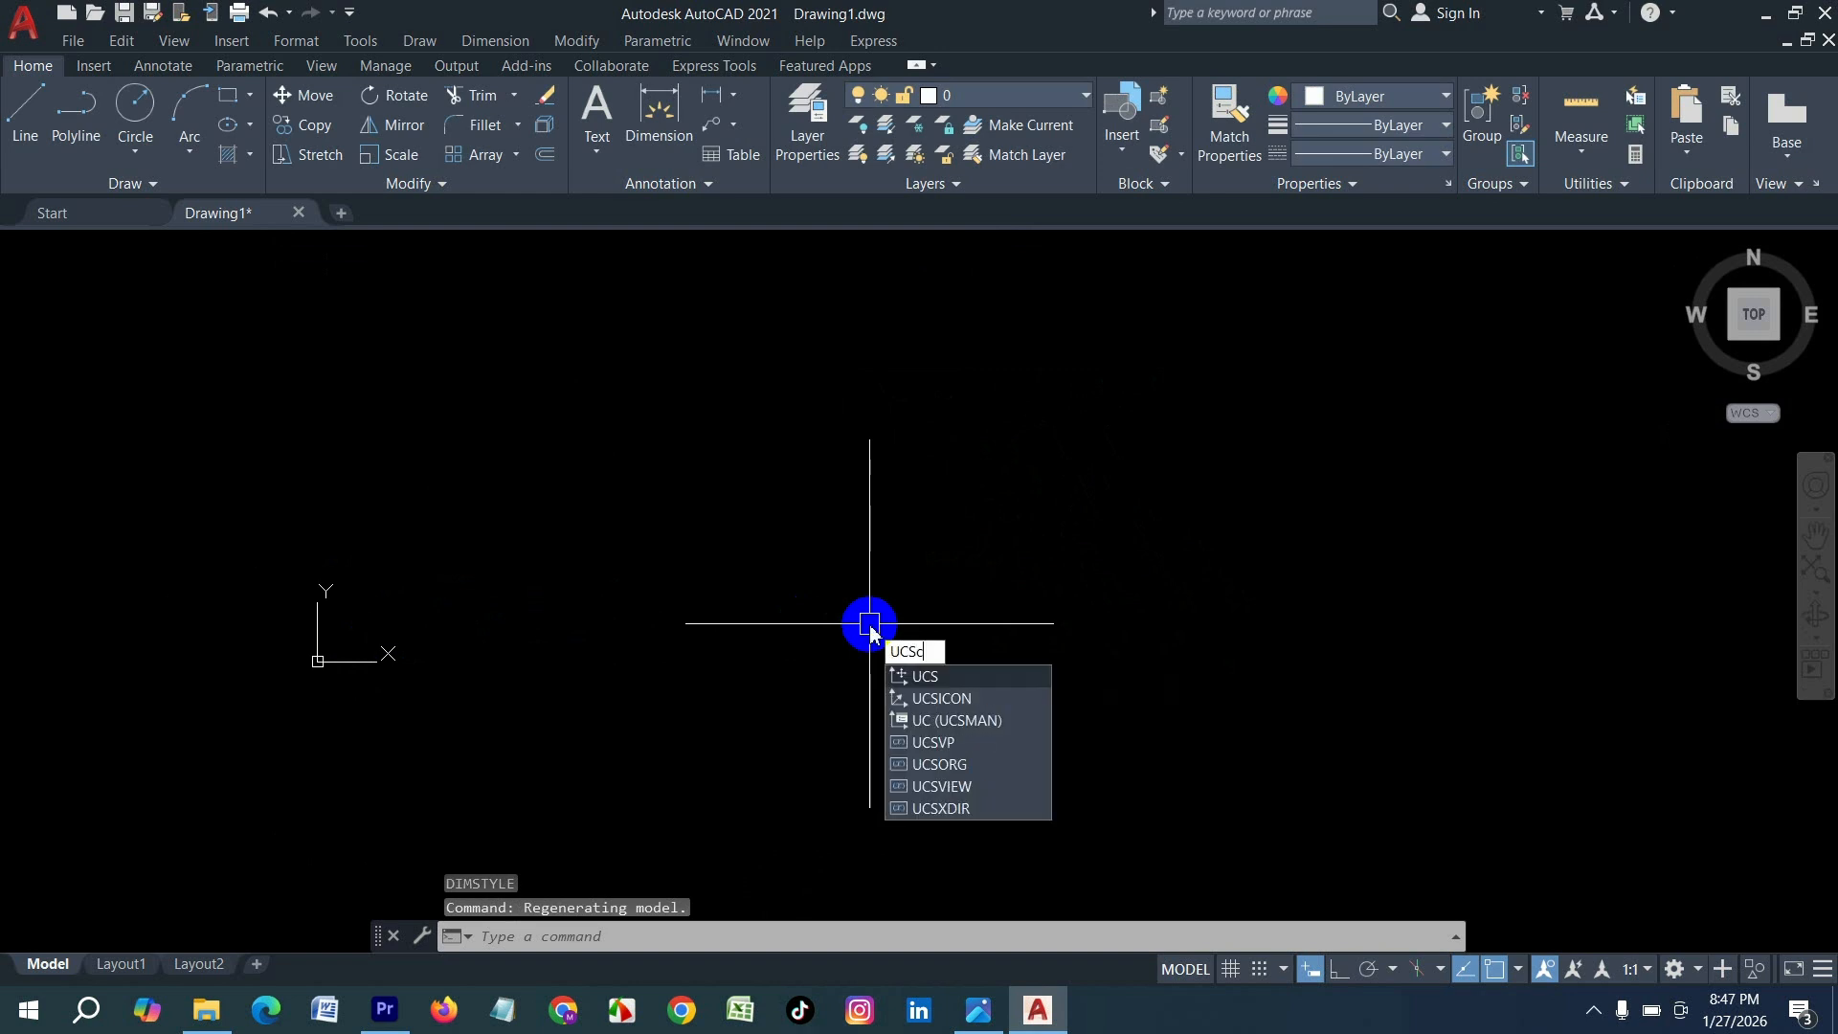
type("ICON")
key("Return")
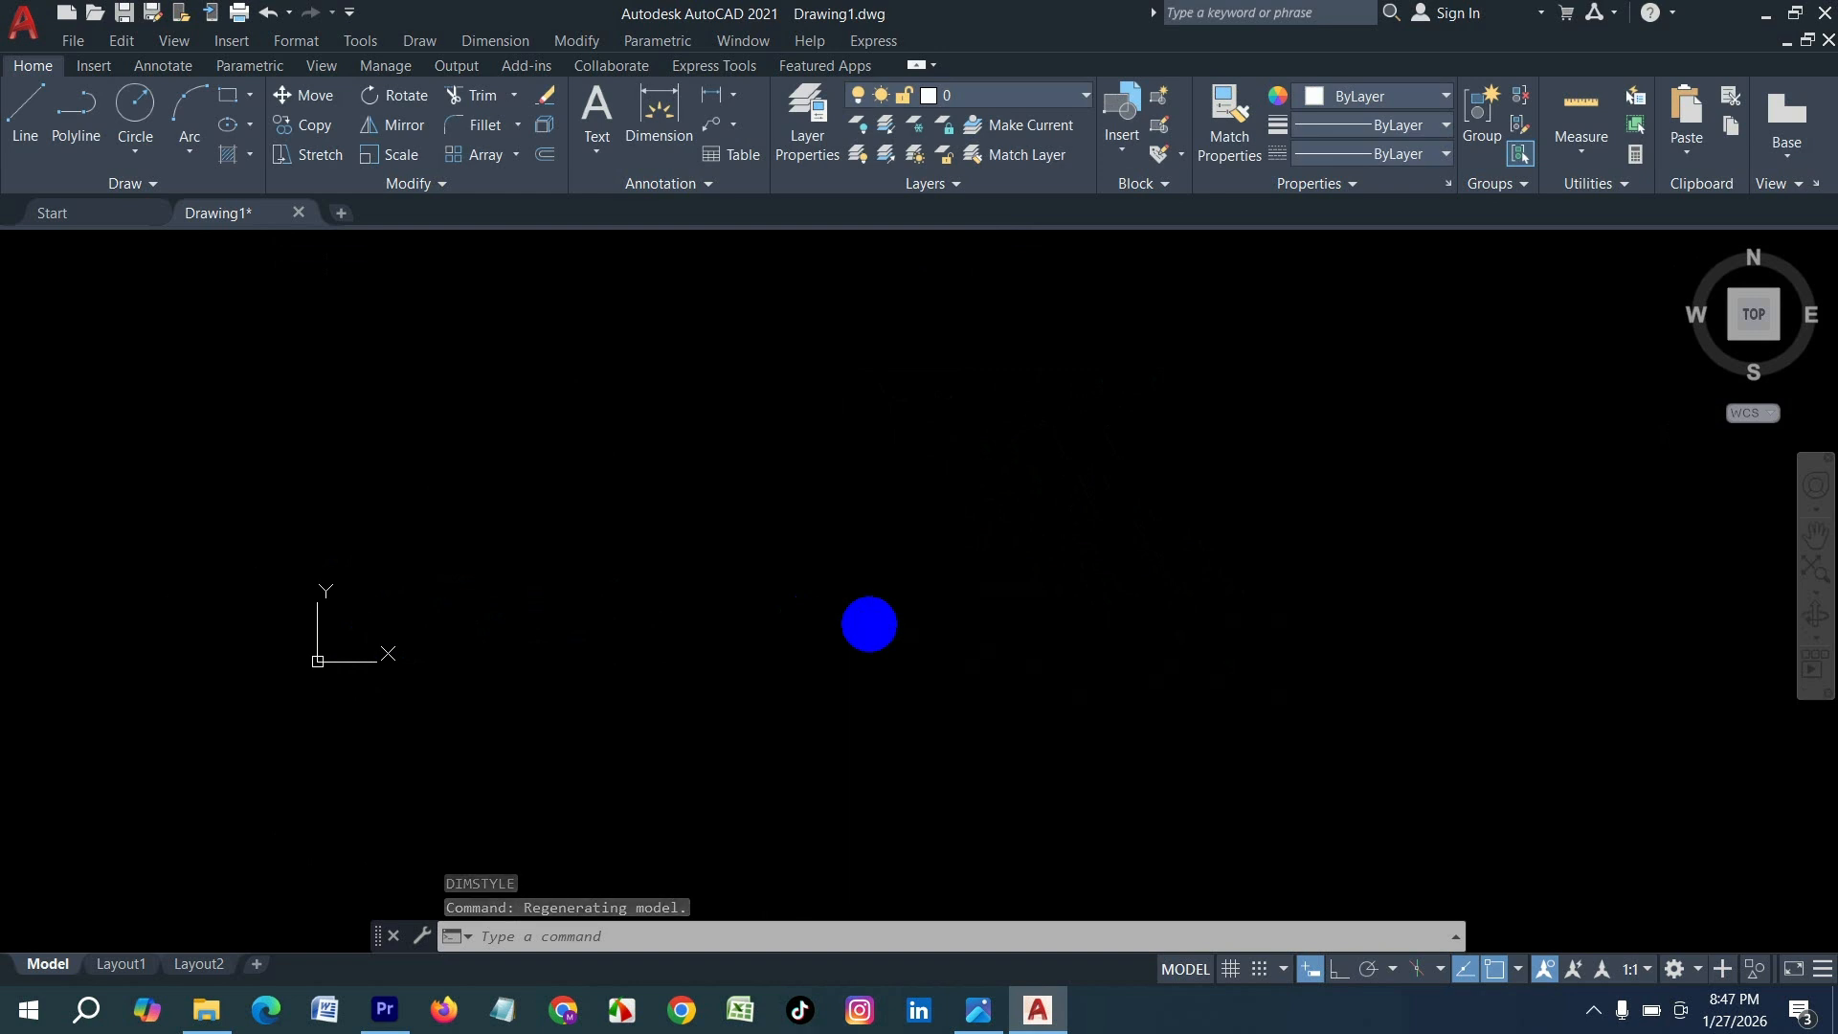
type("no")
key("Return")
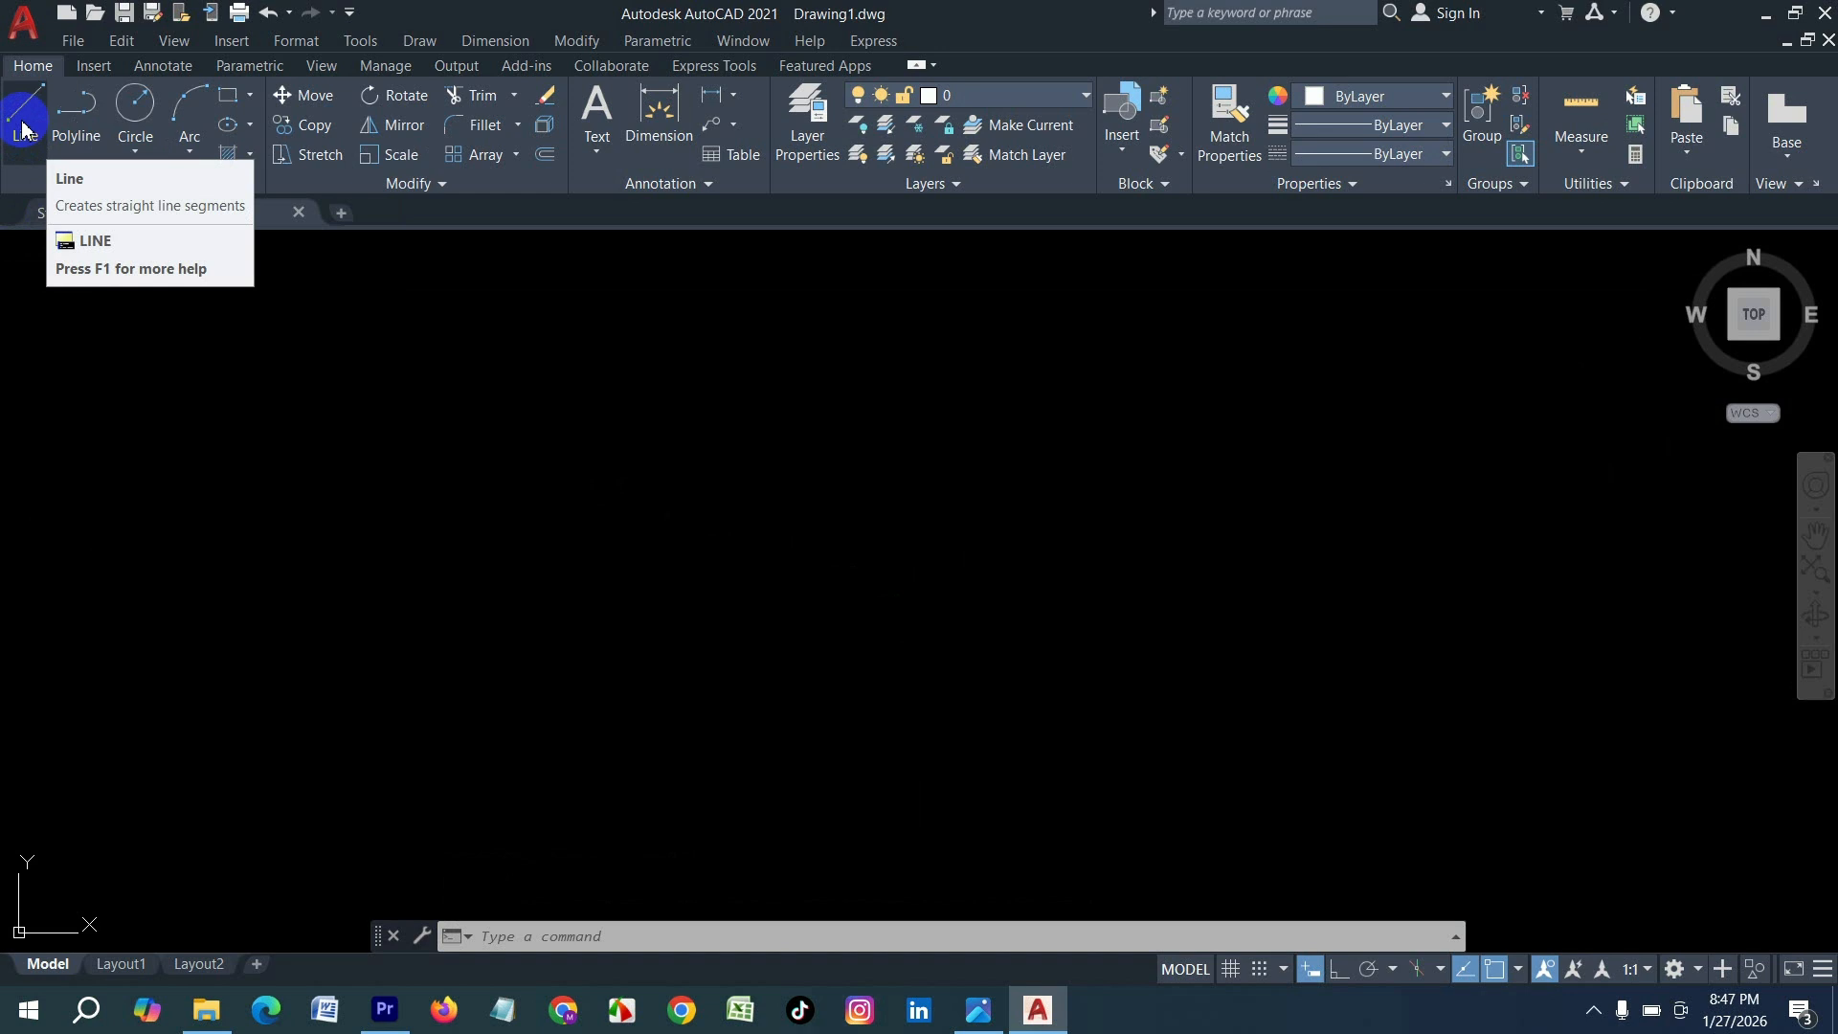
- Draw a horizontal 5' line in the empty drawing area with Ortho mode on
left_click(24, 128)
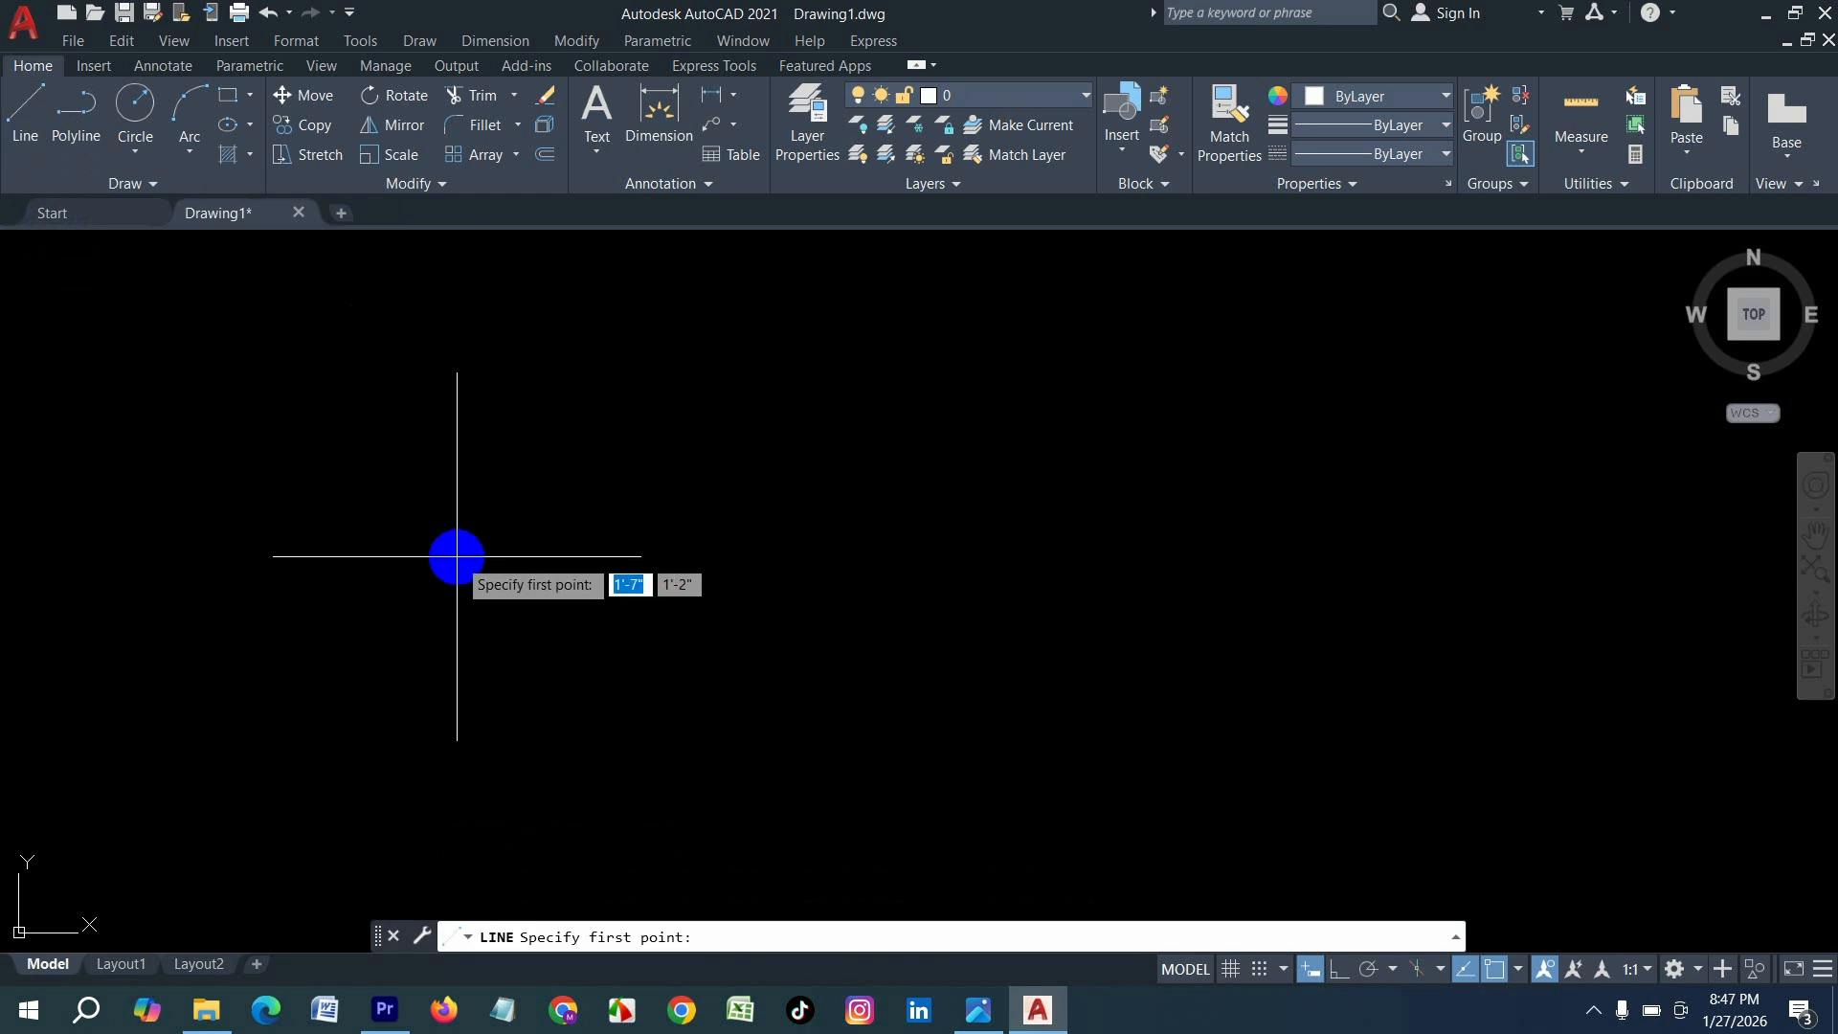
left_click(456, 555)
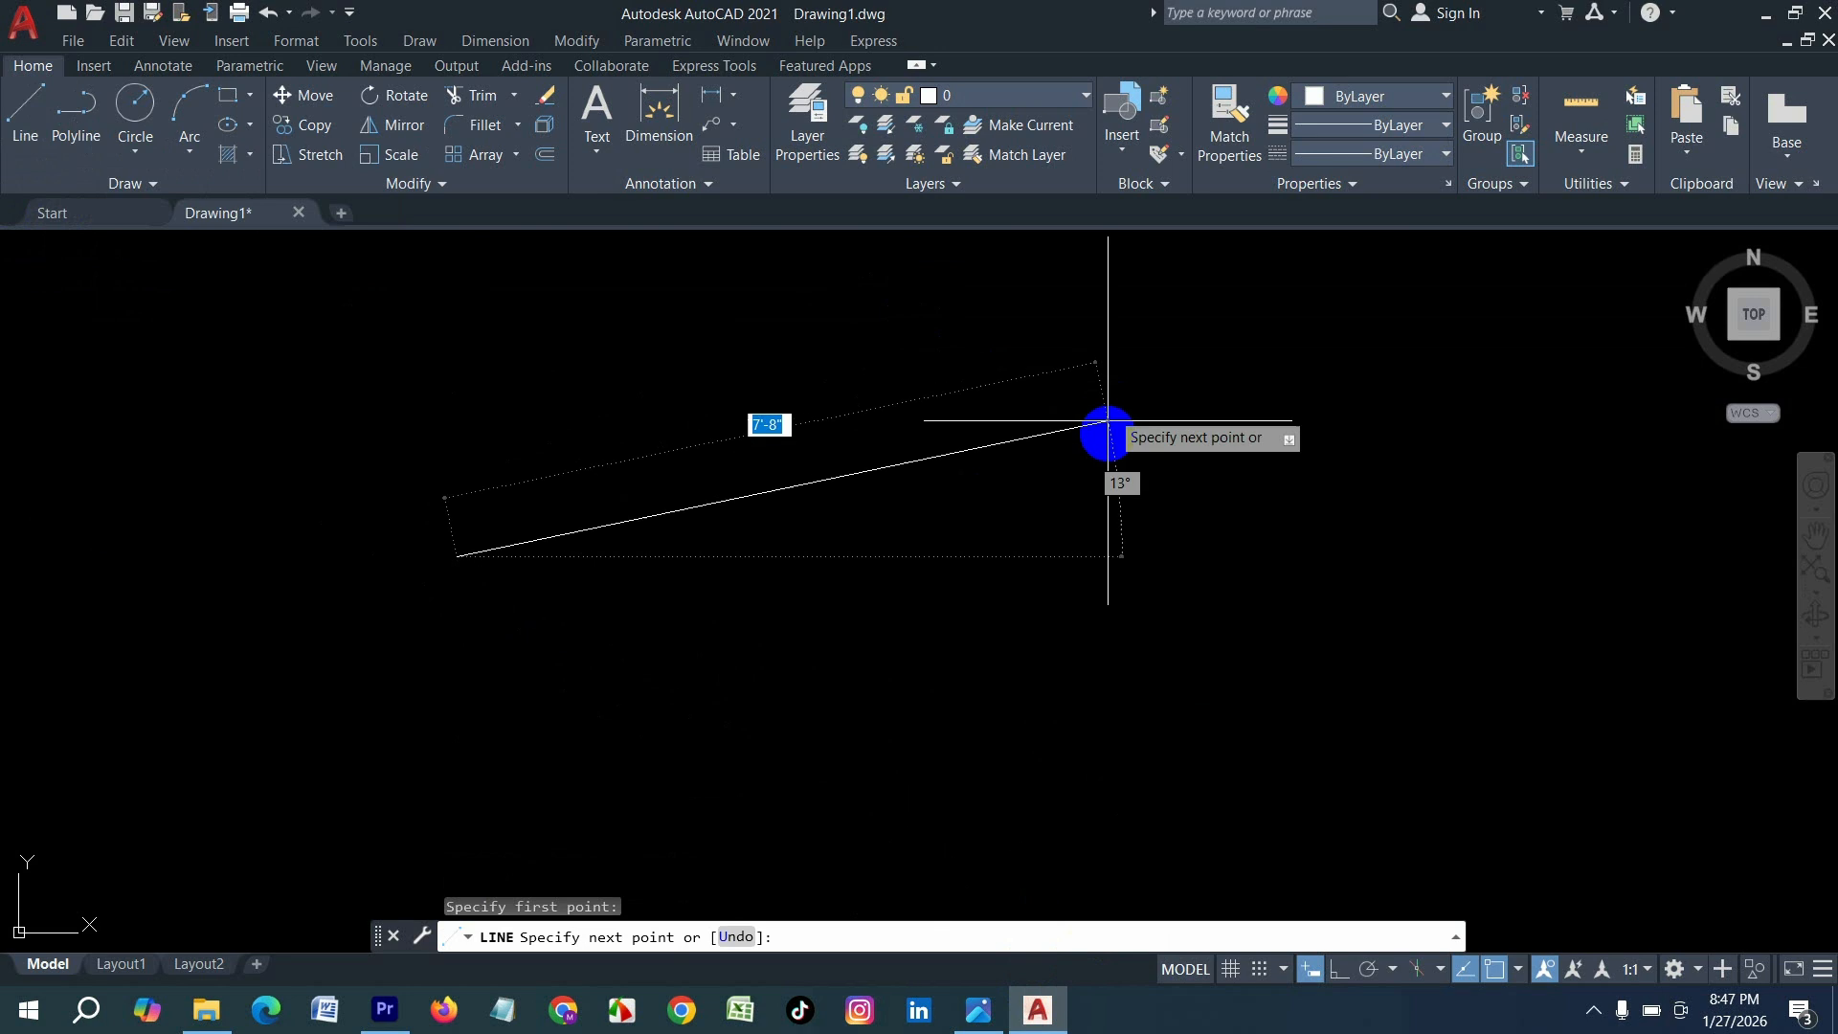
key("F8")
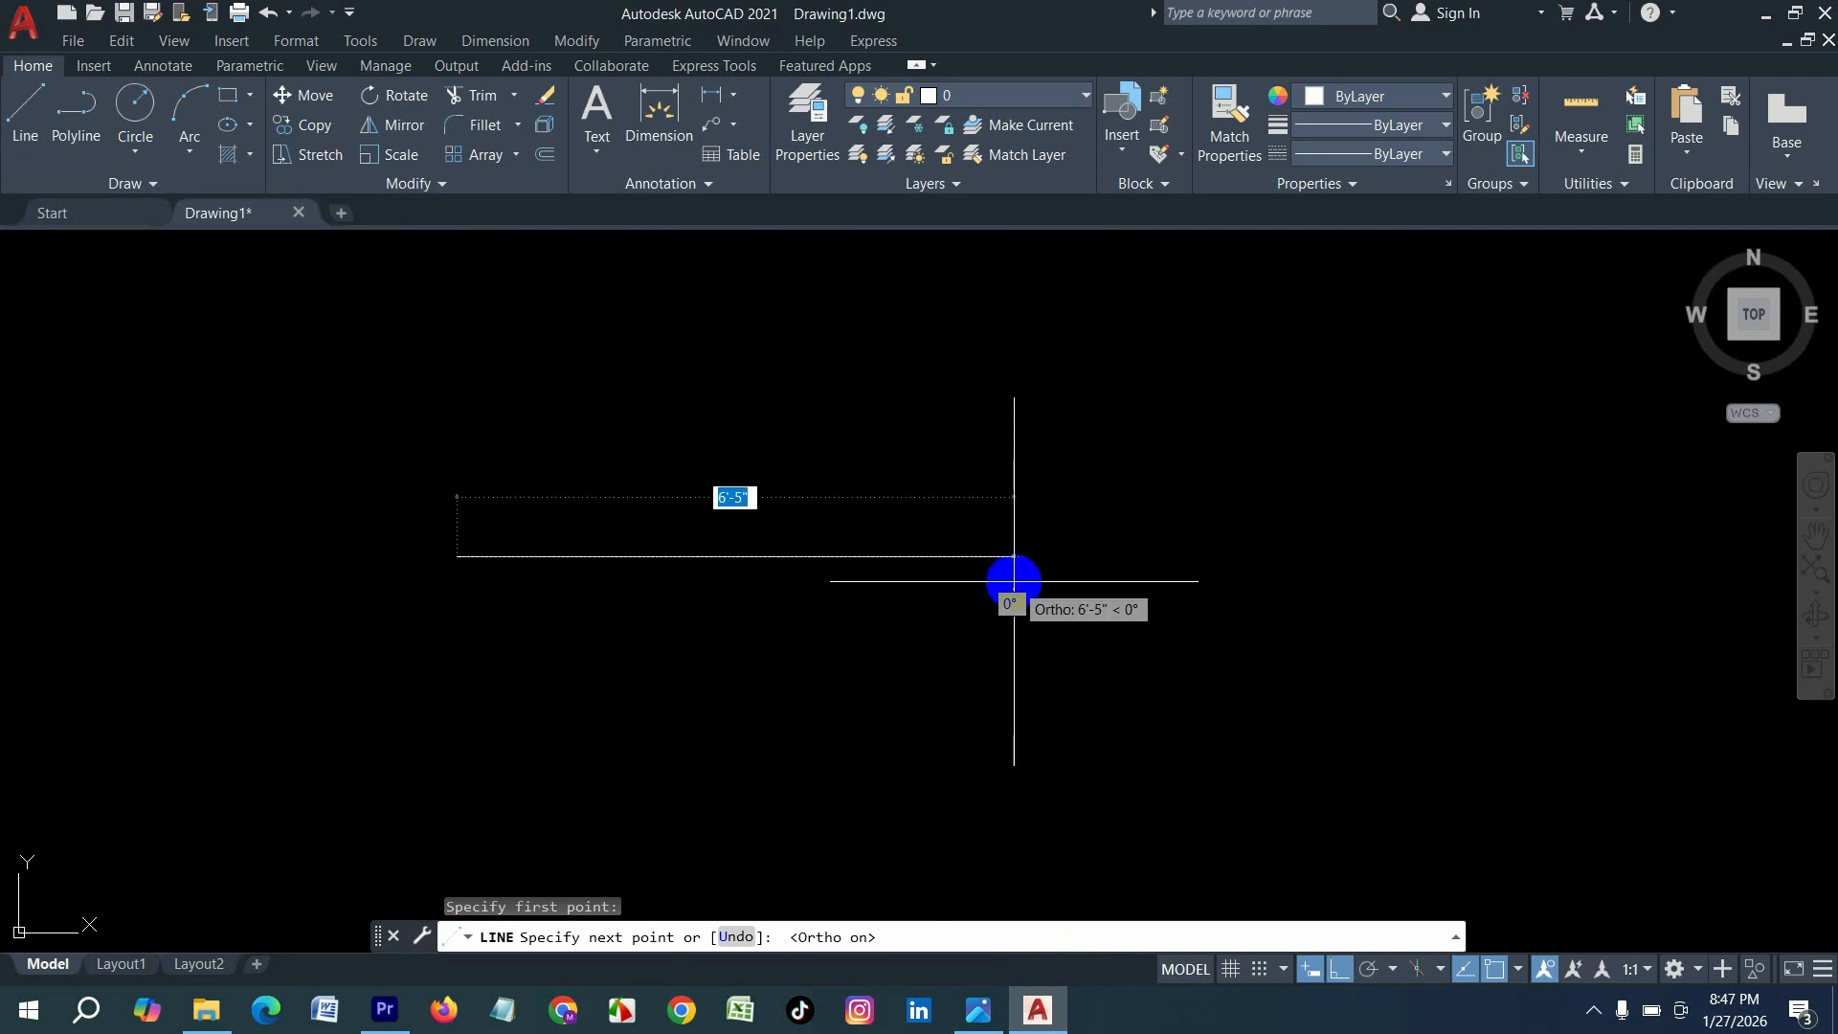
key("F8")
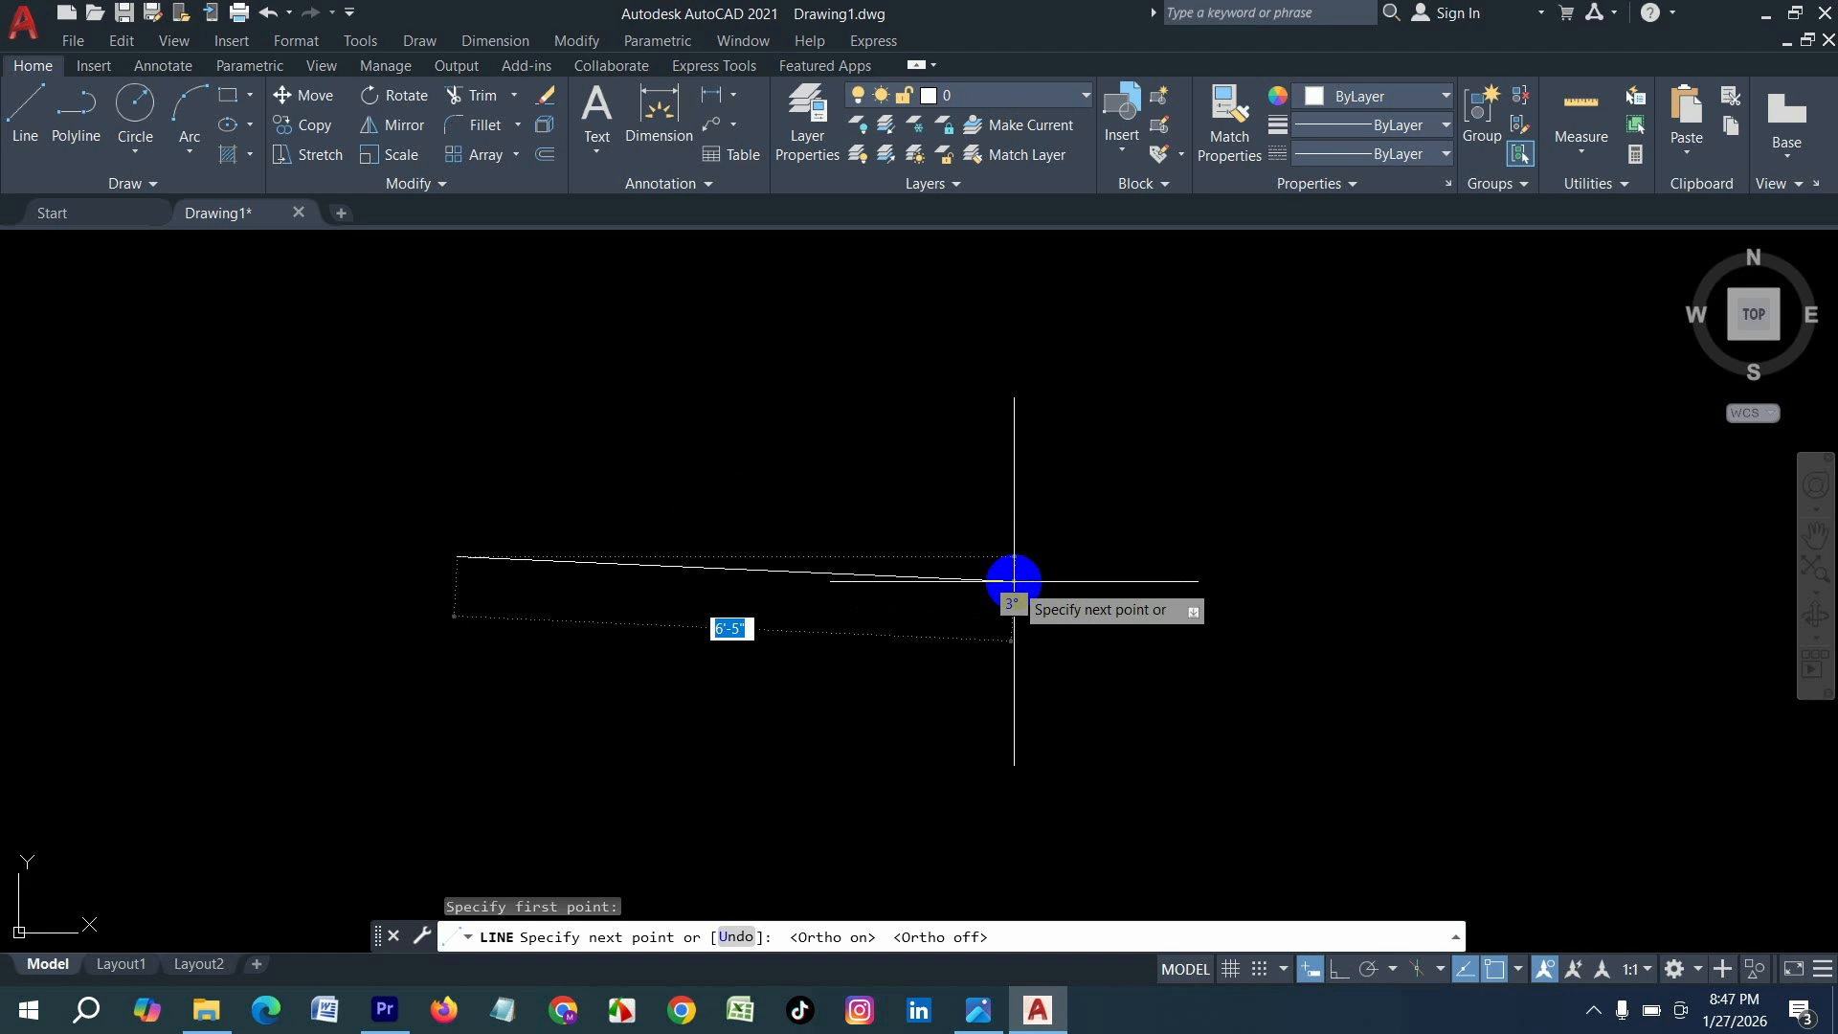
key("F8")
type("5'")
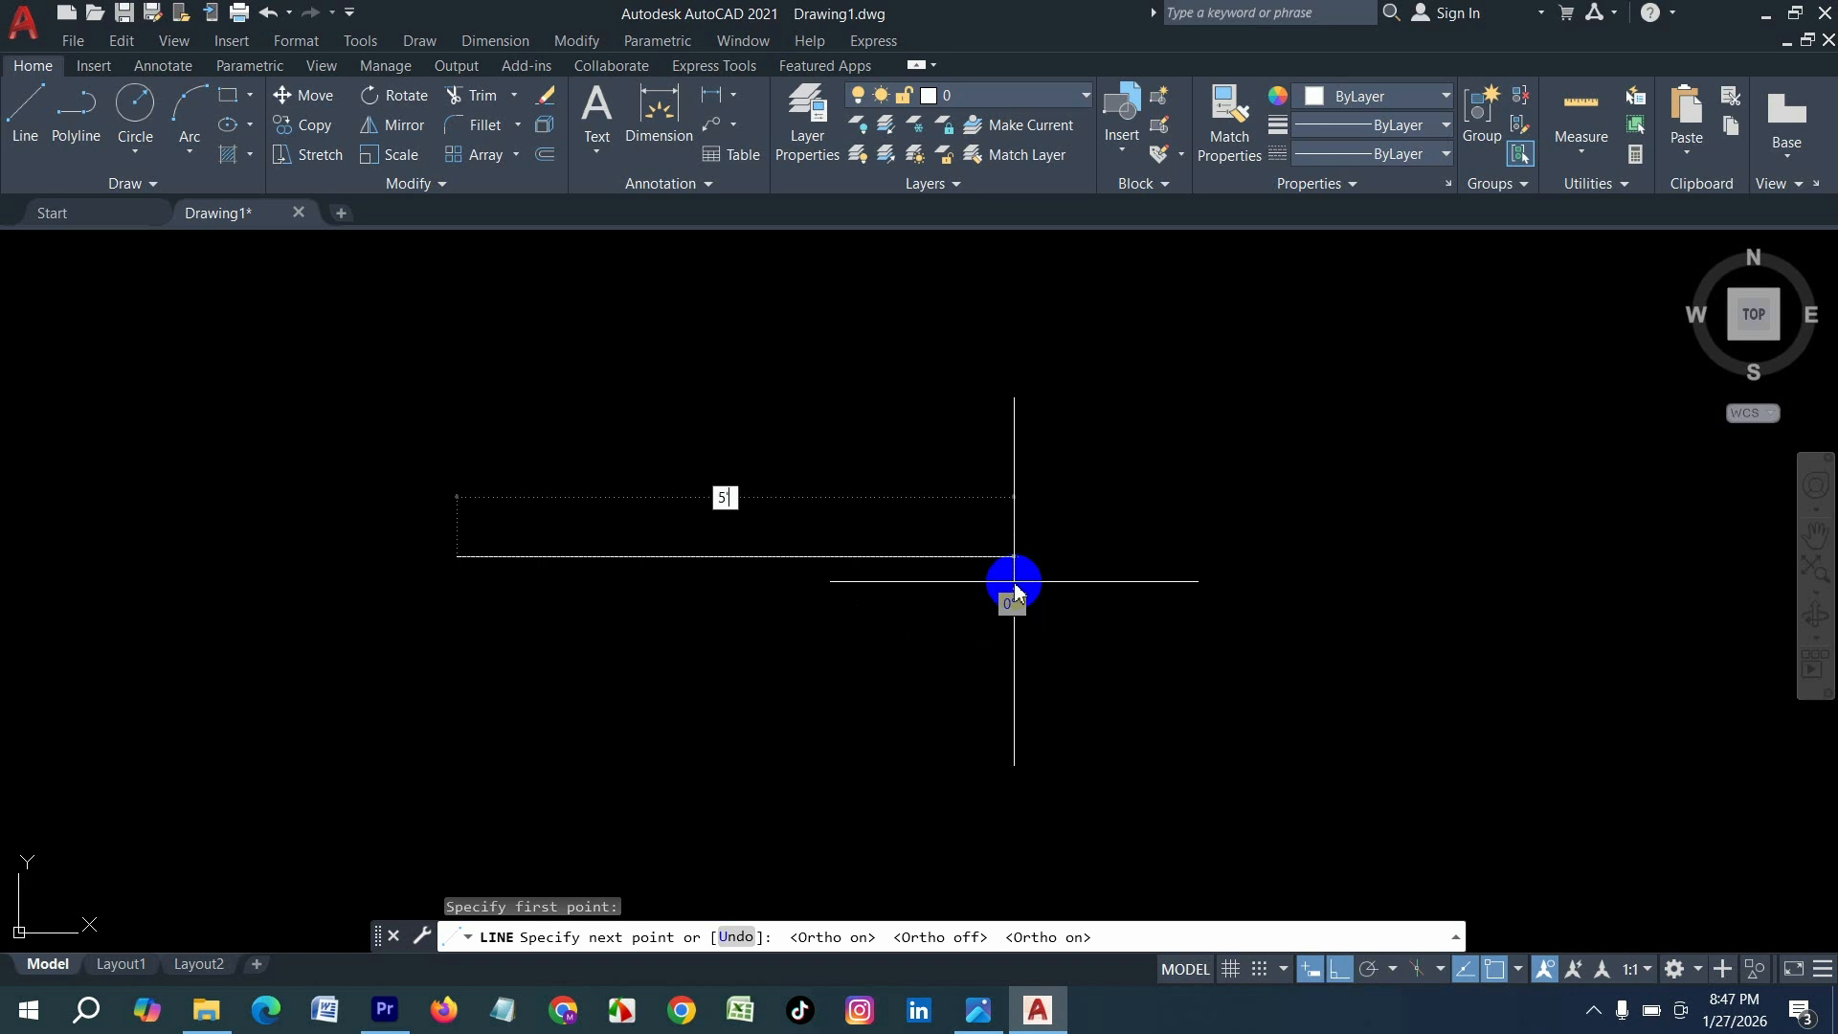
key("Return")
key("Return")
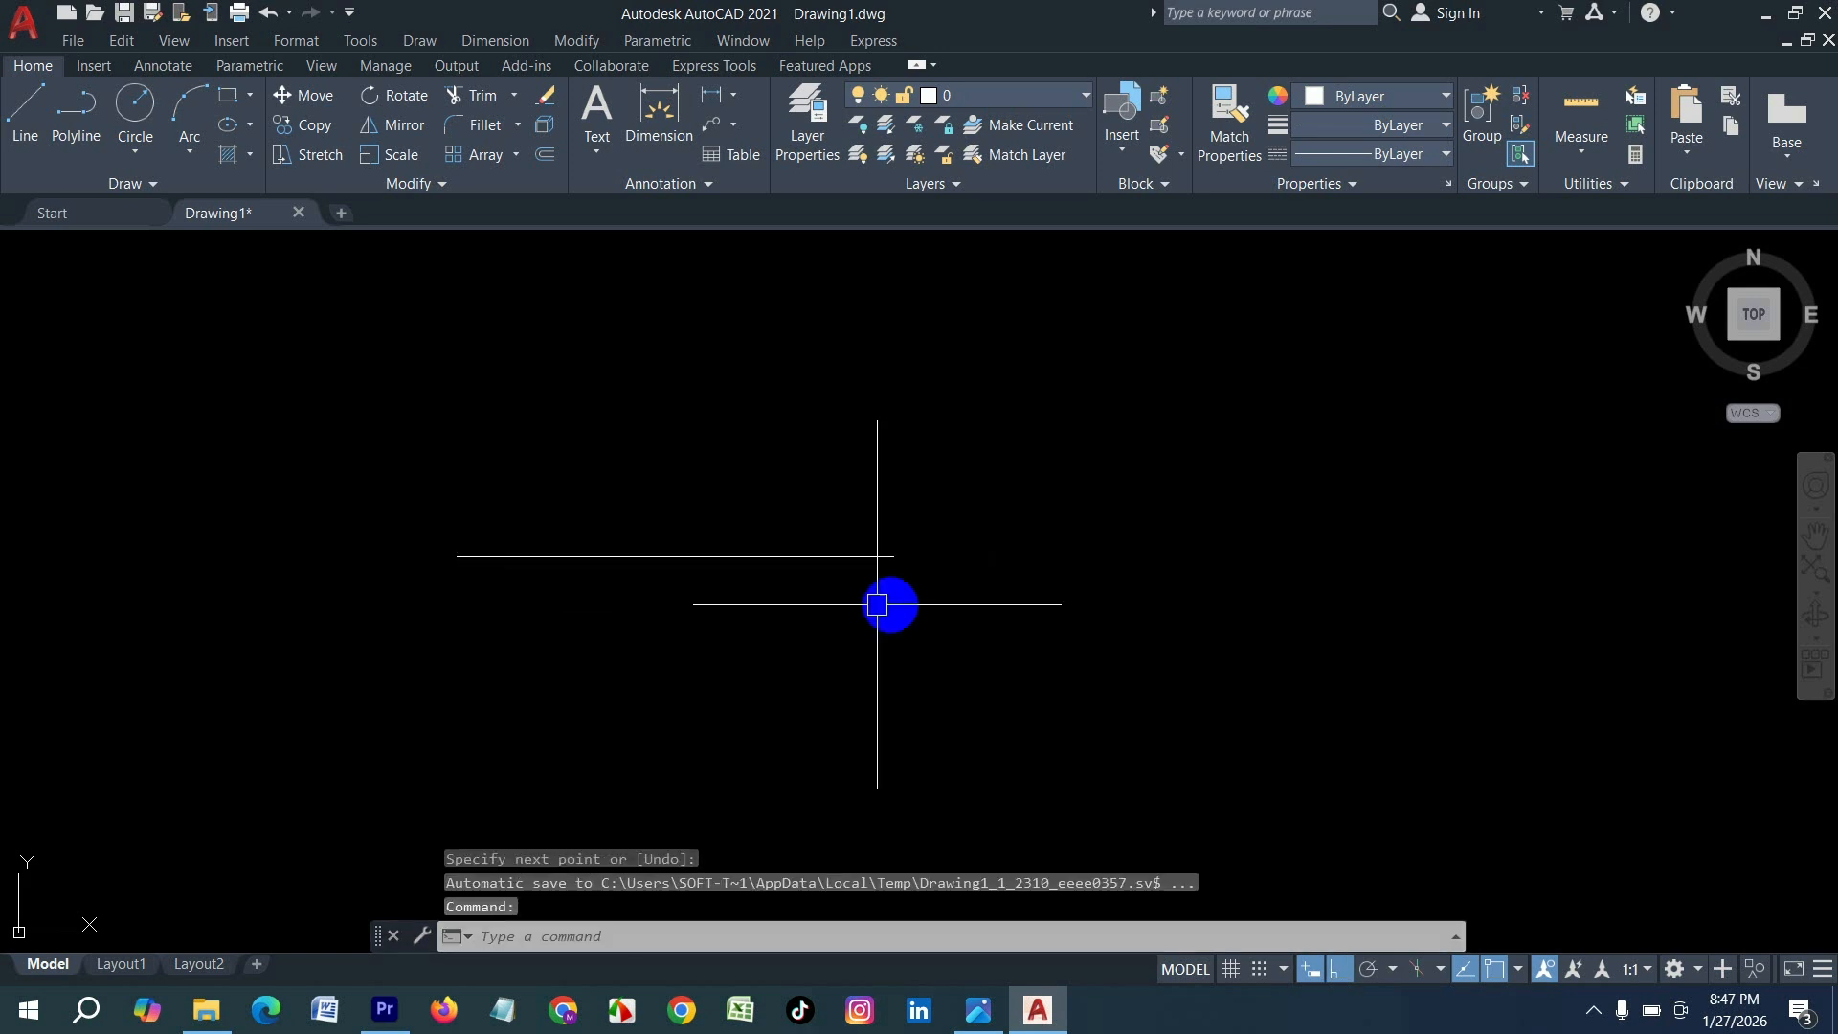
- Zoom to All and examine the horizontal line at different magnifications
scroll(306, 402, "down", 3)
scroll(485, 500, "up", 6)
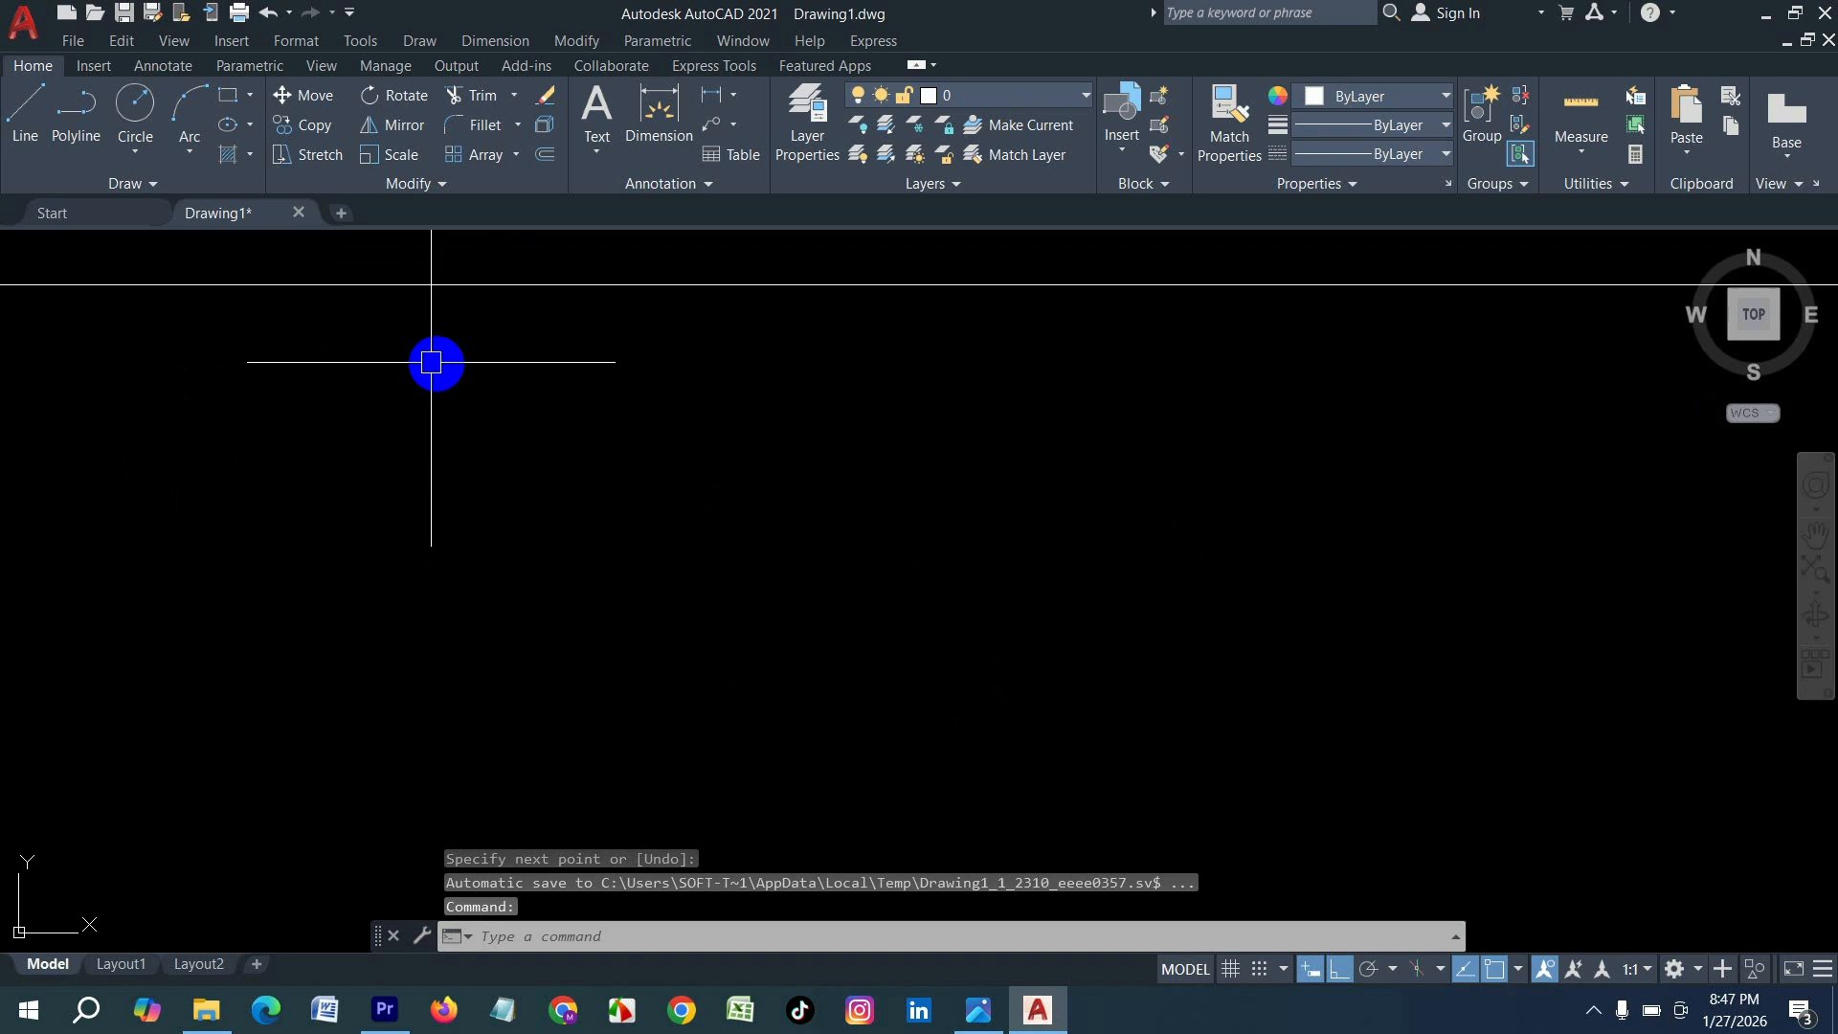
scroll(613, 414, "down", 4)
scroll(679, 380, "up", 5)
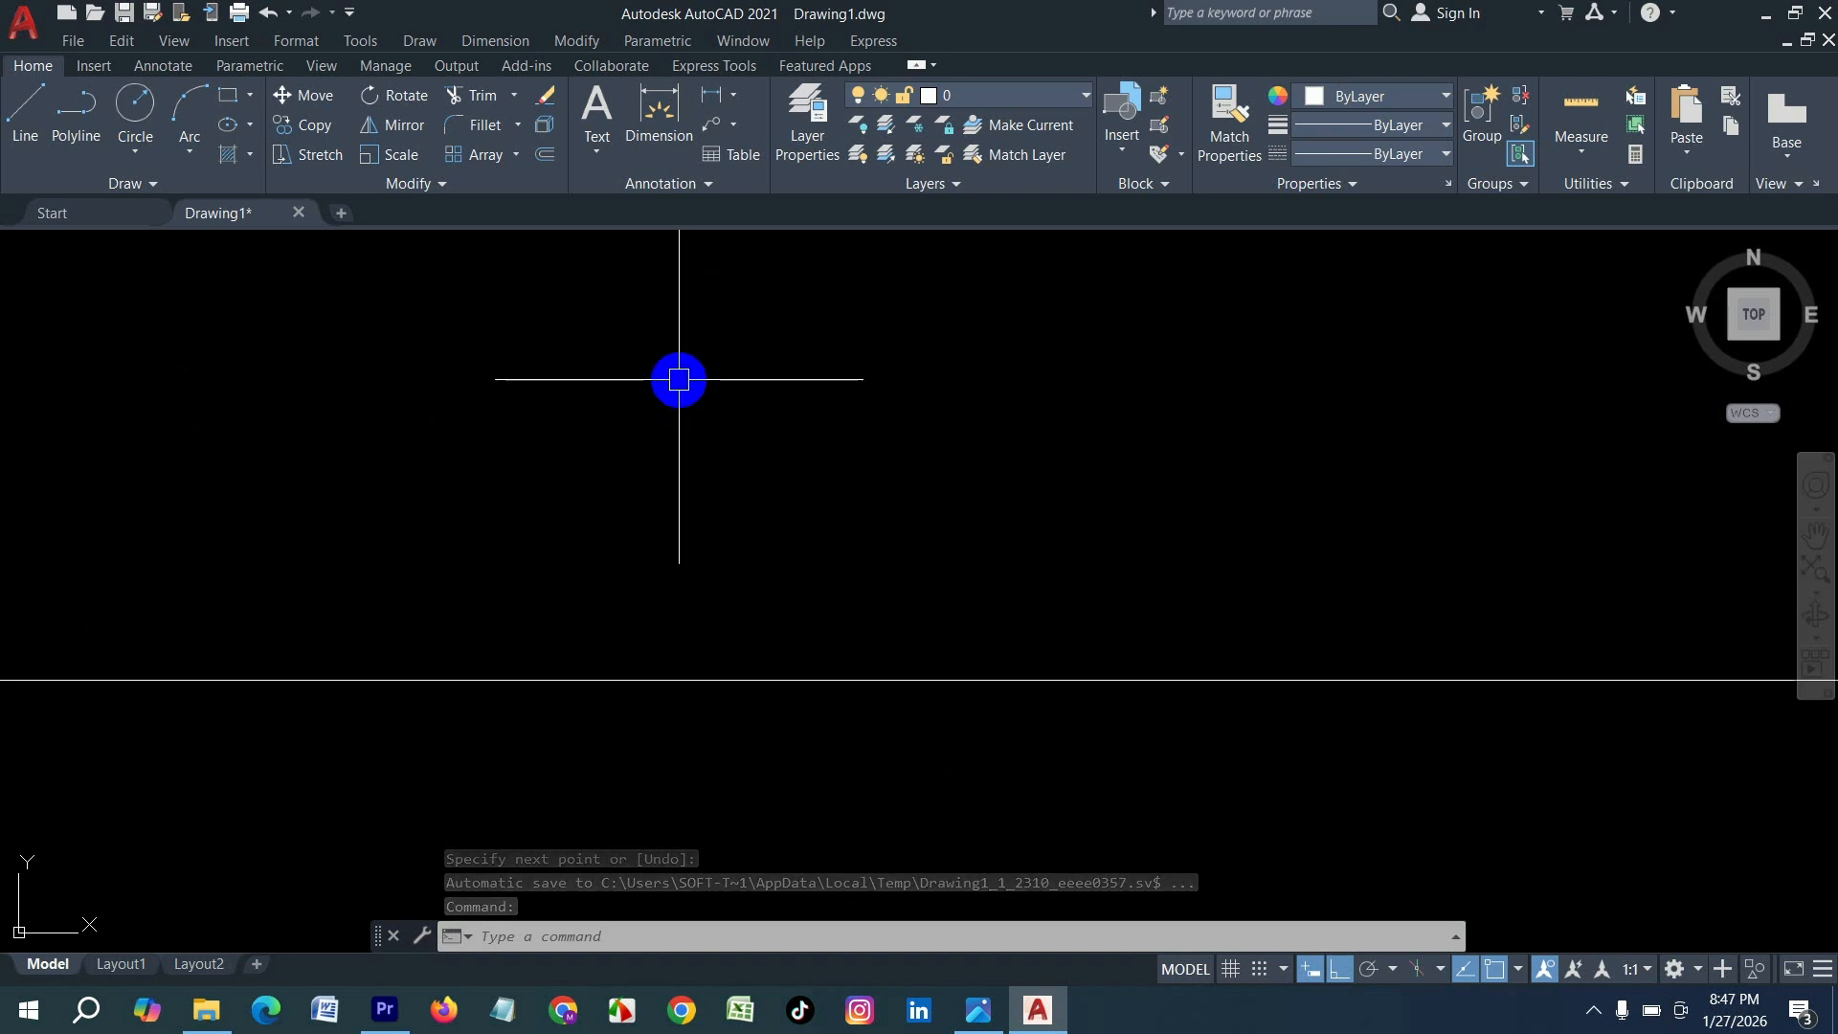
type("z")
key("Return")
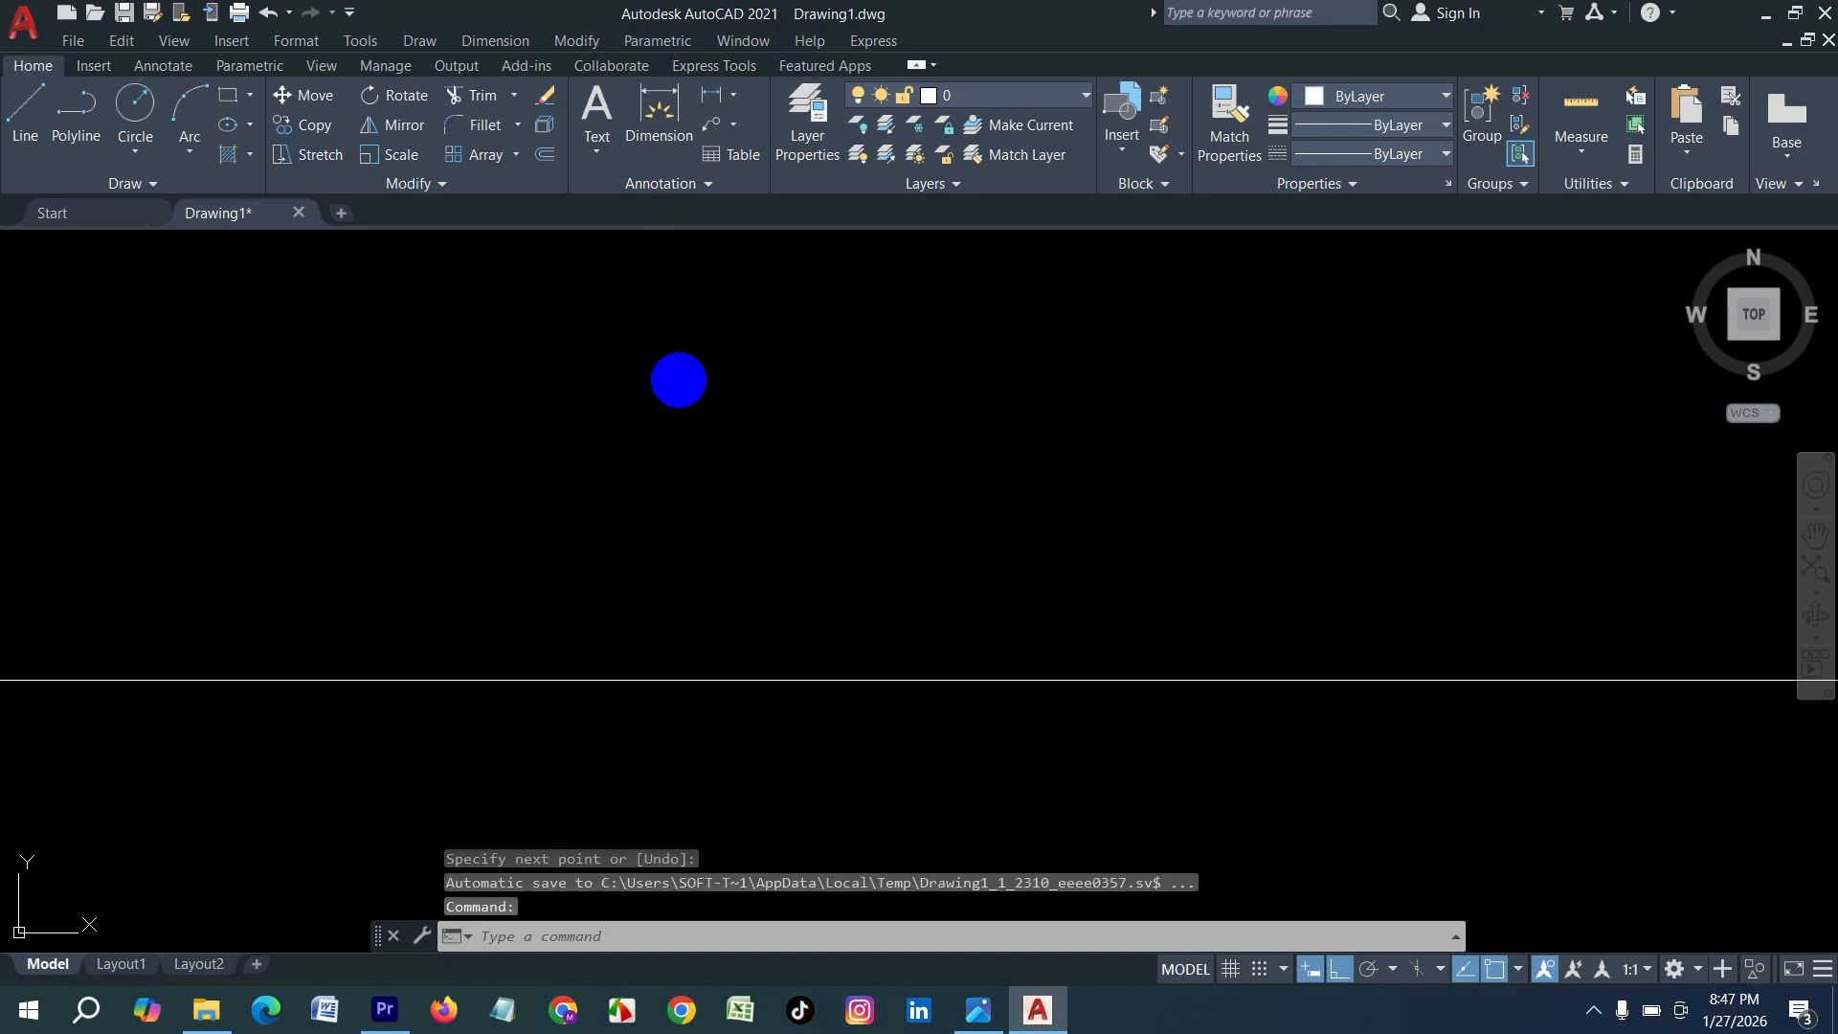
type("a")
key("Return")
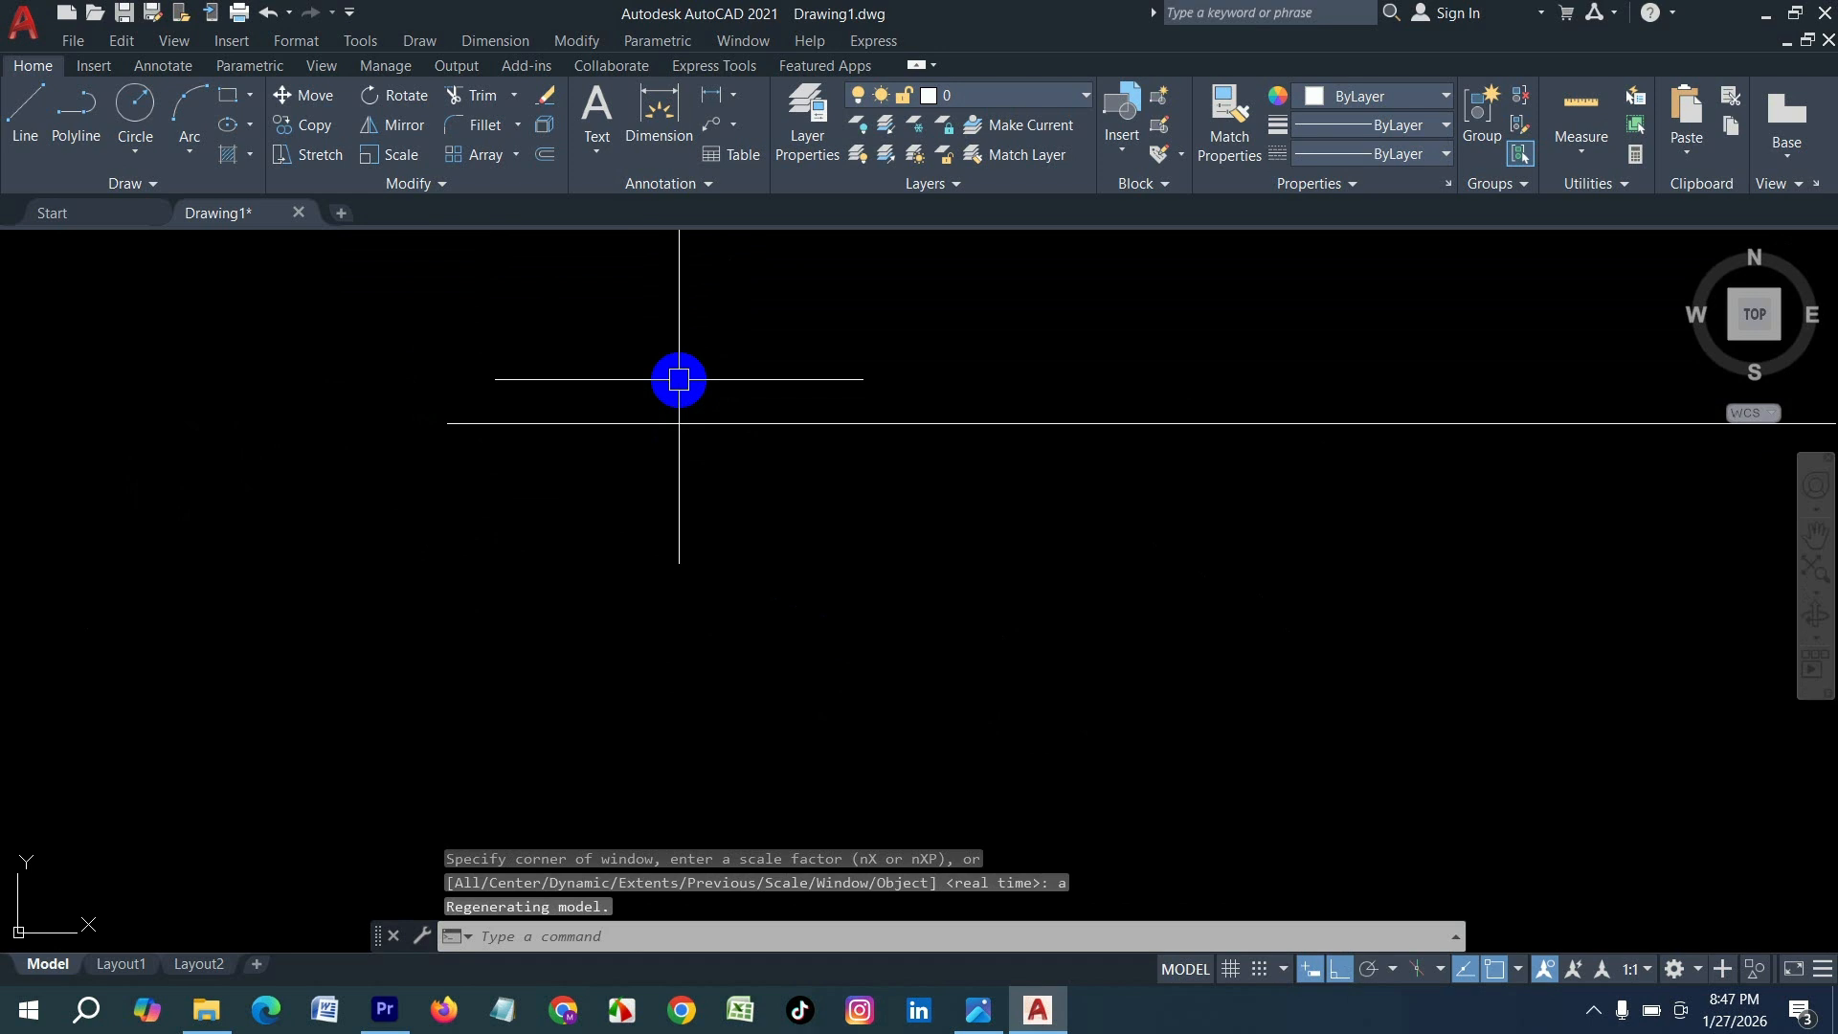
scroll(679, 380, "down", 5)
scroll(678, 380, "up", 4)
scroll(679, 380, "down", 4)
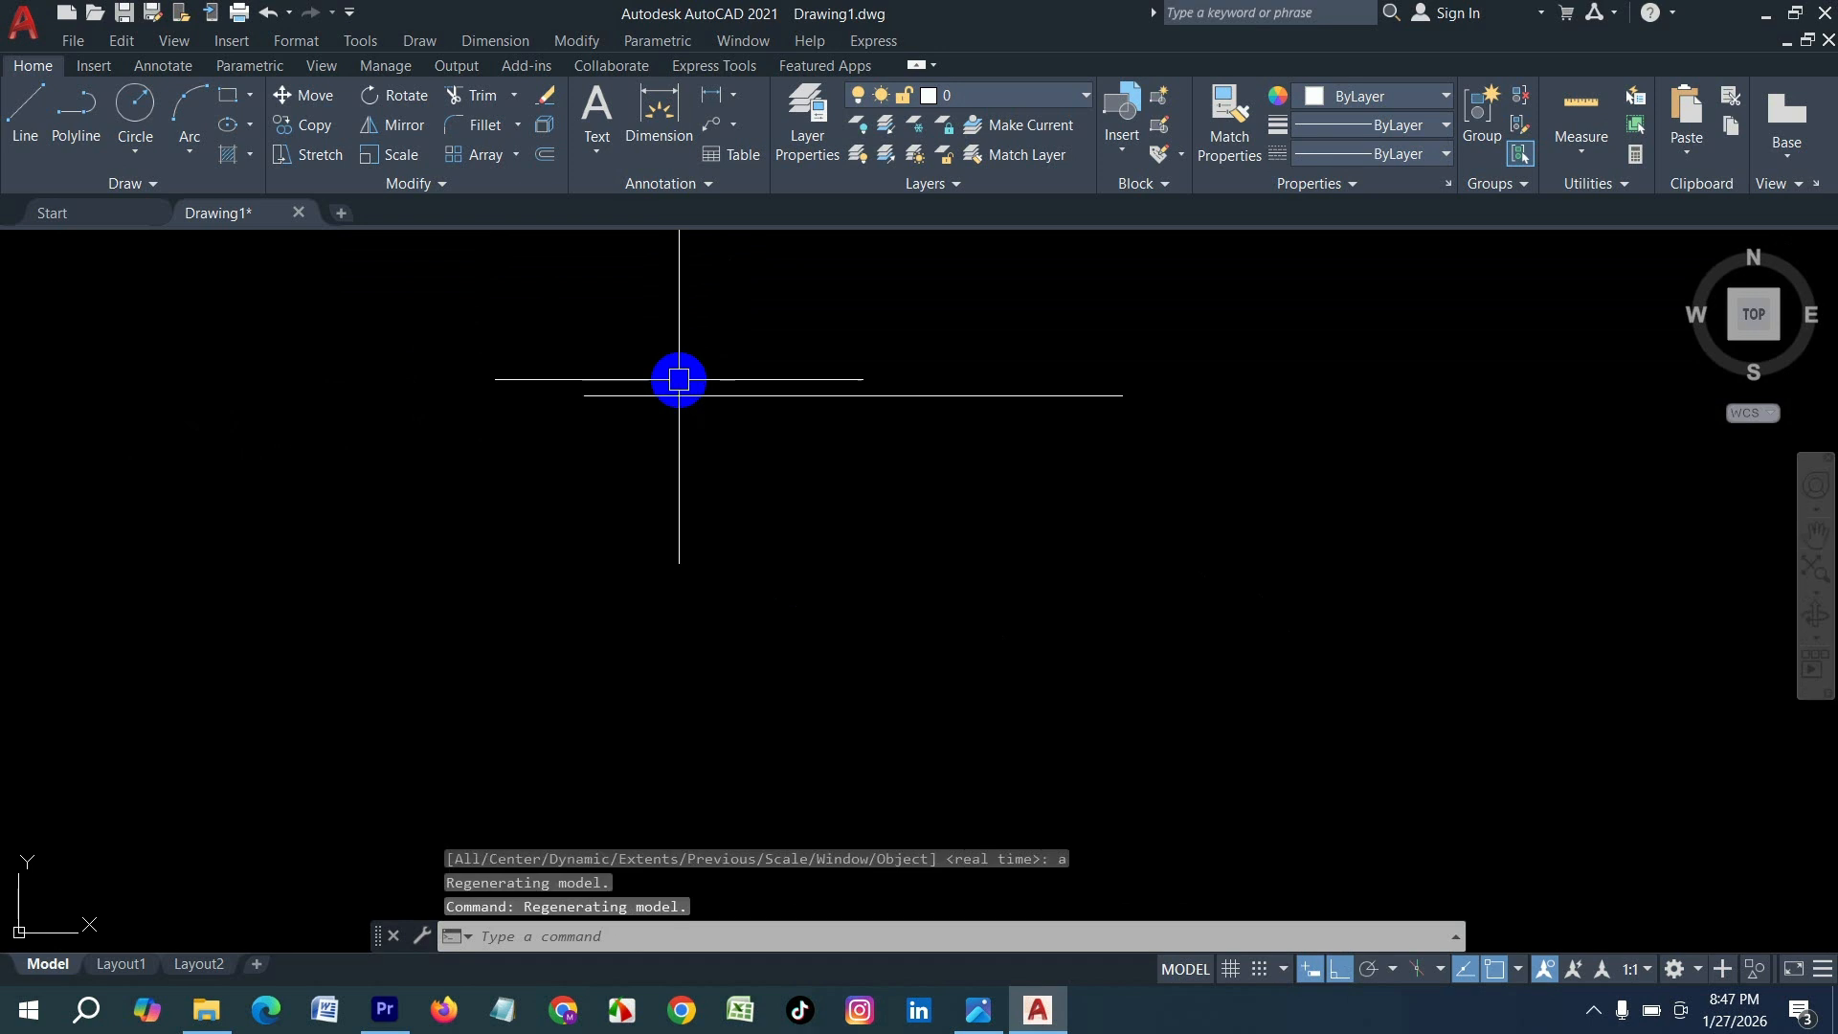
- Inspect the 5' line both close up and as a whole by repeatedly changing the magnification
scroll(679, 380, "up", 2)
scroll(679, 380, "up", 3)
scroll(679, 380, "down", 6)
scroll(679, 381, "up", 2)
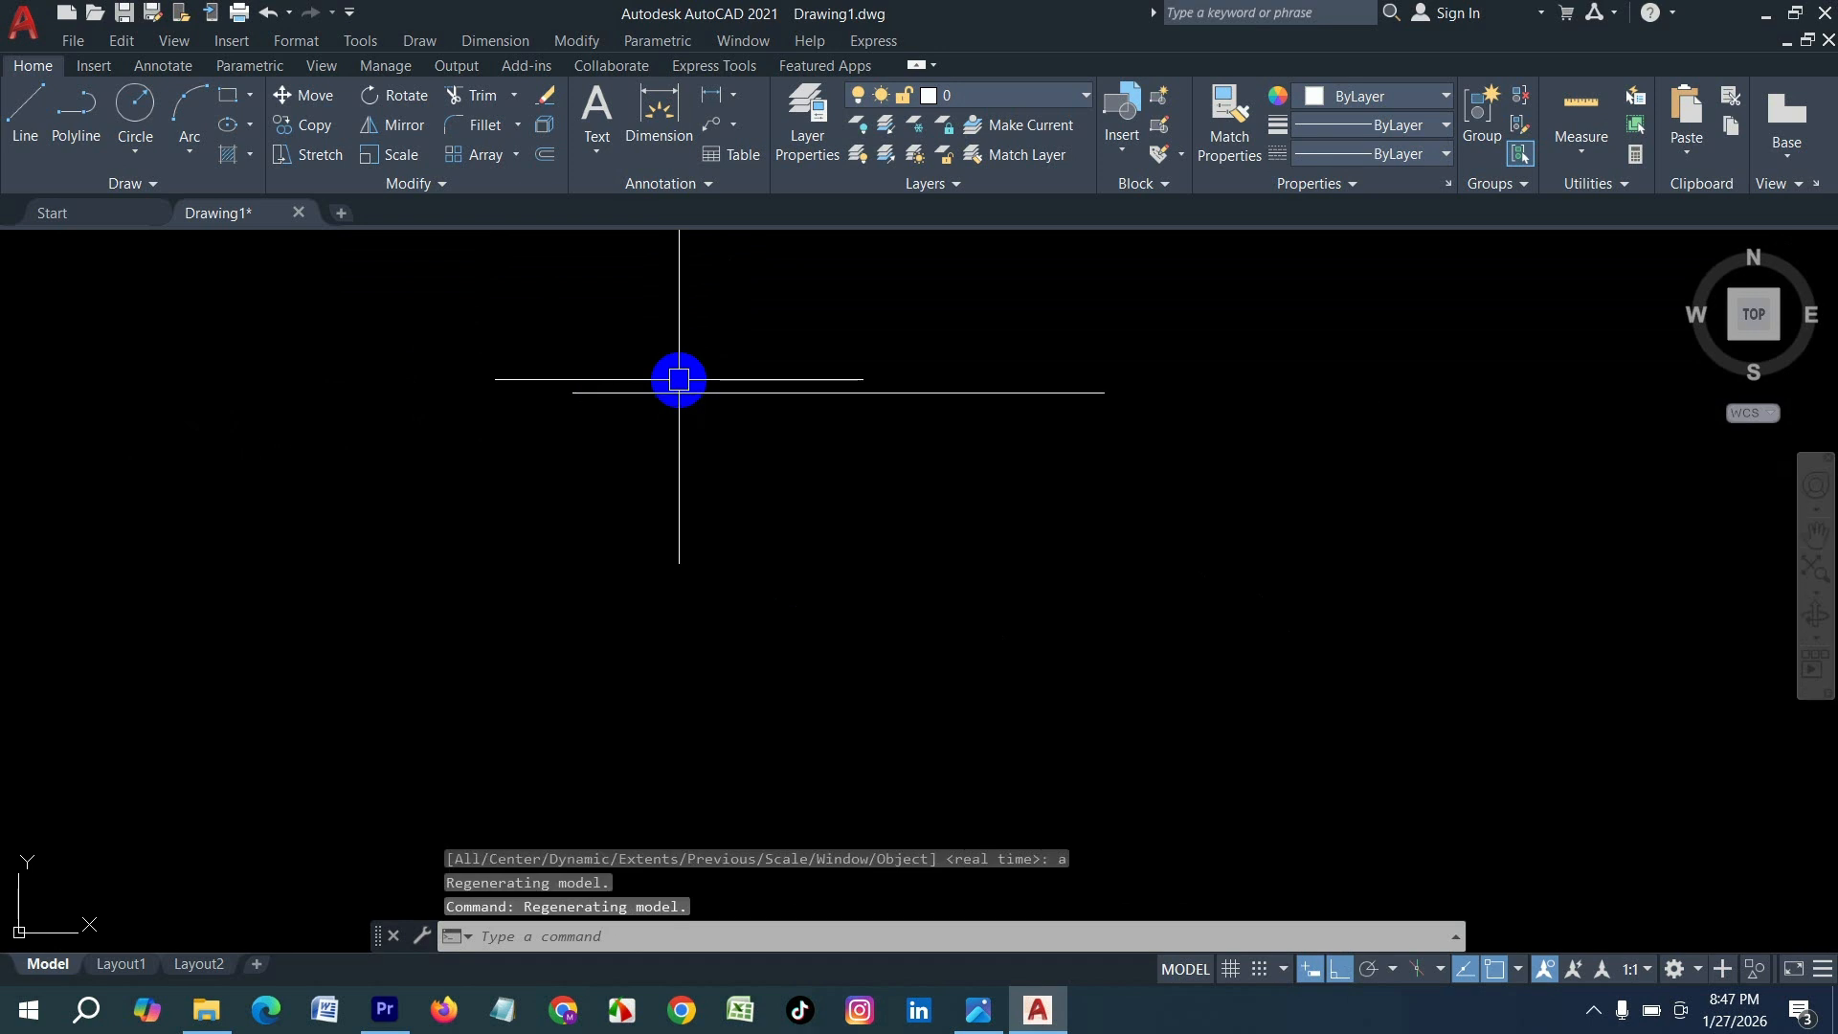
scroll(939, 415, "up", 5)
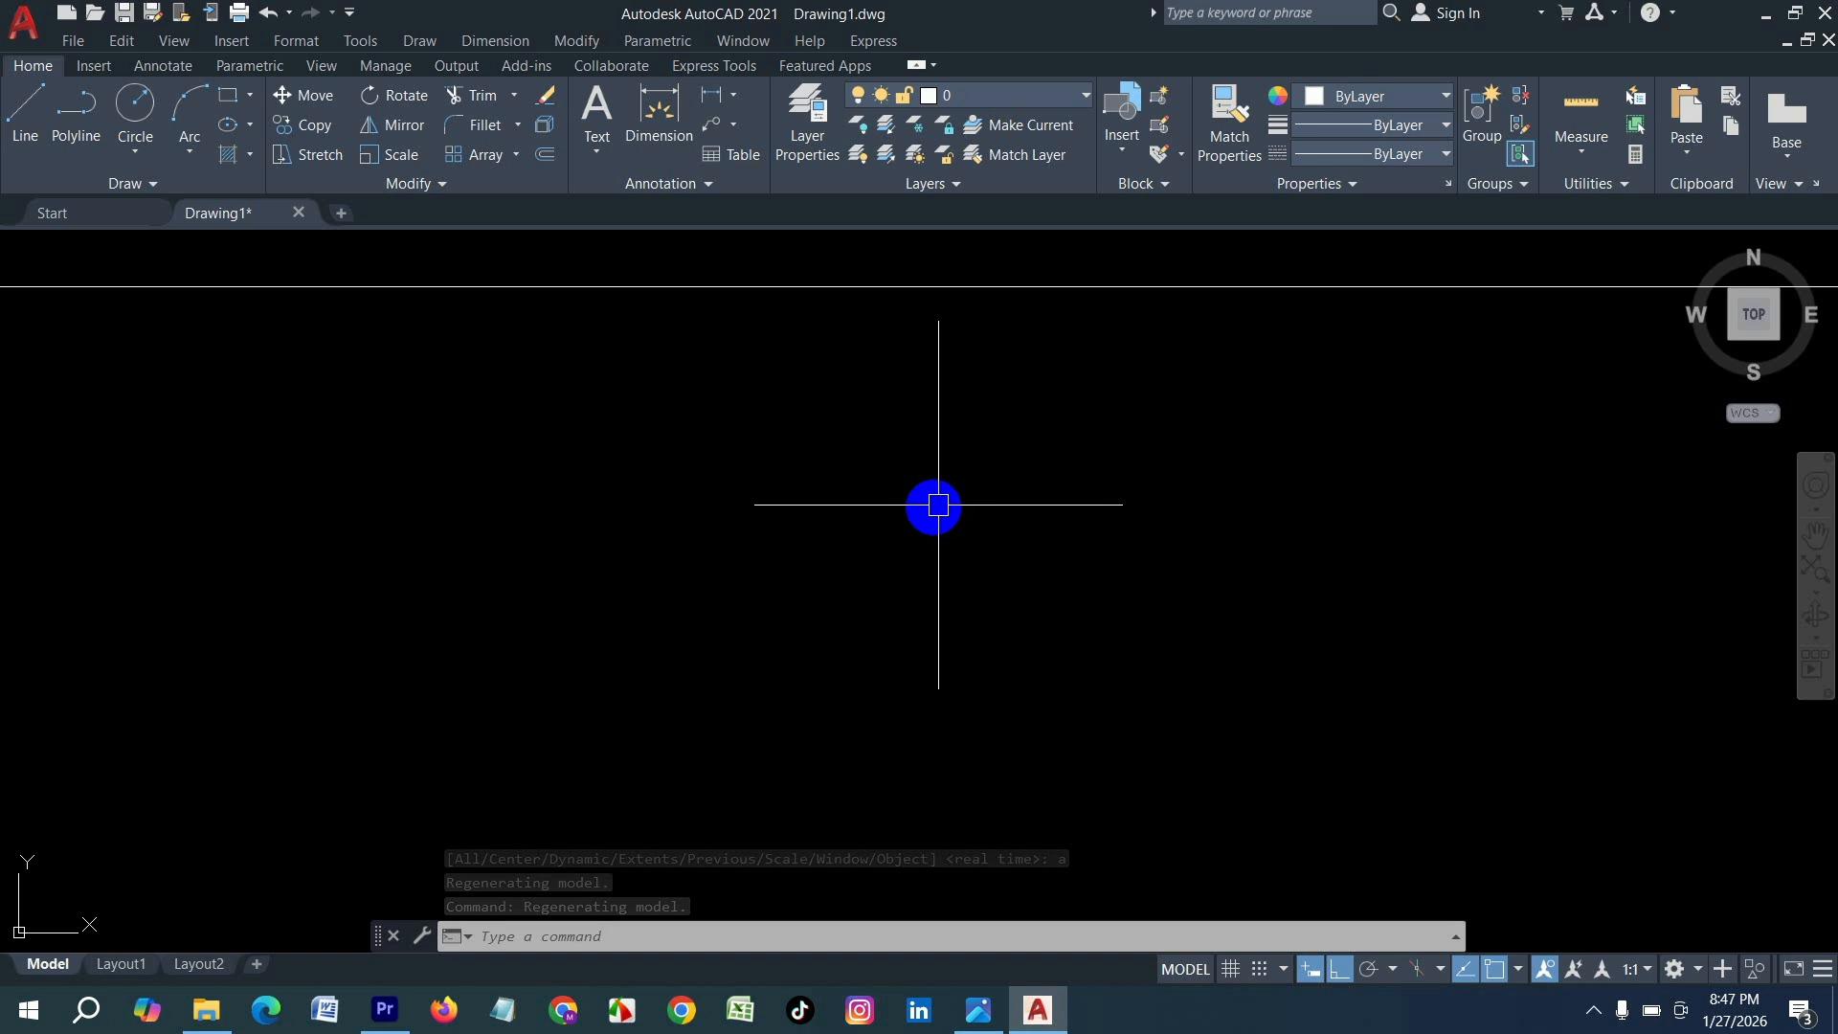
scroll(822, 569, "down", 6)
scroll(820, 571, "up", 6)
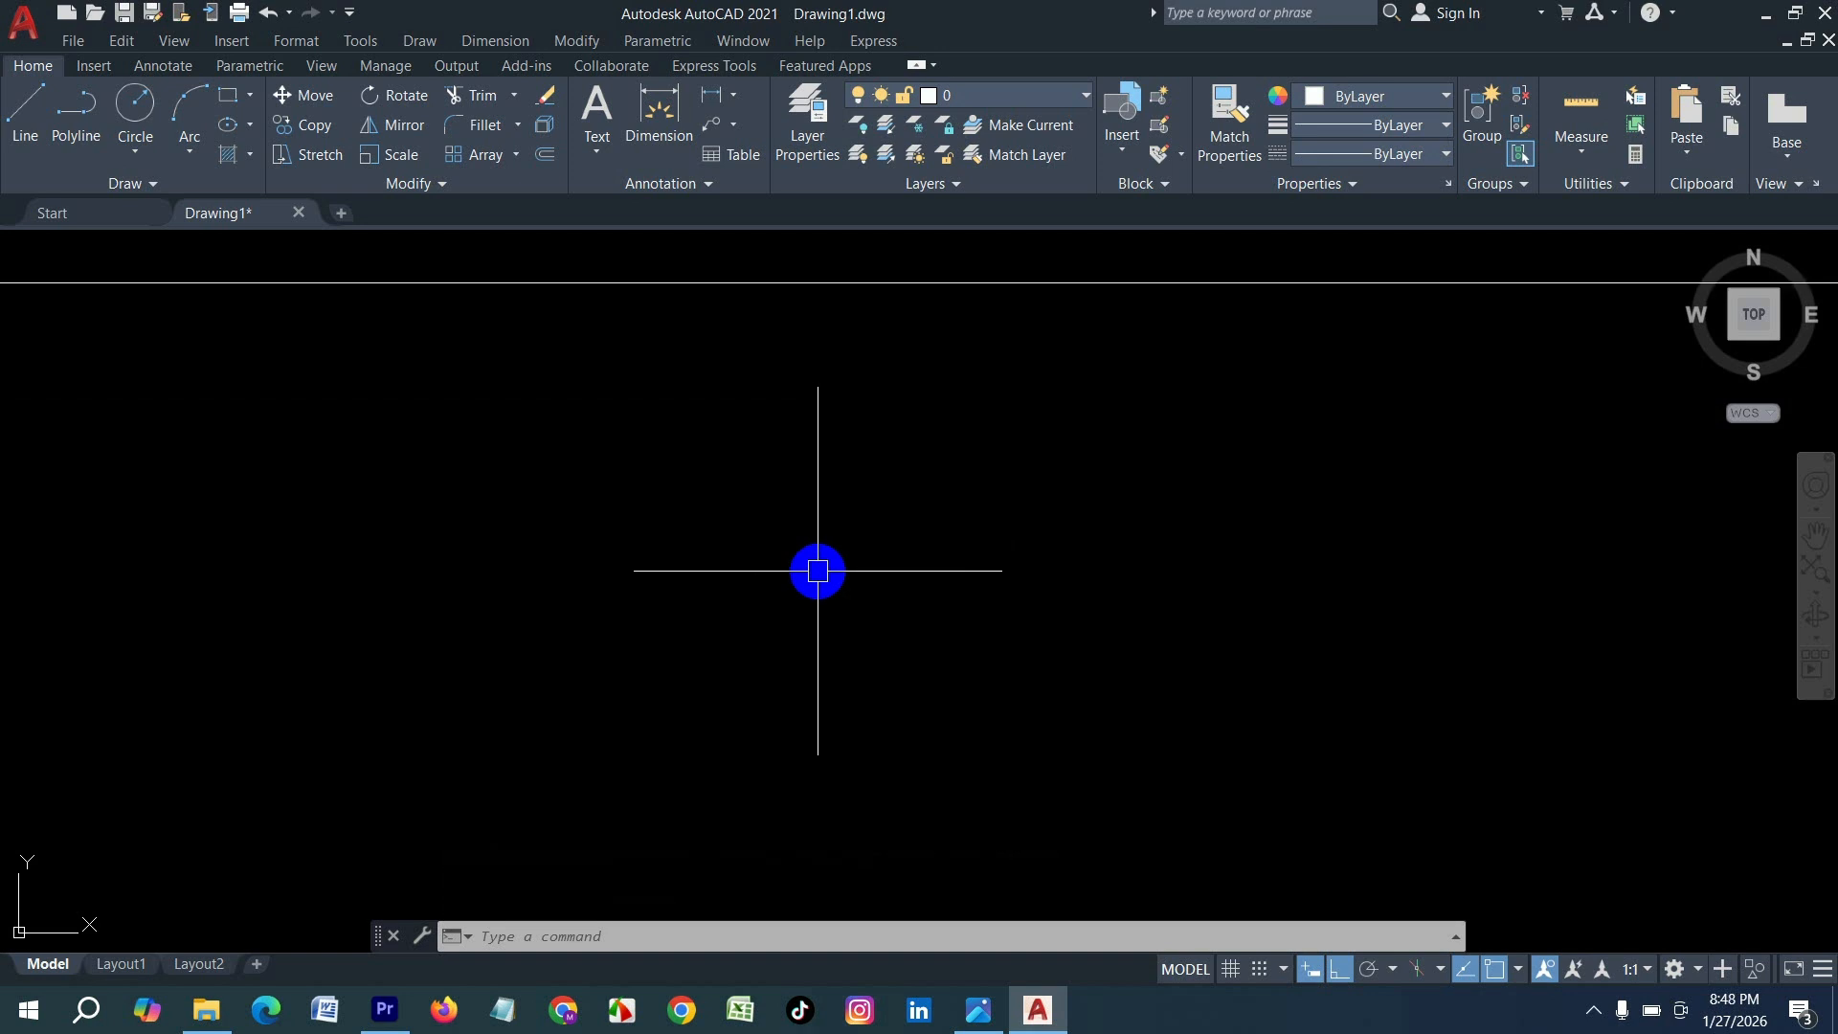
scroll(818, 571, "down", 4)
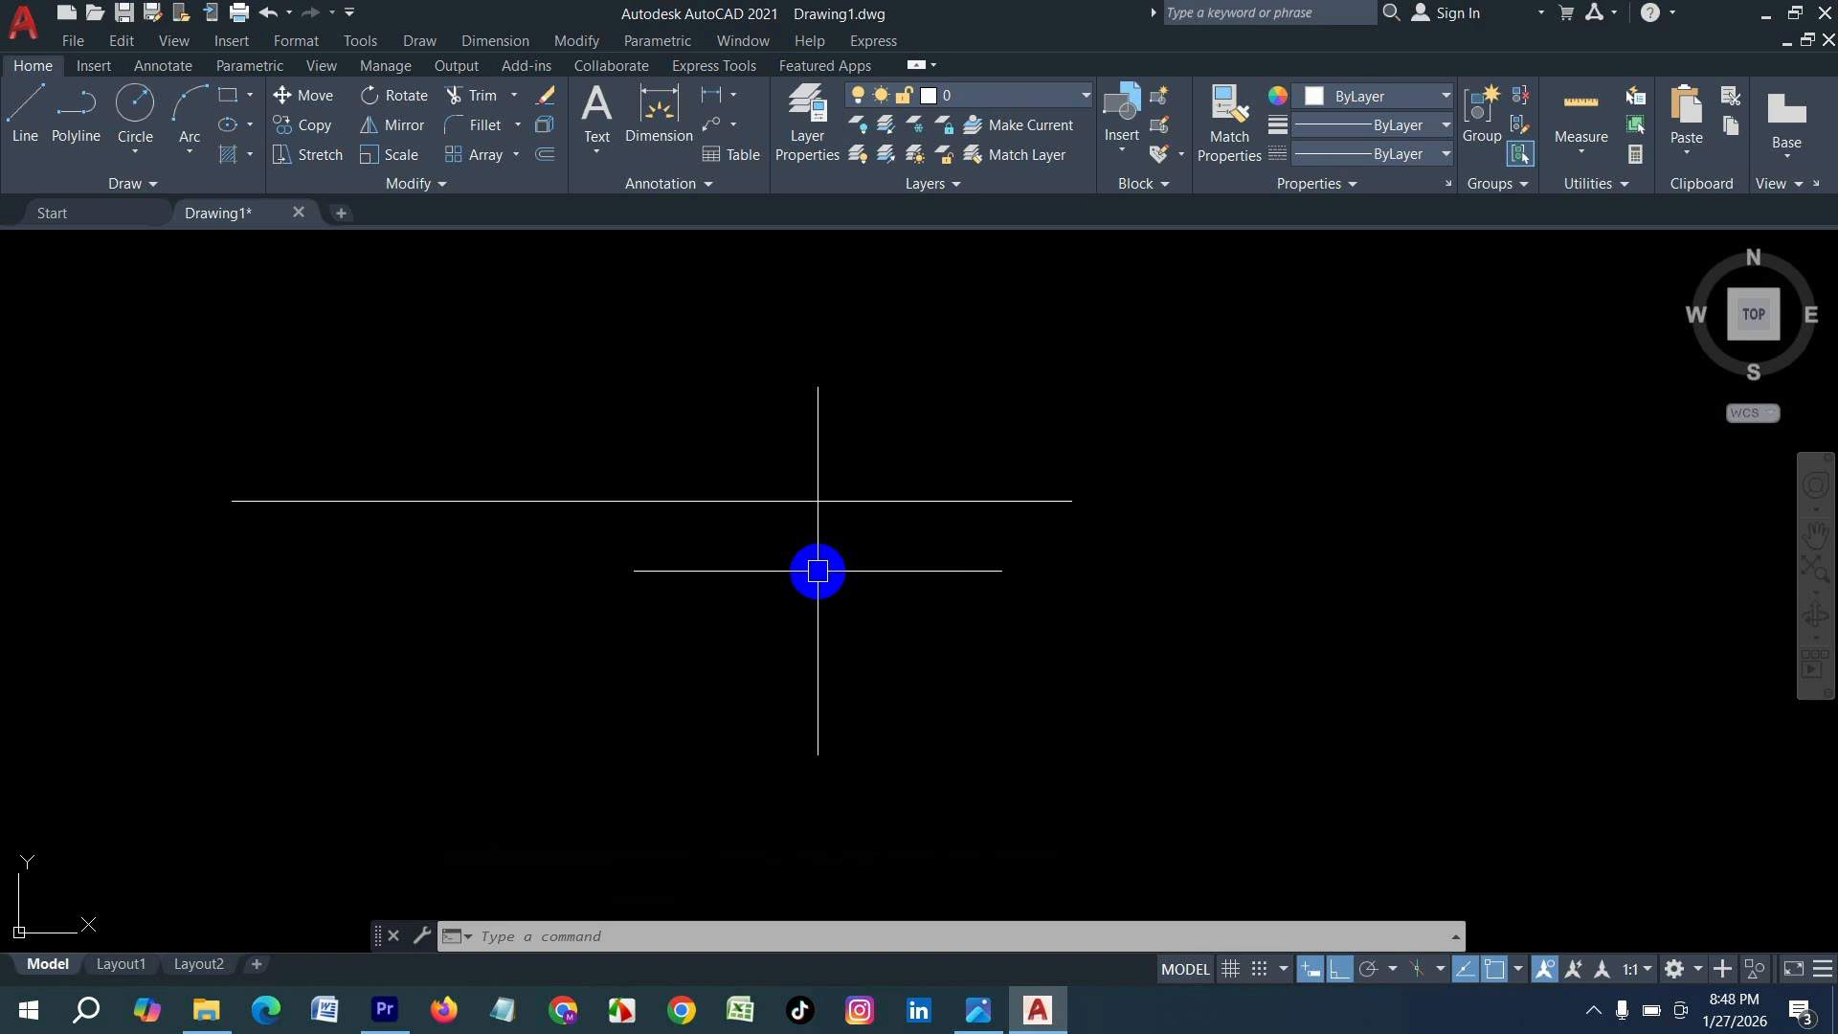
- Dimension the length of the 5' line by selecting the line, and place the dimension just above it
left_click(663, 128)
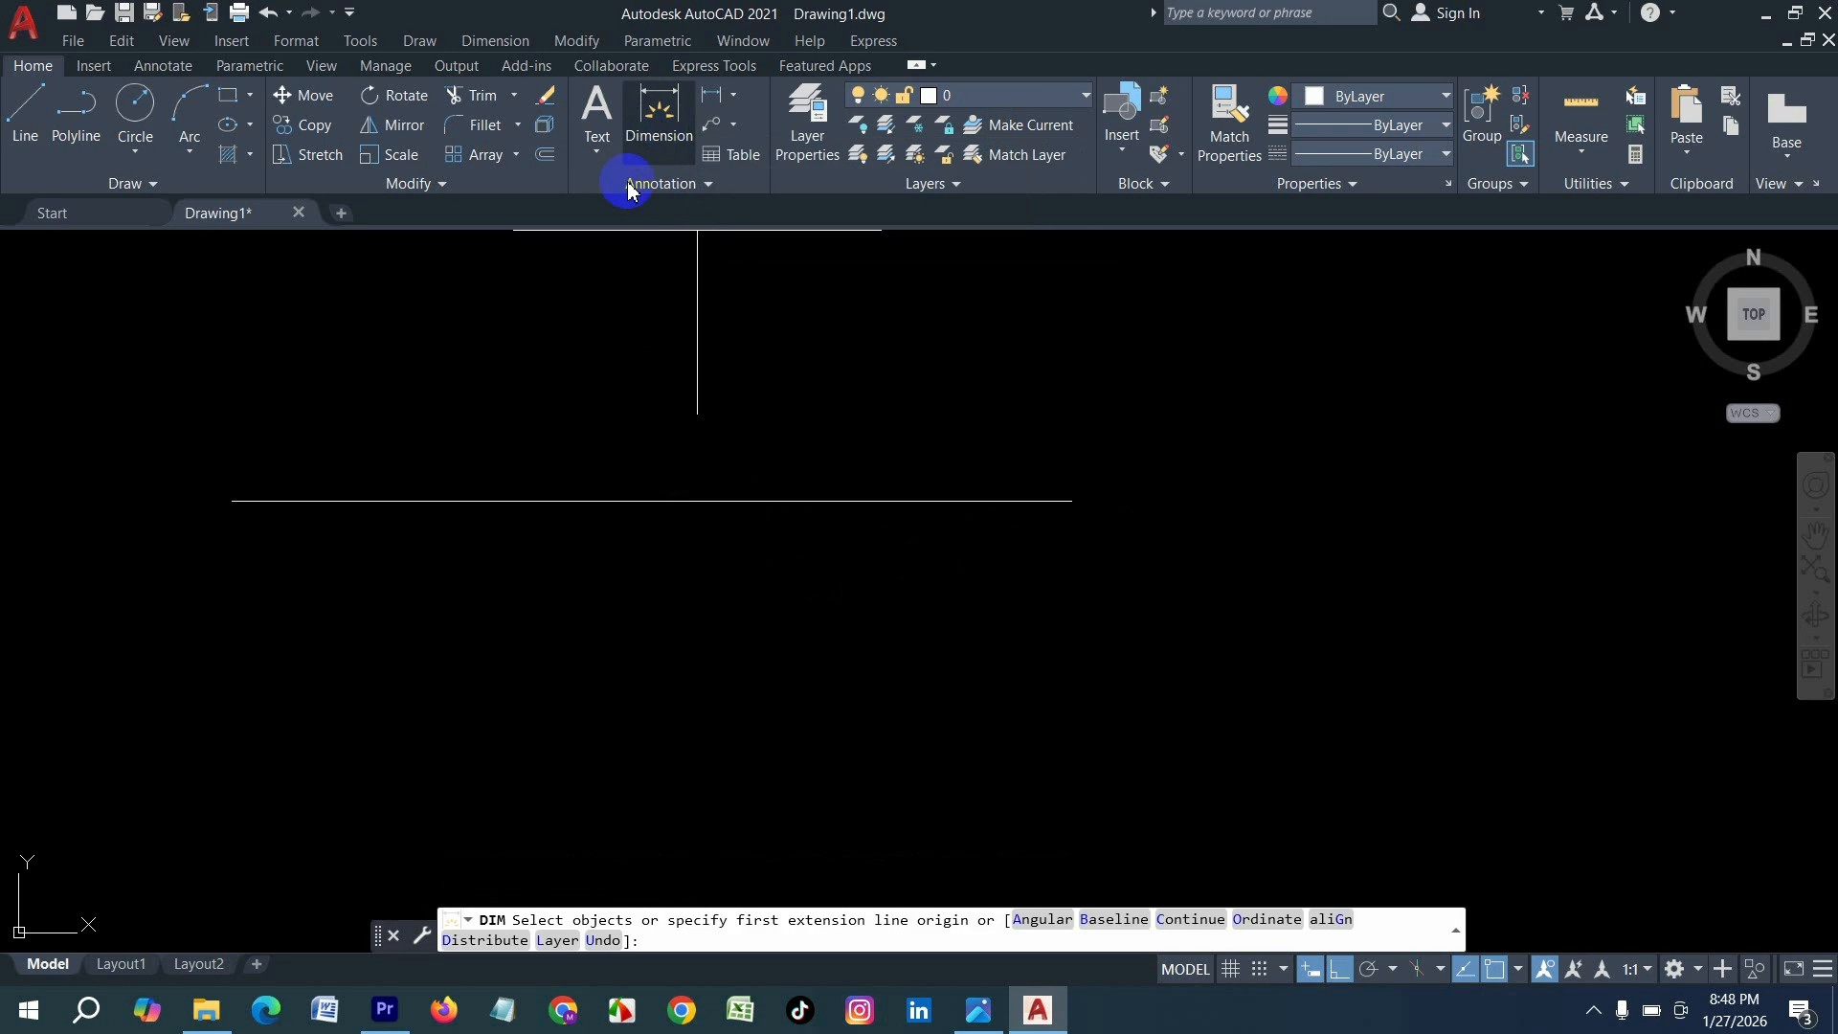
key("Return")
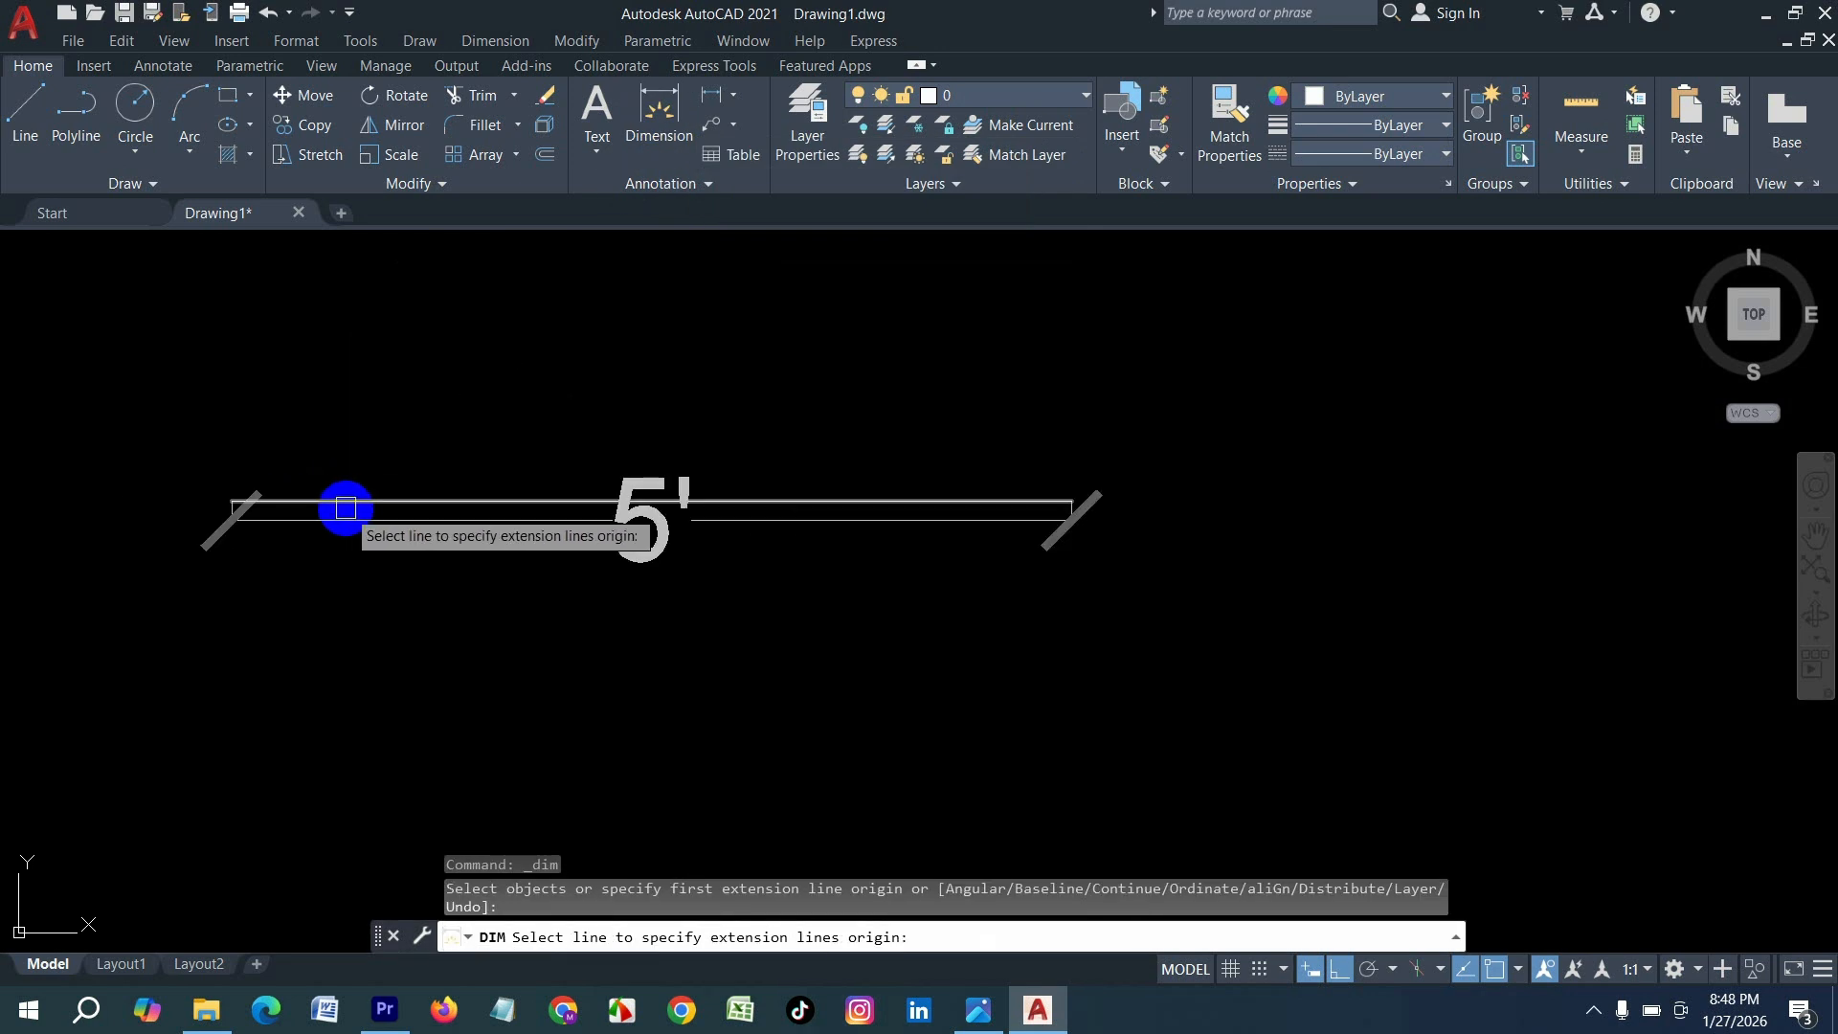
left_click(345, 509)
left_click(372, 438)
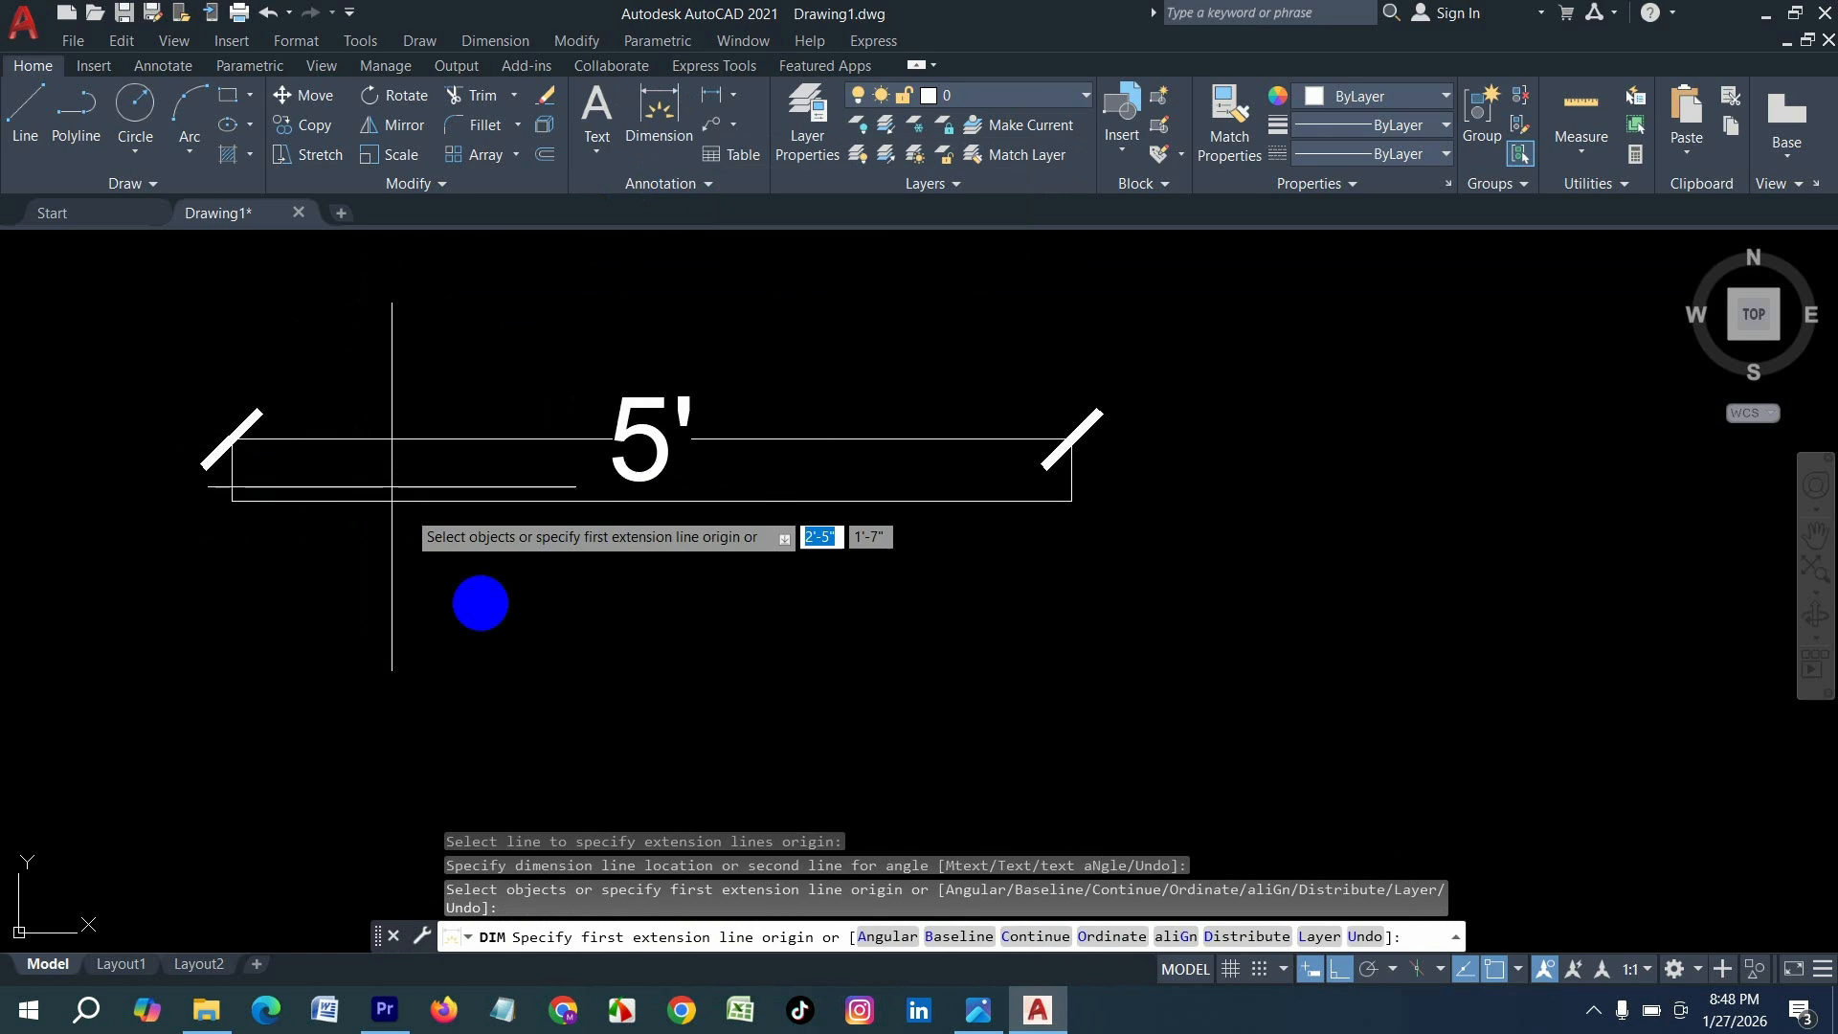
key("Return")
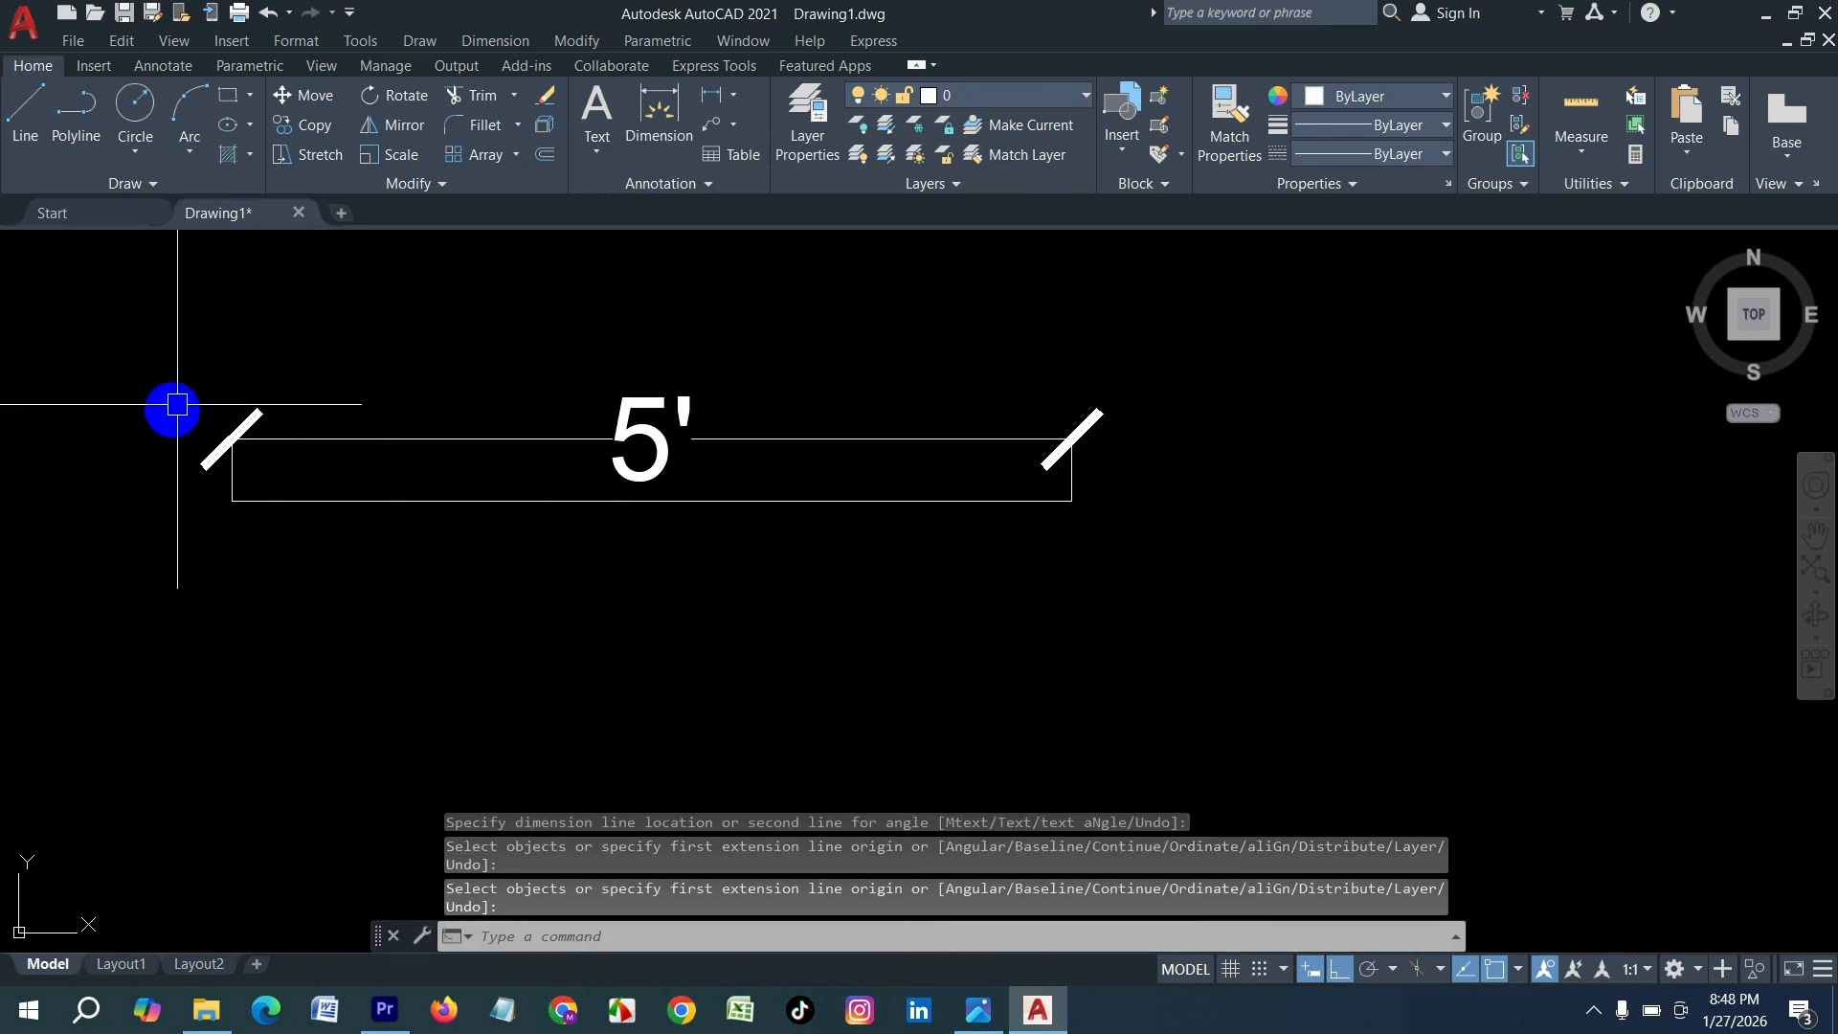
- Draw a horizontal 8' line below the dimensioned line, consulting the keyboard picture in the image viewer before entering the length
left_click(27, 119)
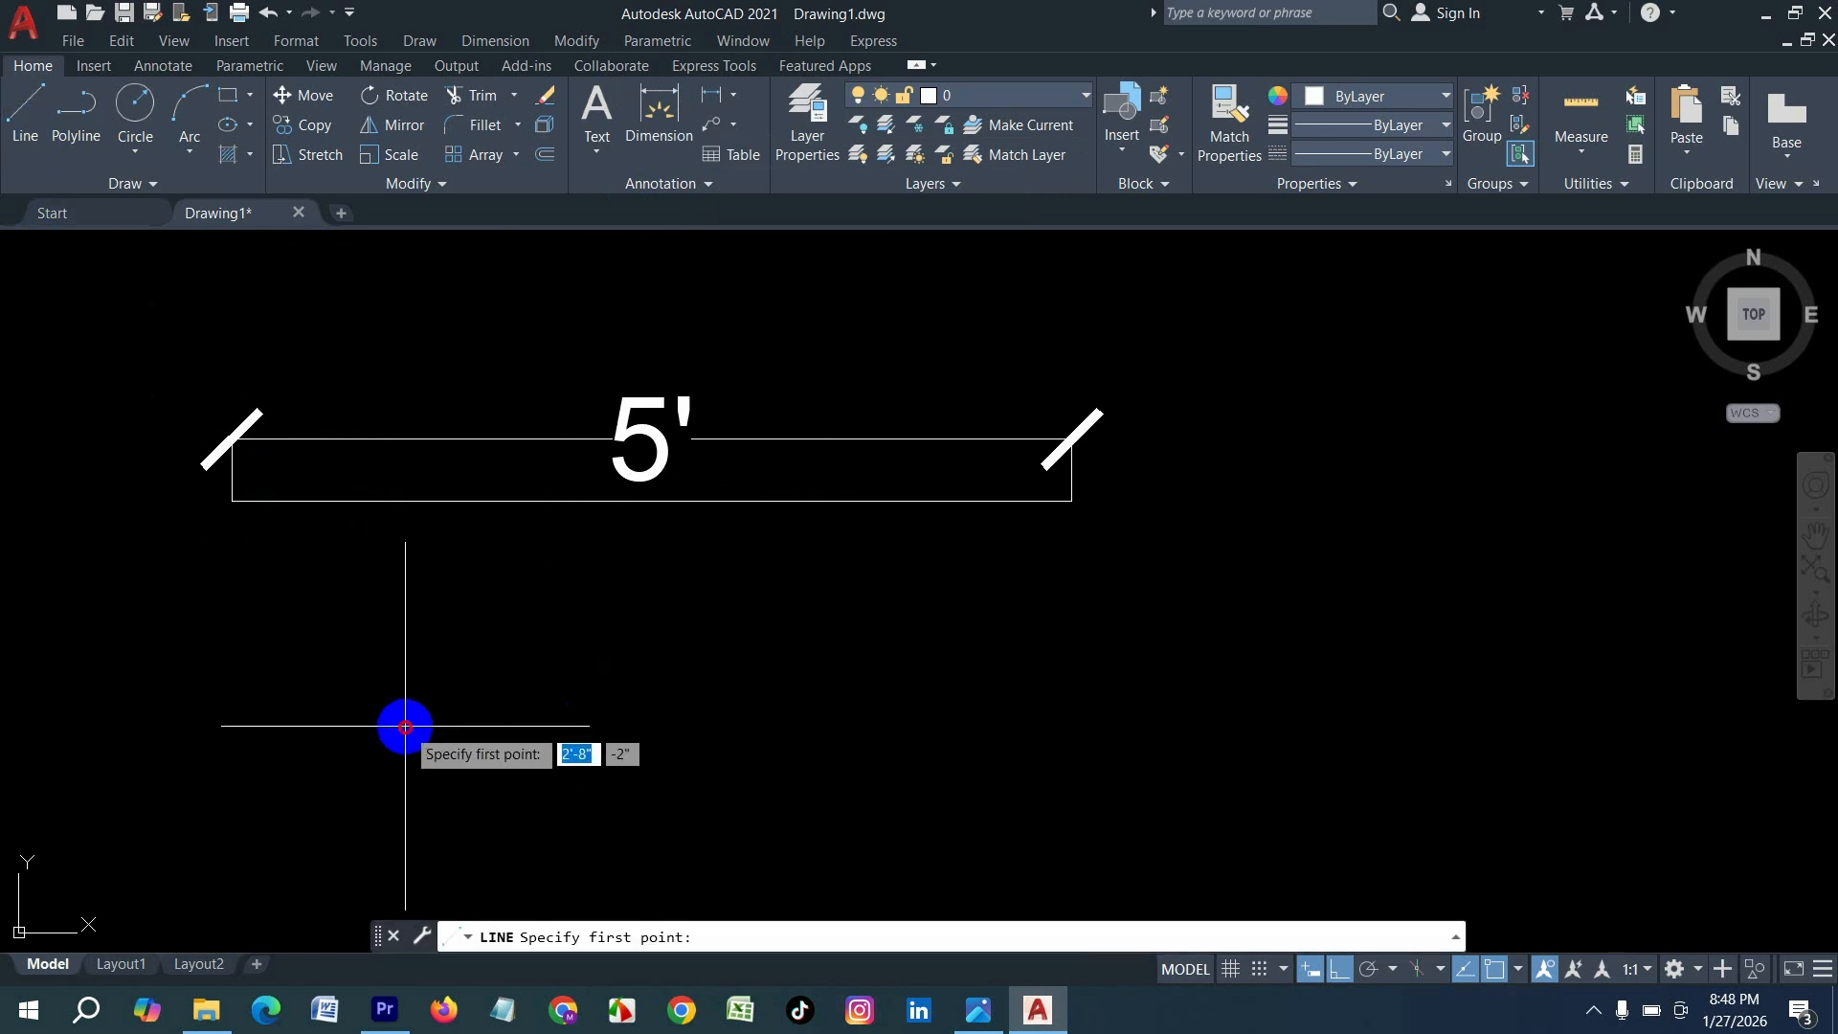
left_click(405, 726)
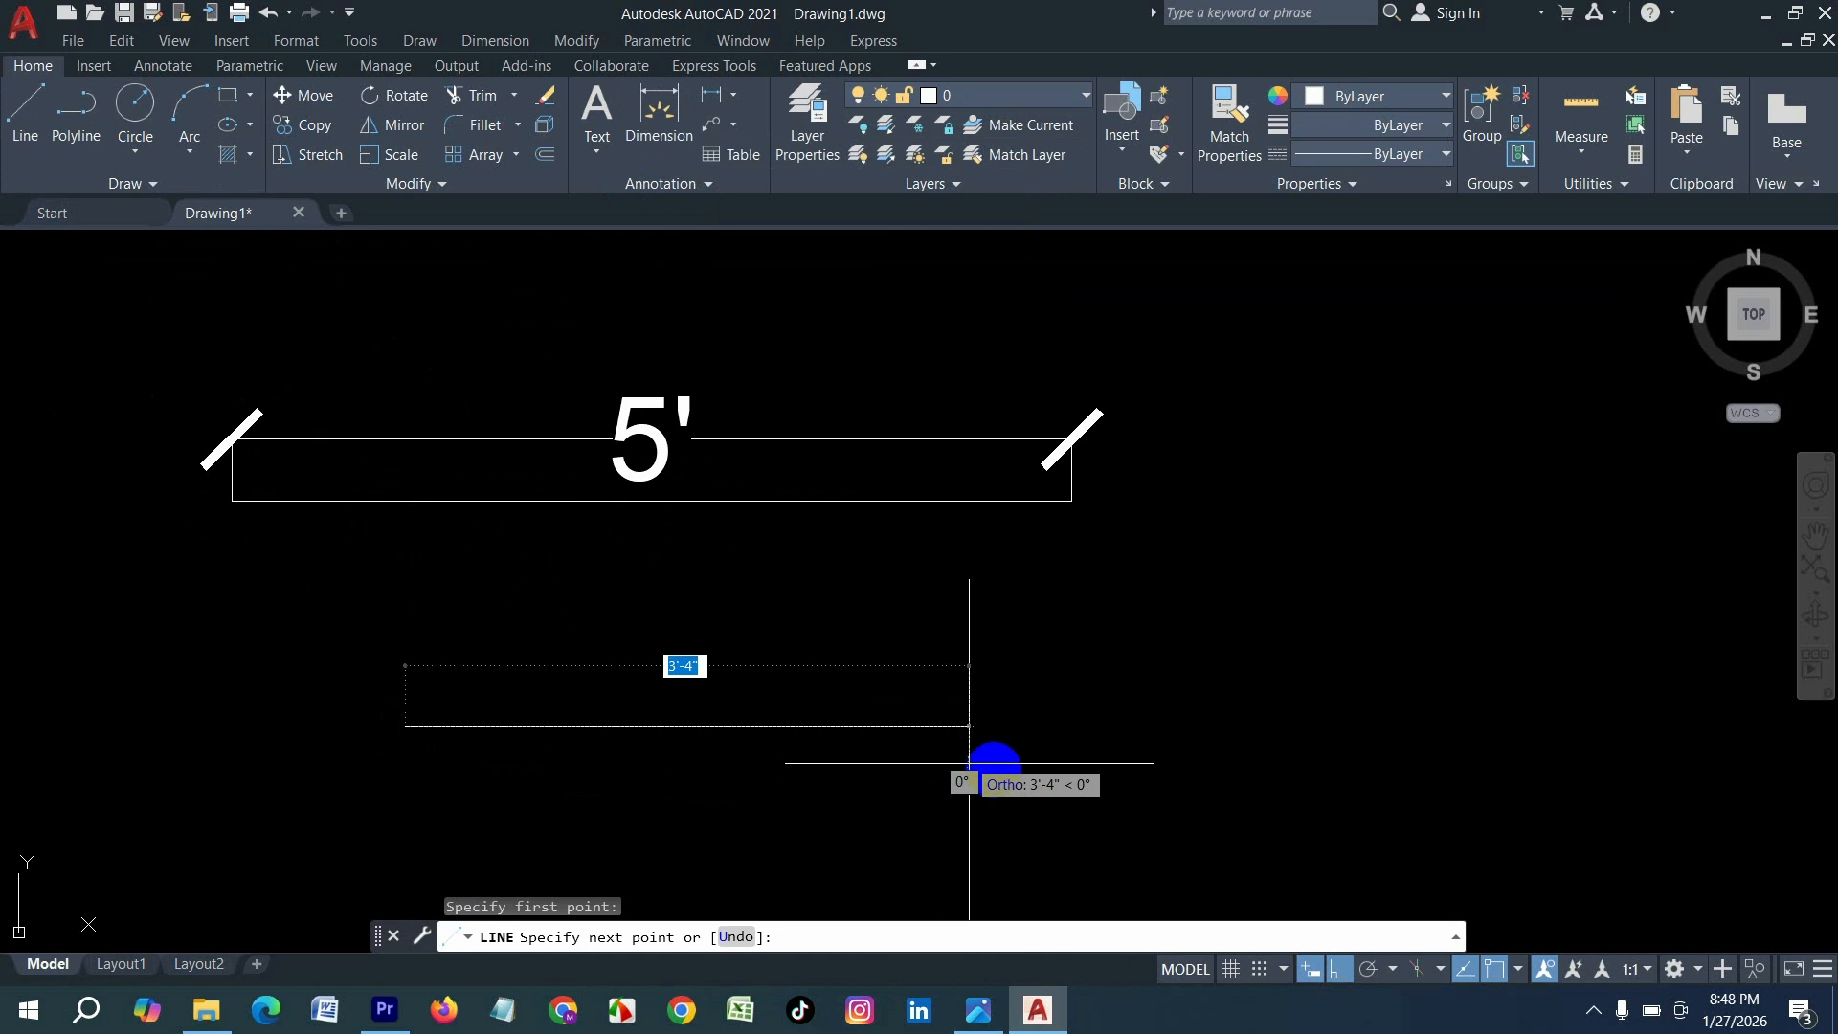
left_click(957, 725)
left_click(978, 1010)
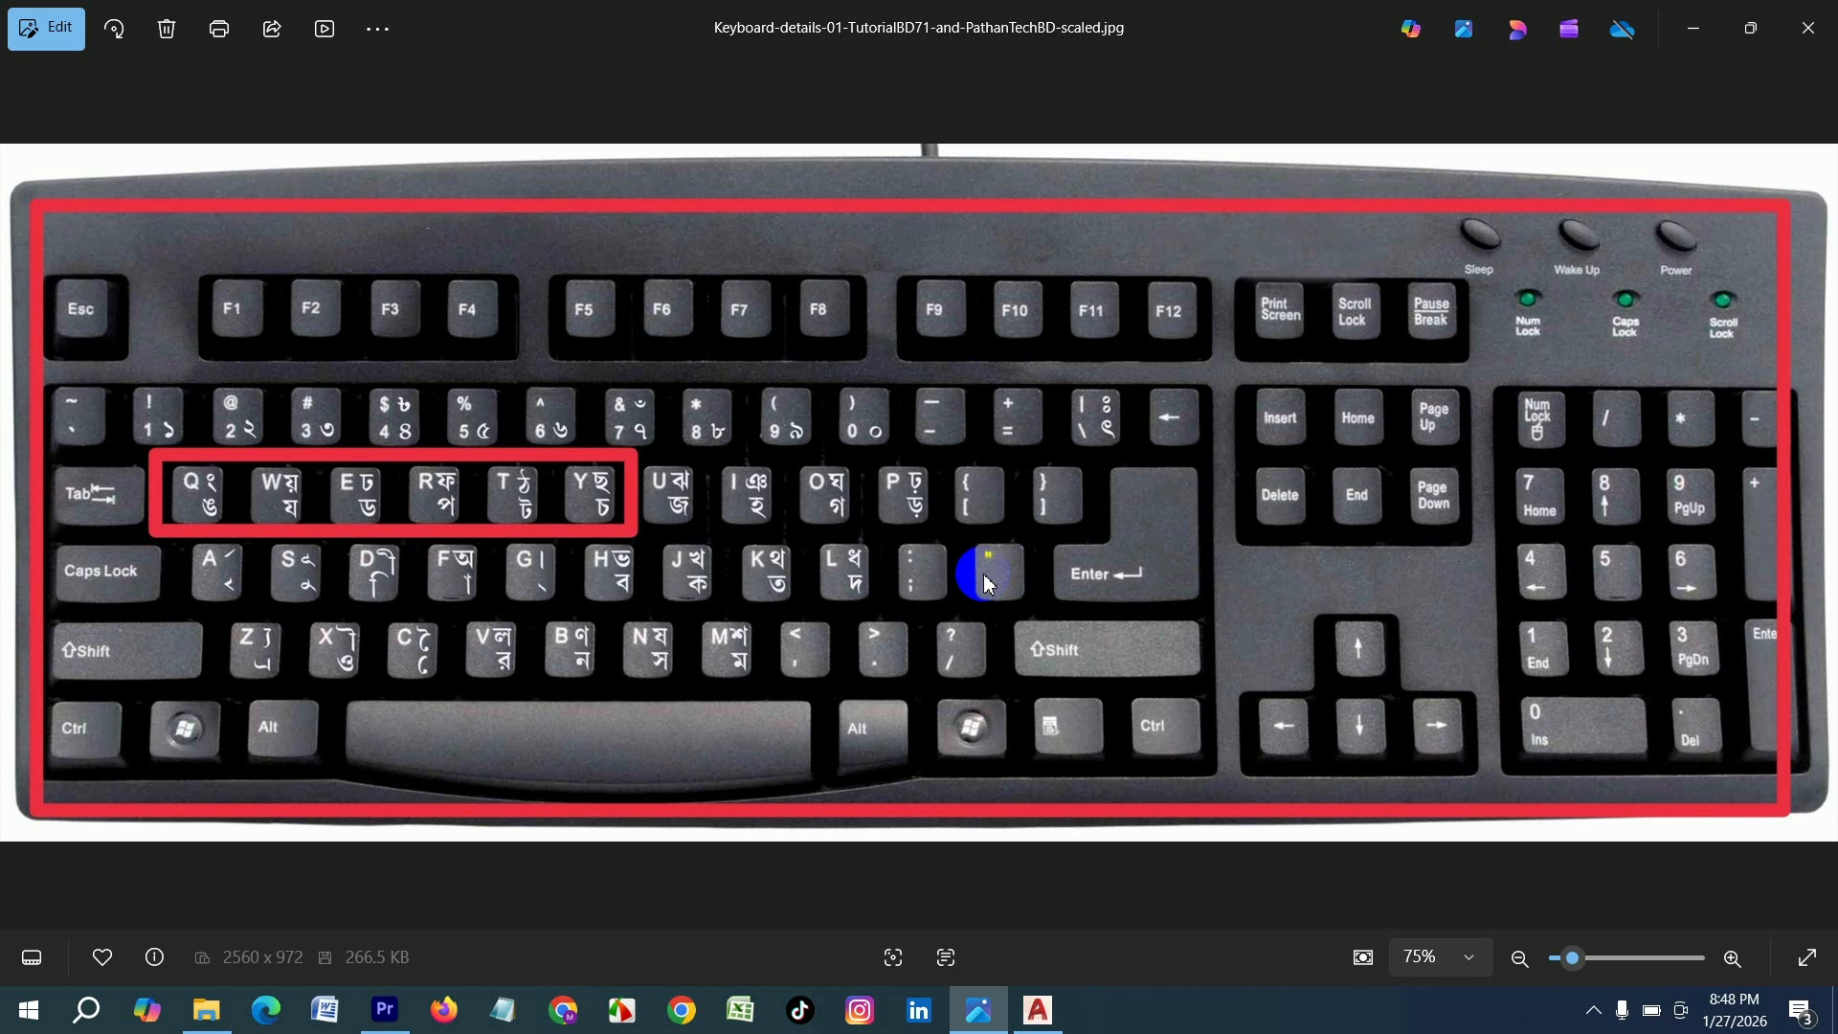
left_click(1038, 1010)
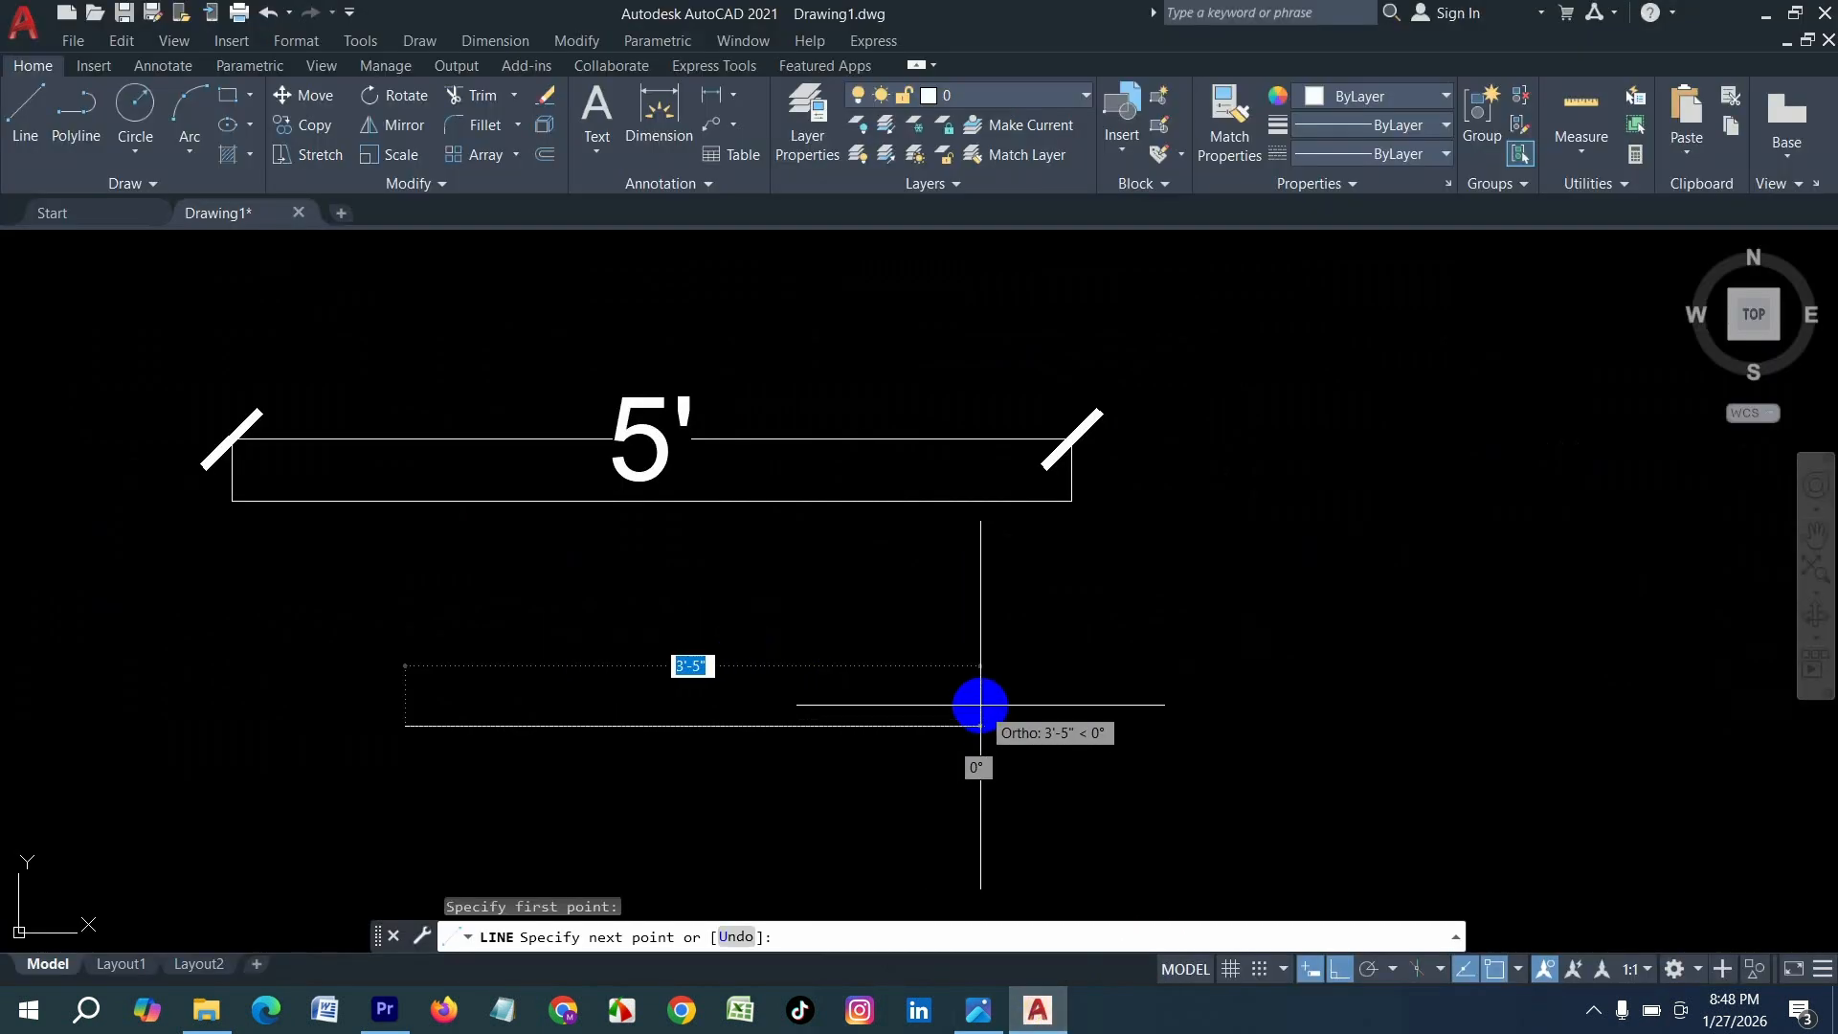
type("8")
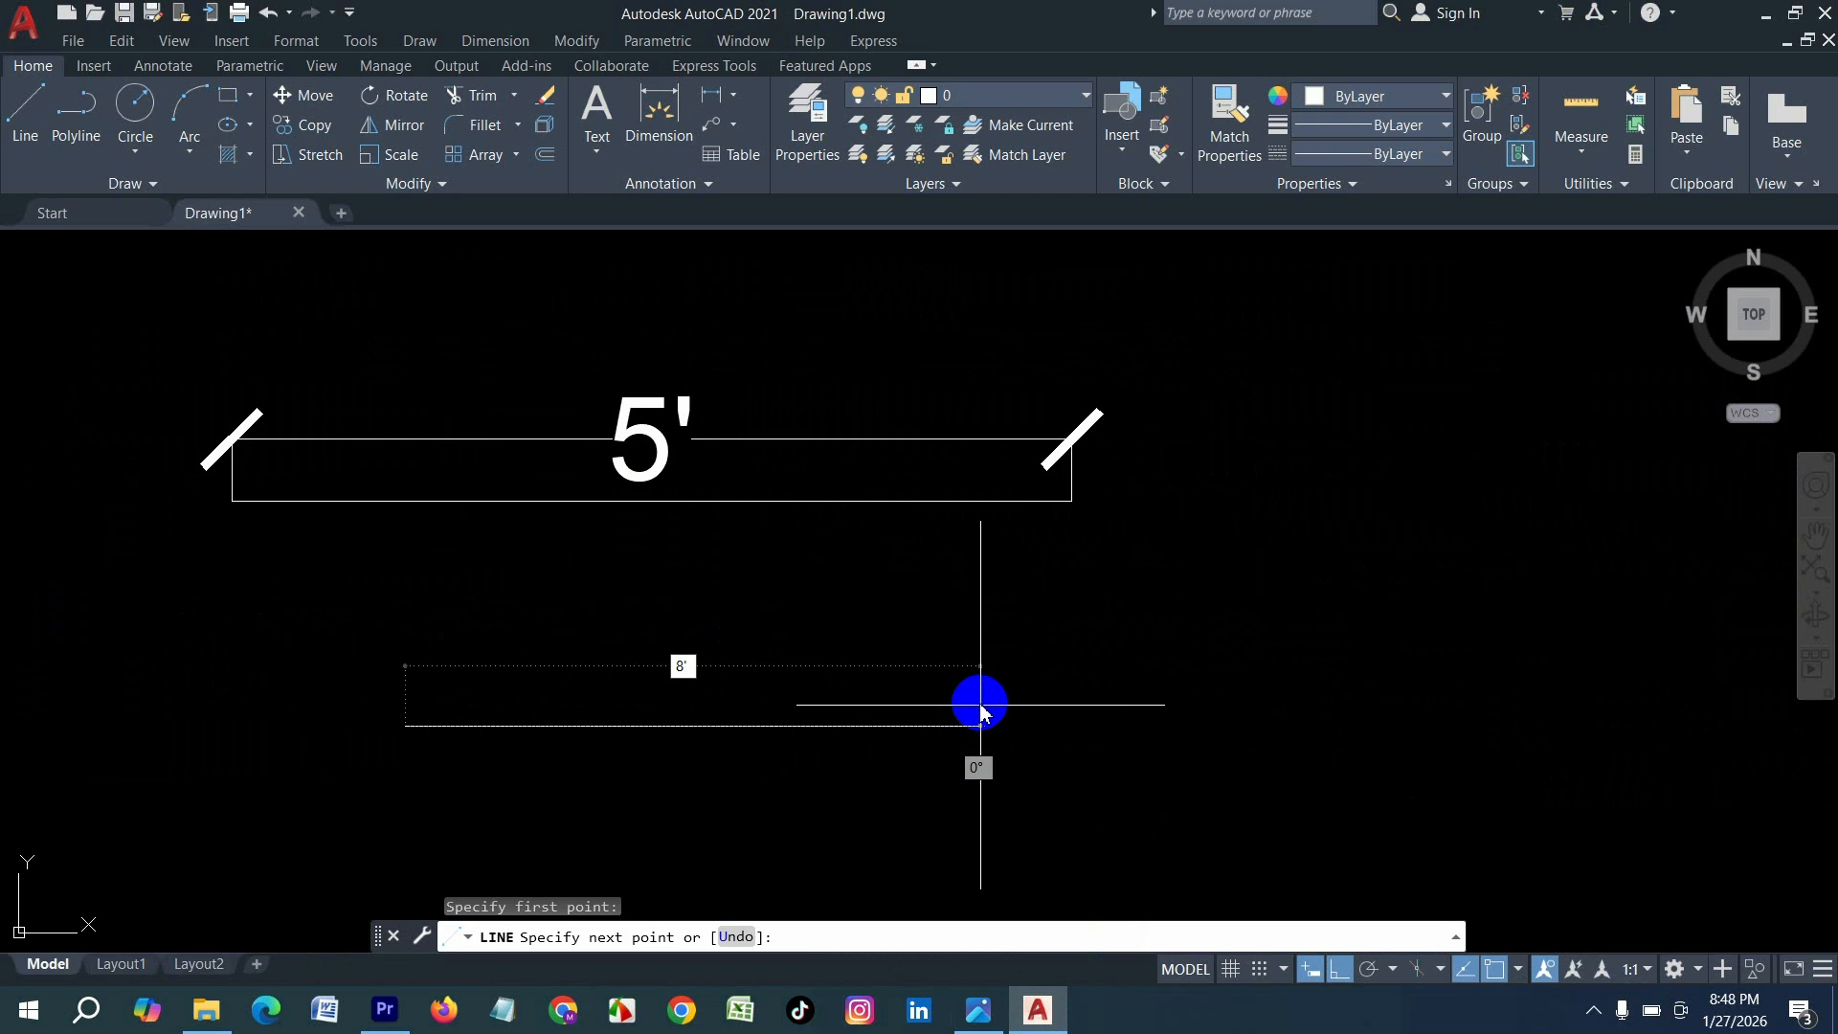
type("'")
key("Return")
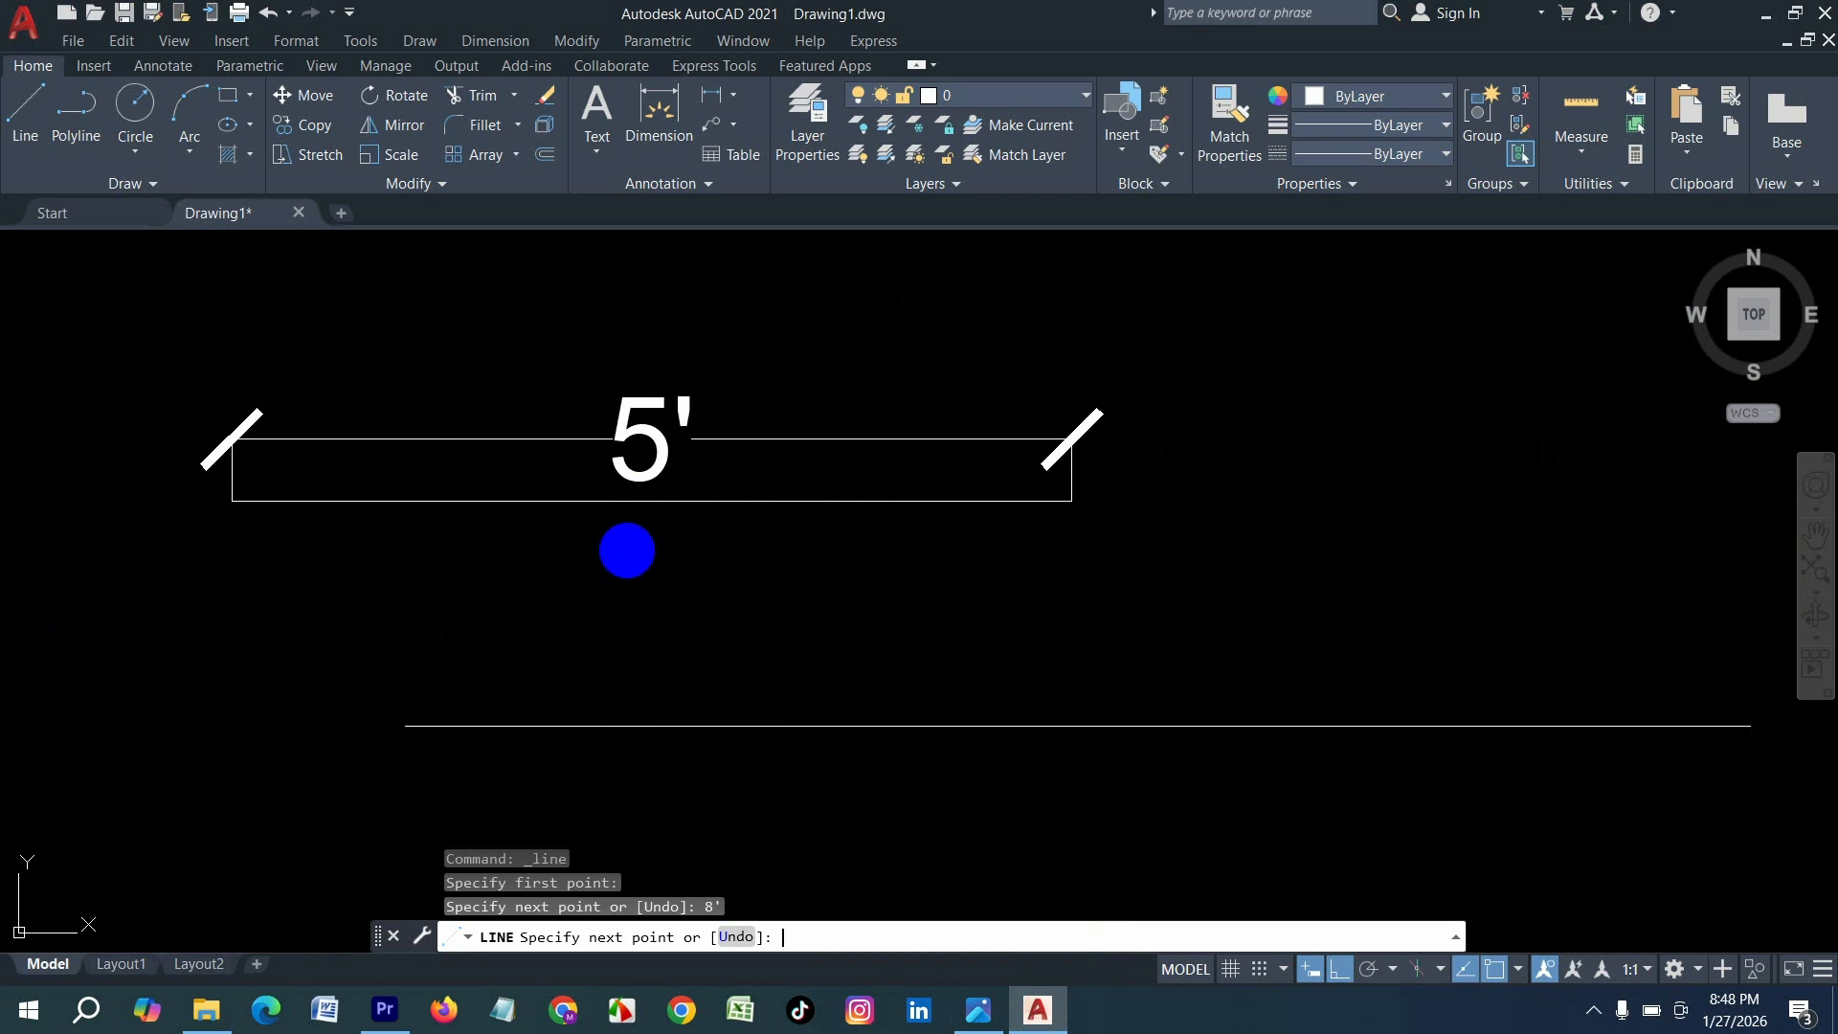
key("Return")
- Add a linear dimension (DLI) between the endpoints of the lower line and place it below that line
scroll(574, 431, "down", 2)
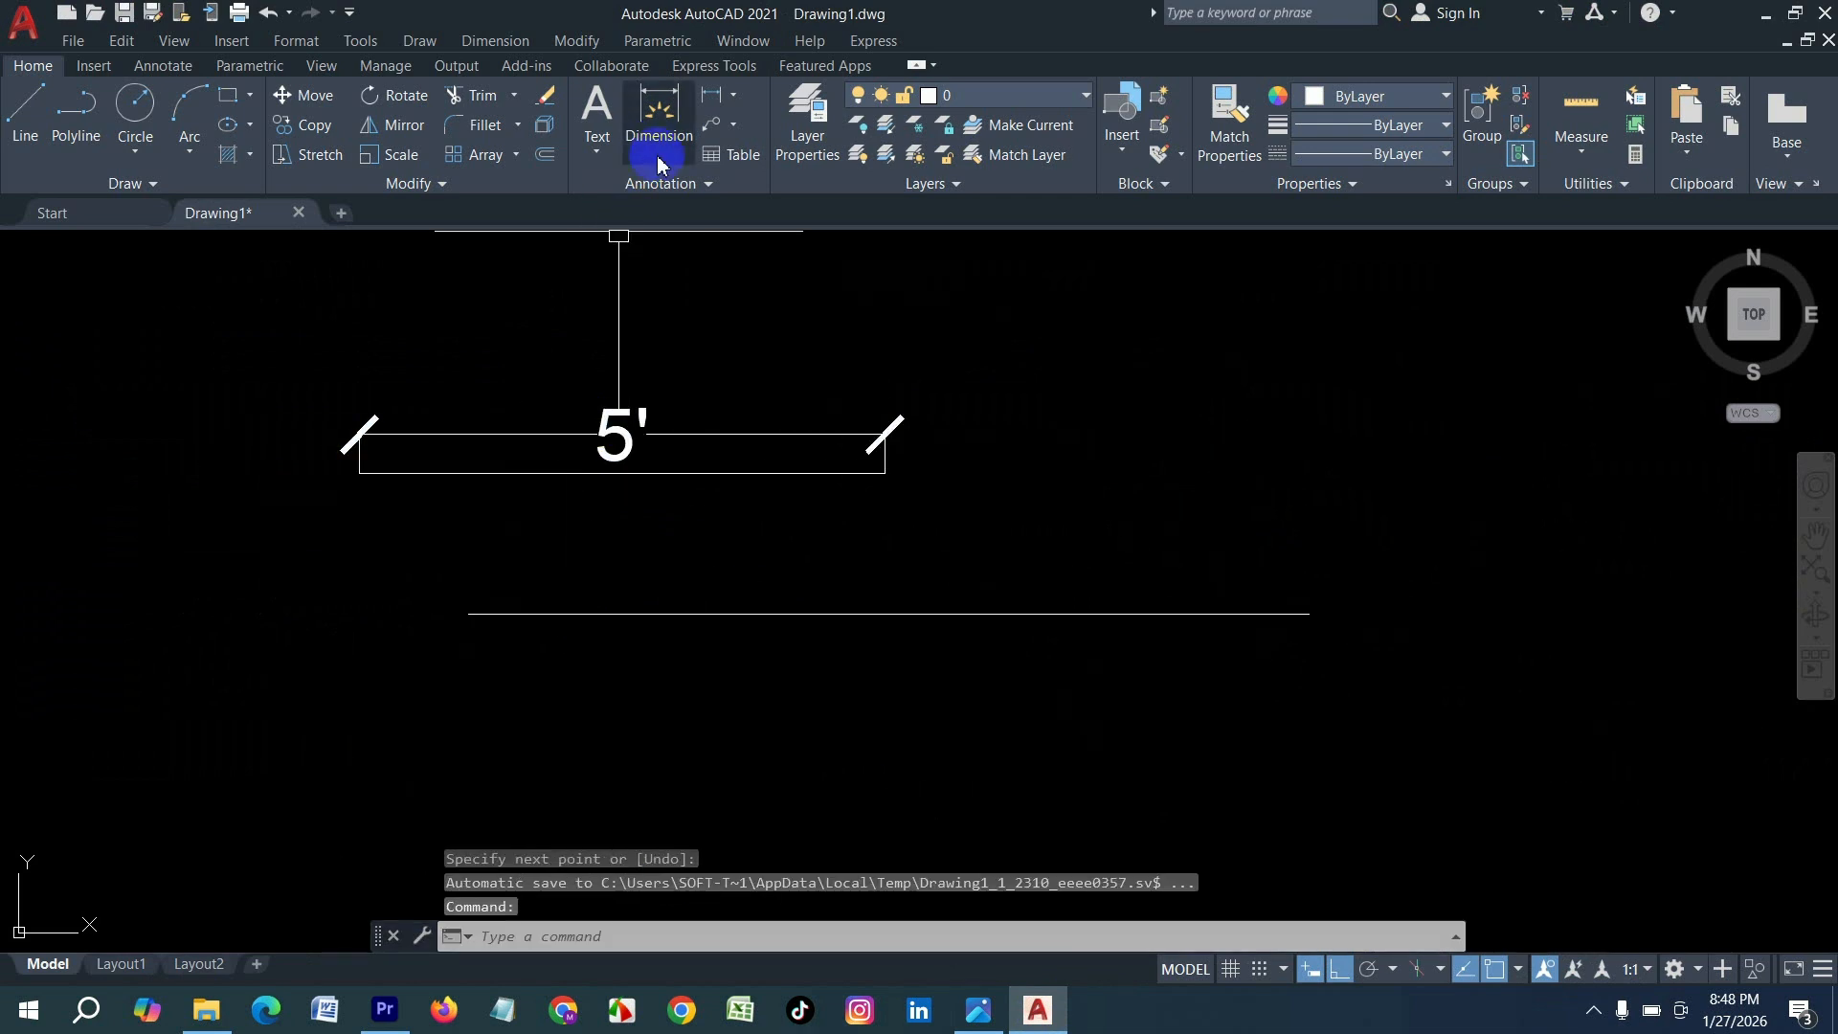
scroll(750, 645, "up", 2)
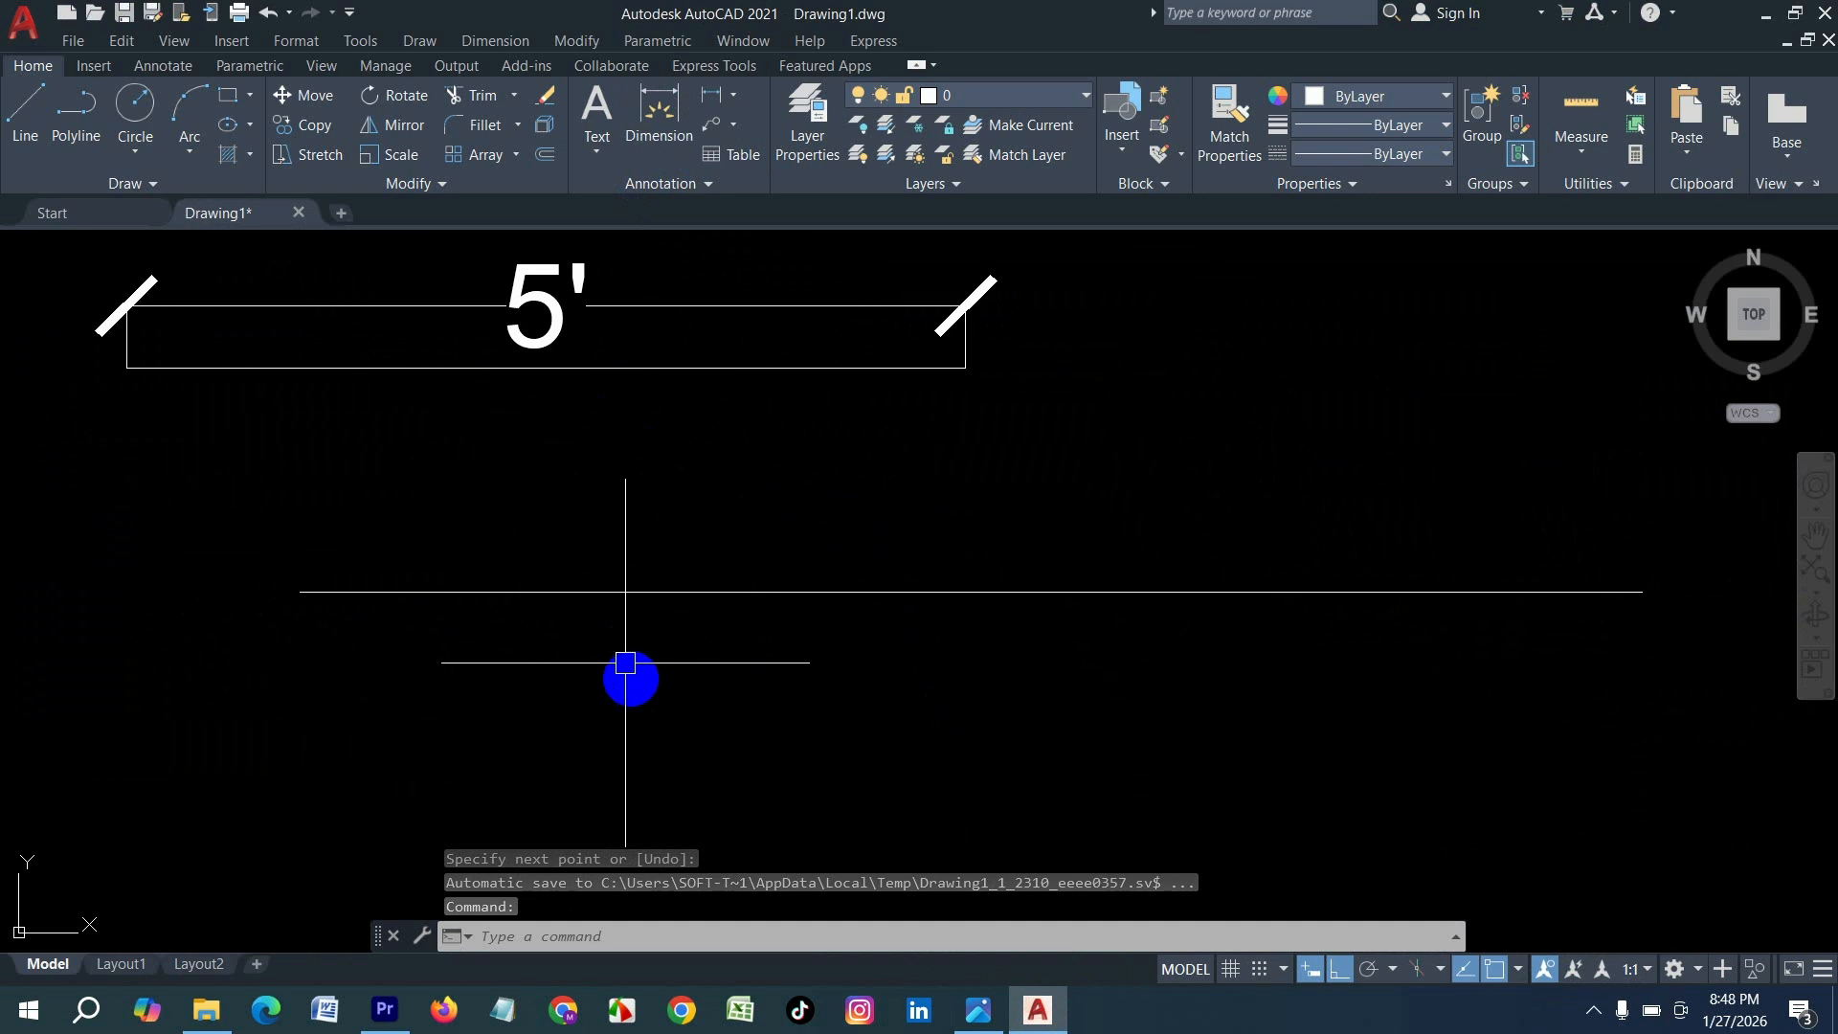
type("D")
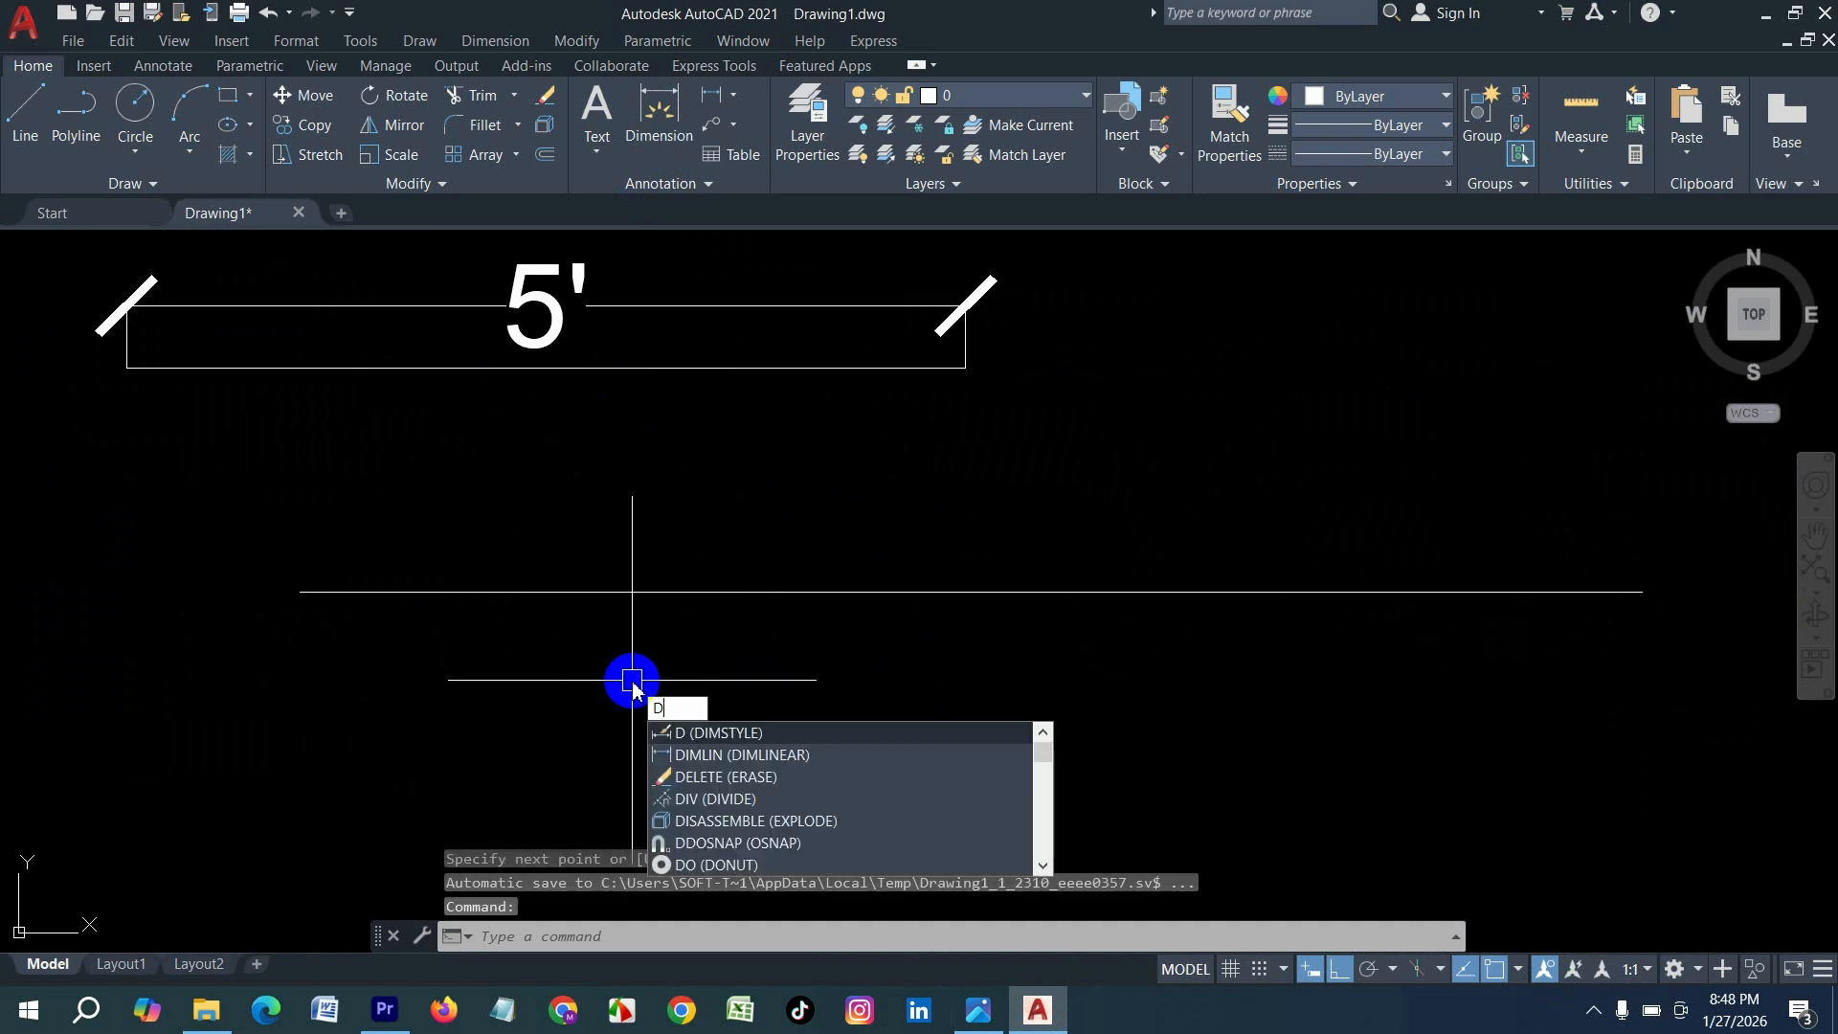
type("LI")
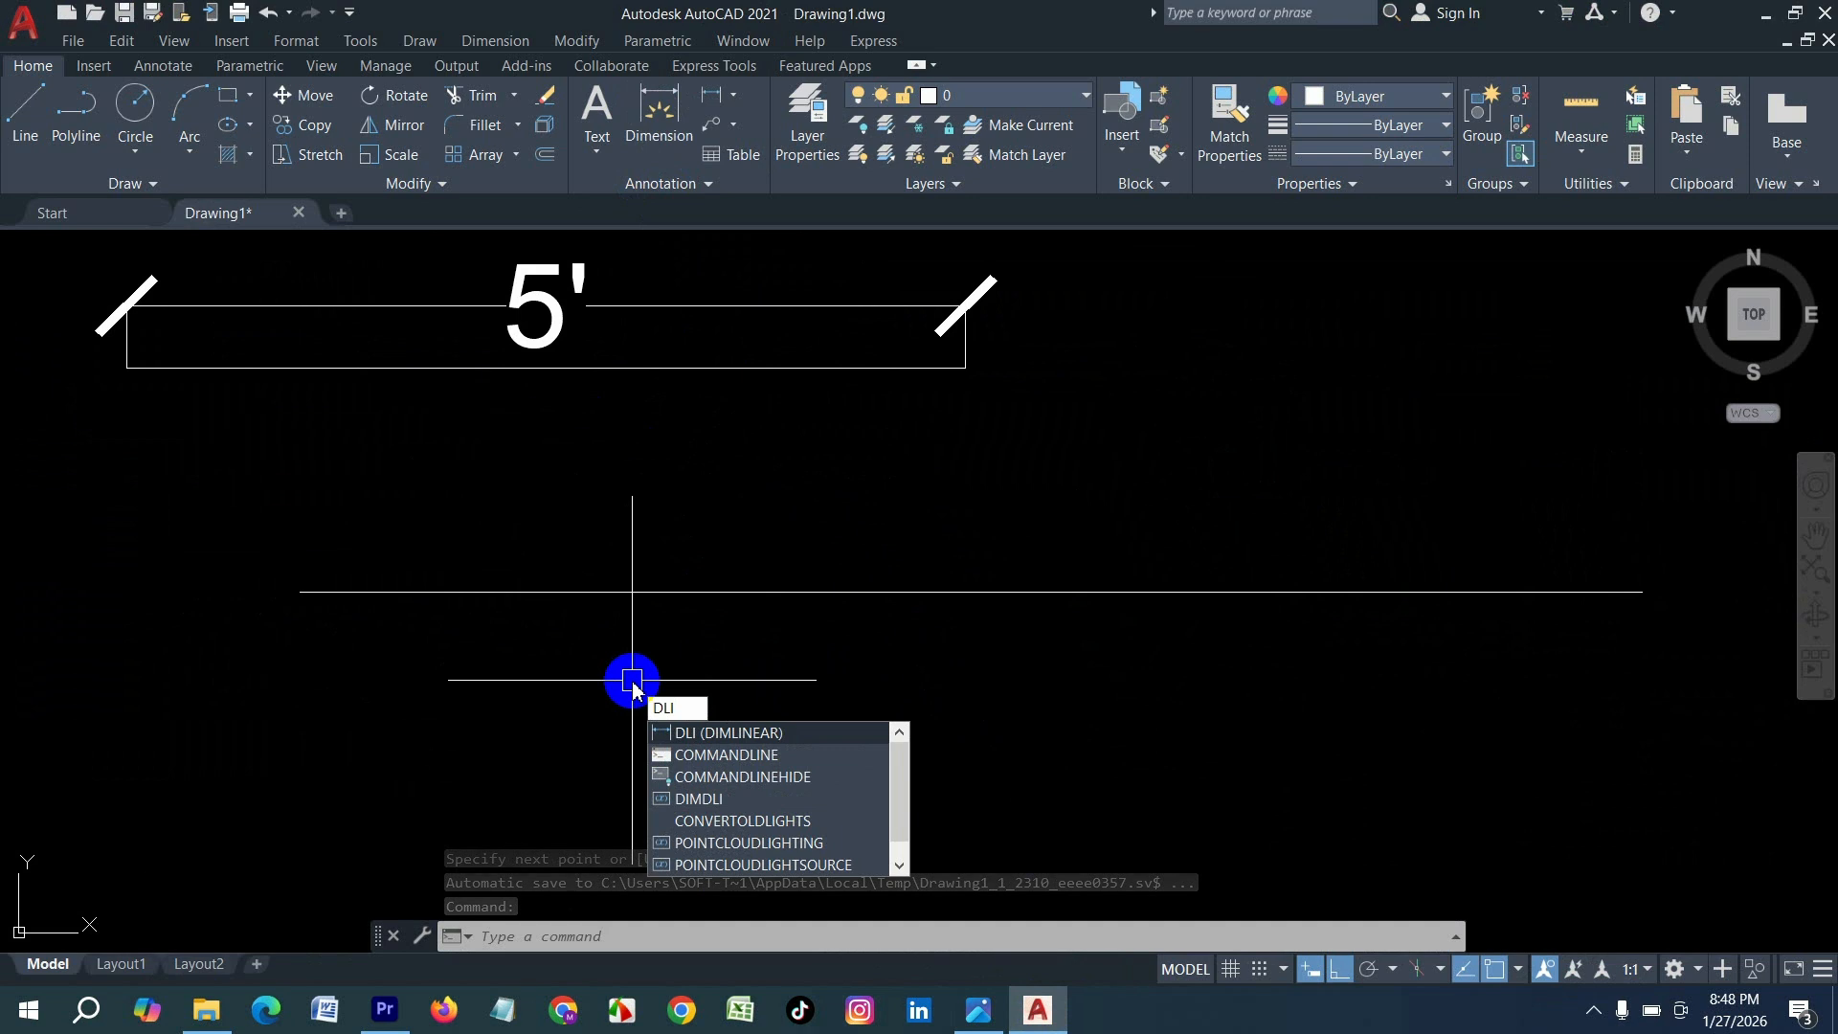
key("Return")
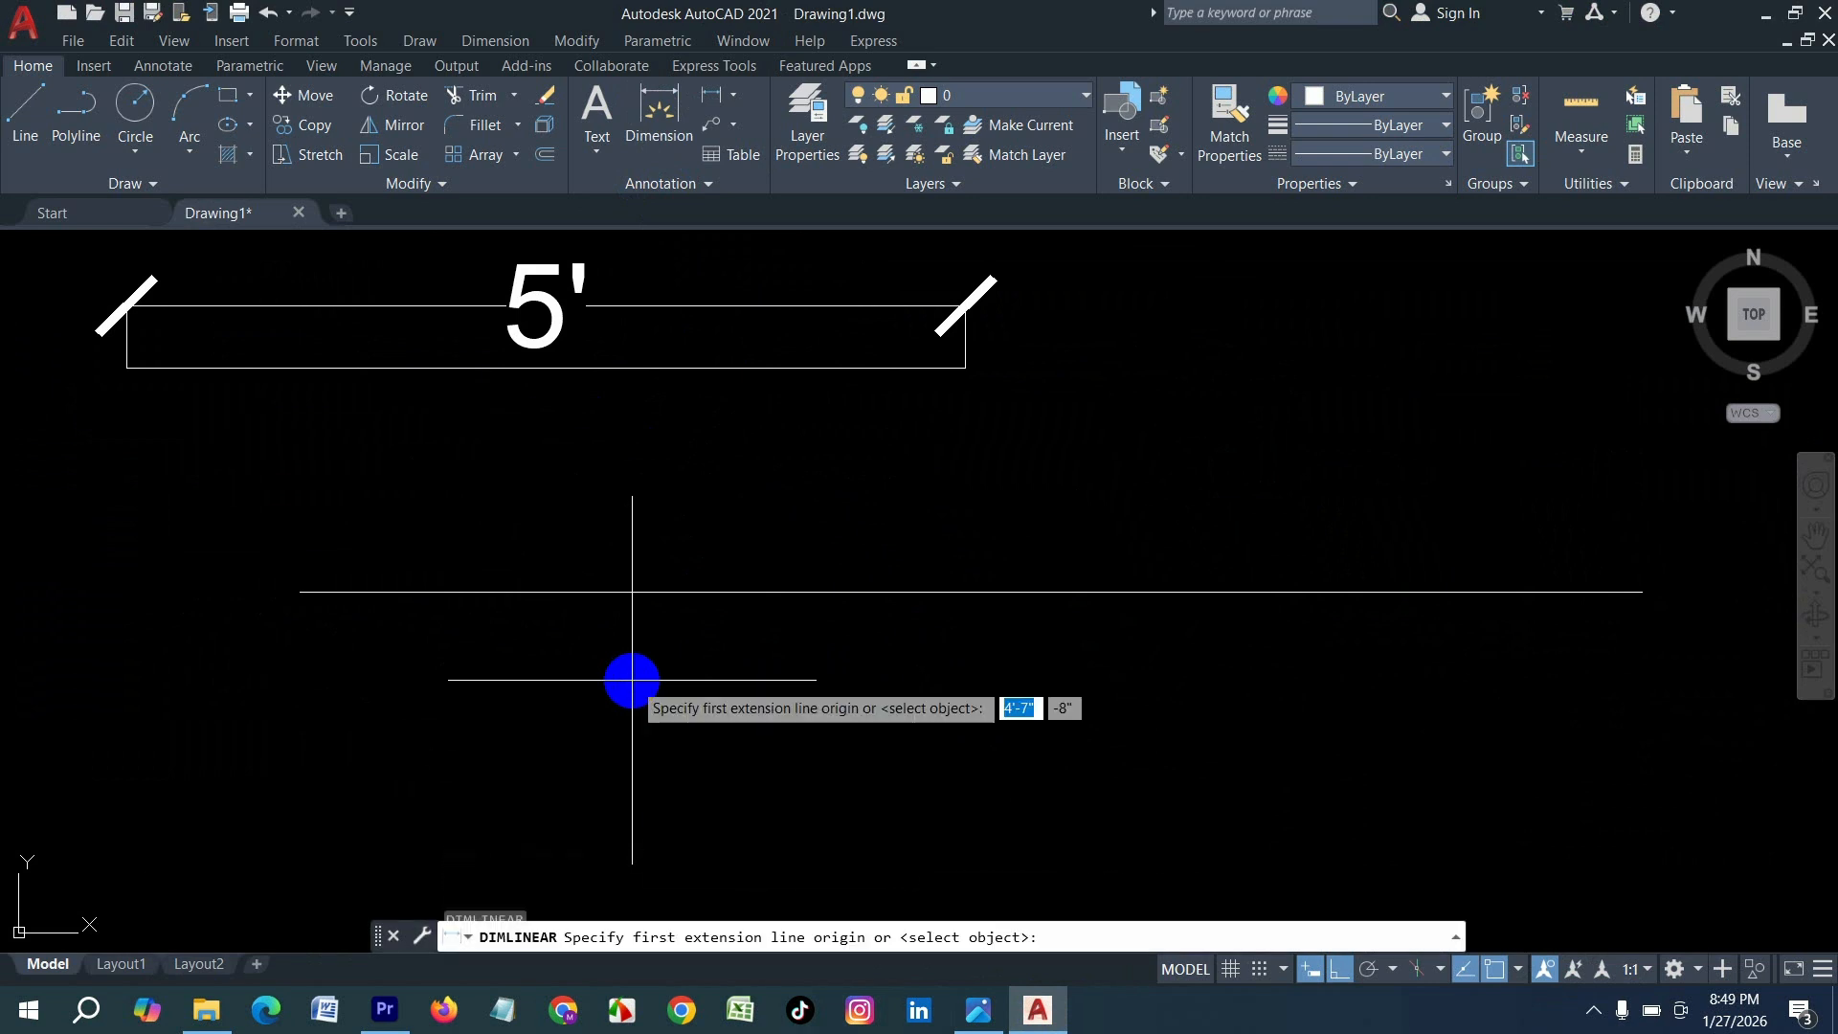
left_click(306, 595)
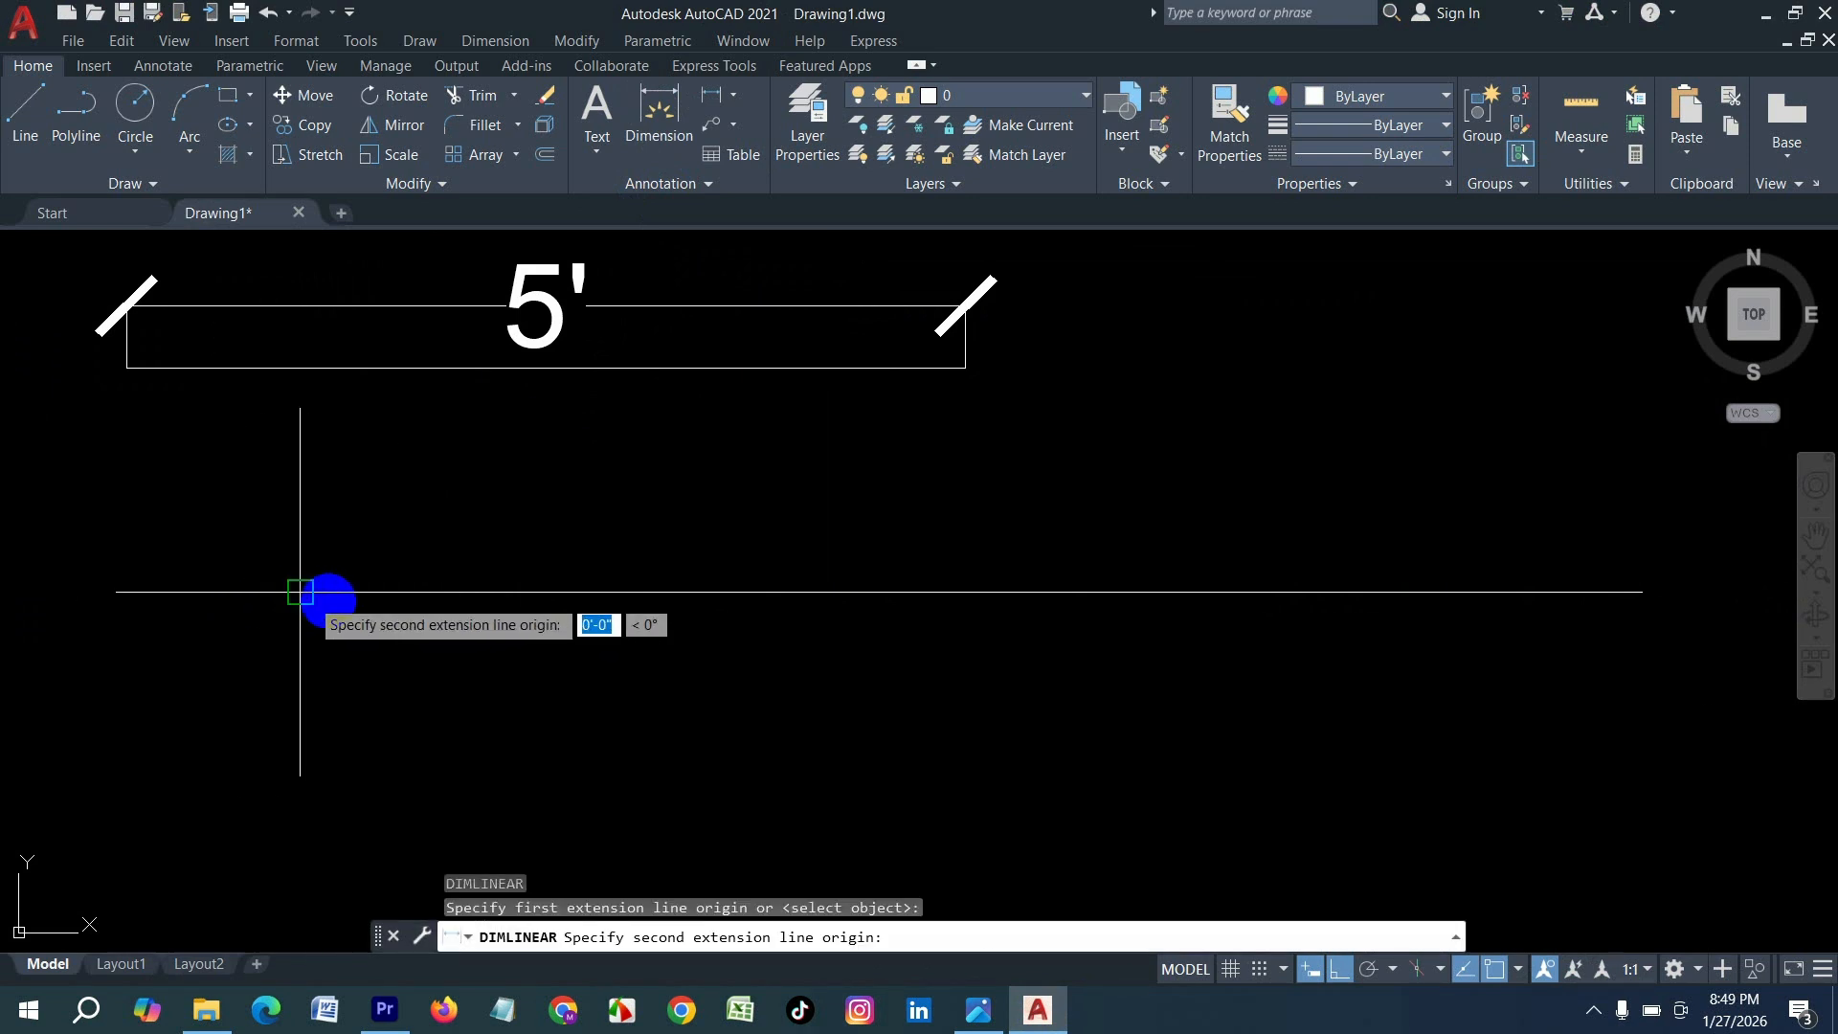
left_click(1642, 592)
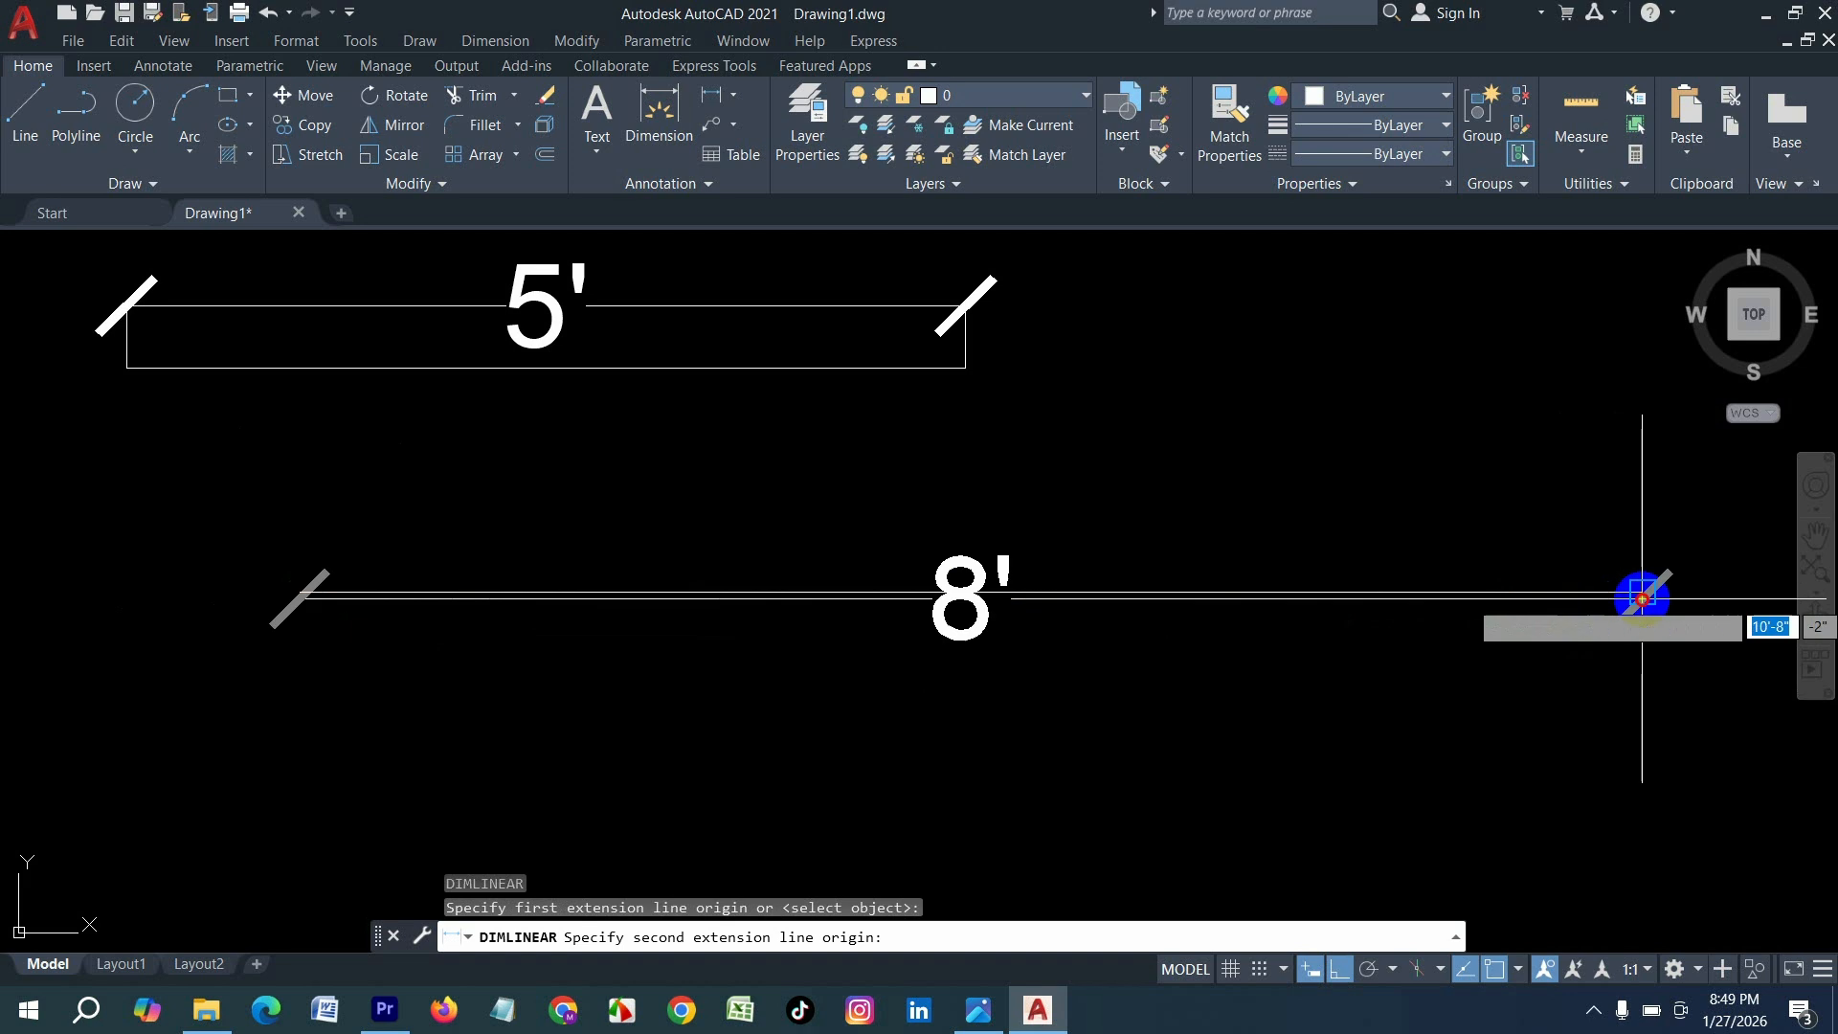
left_click(1583, 717)
scroll(407, 464, "down", 4)
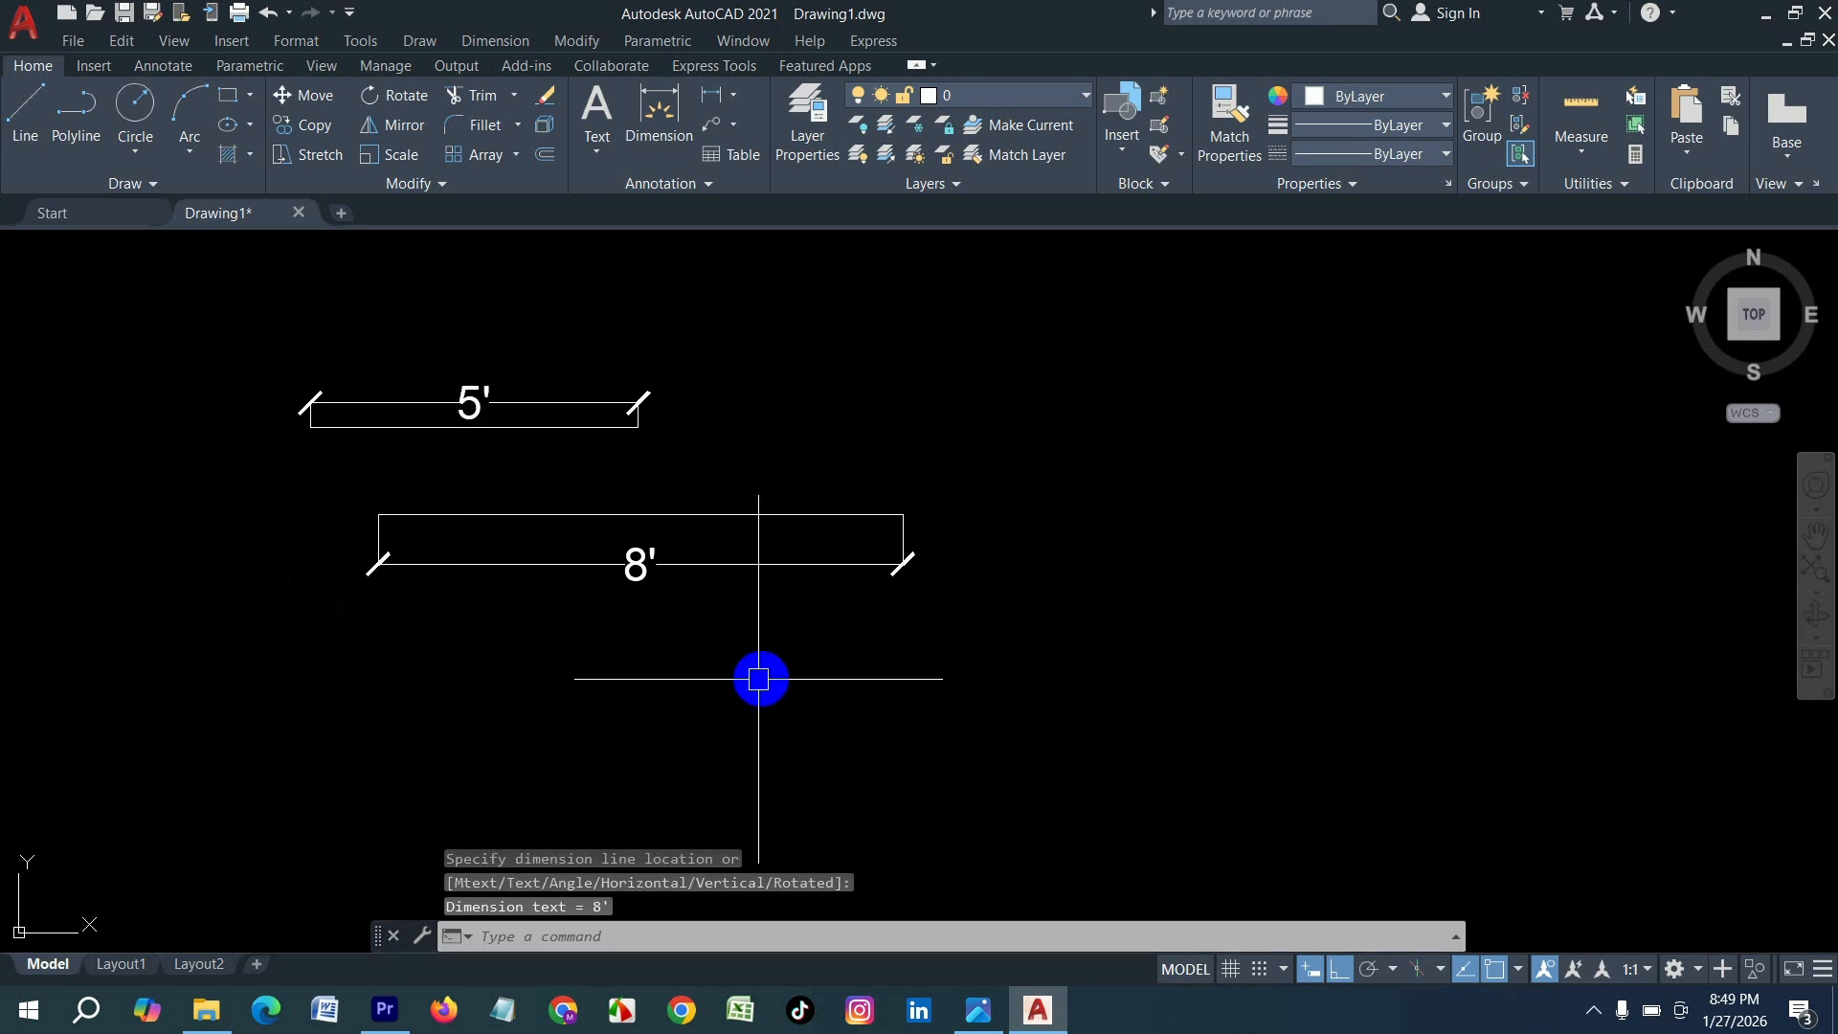
scroll(748, 716, "up", 2)
key("Escape")
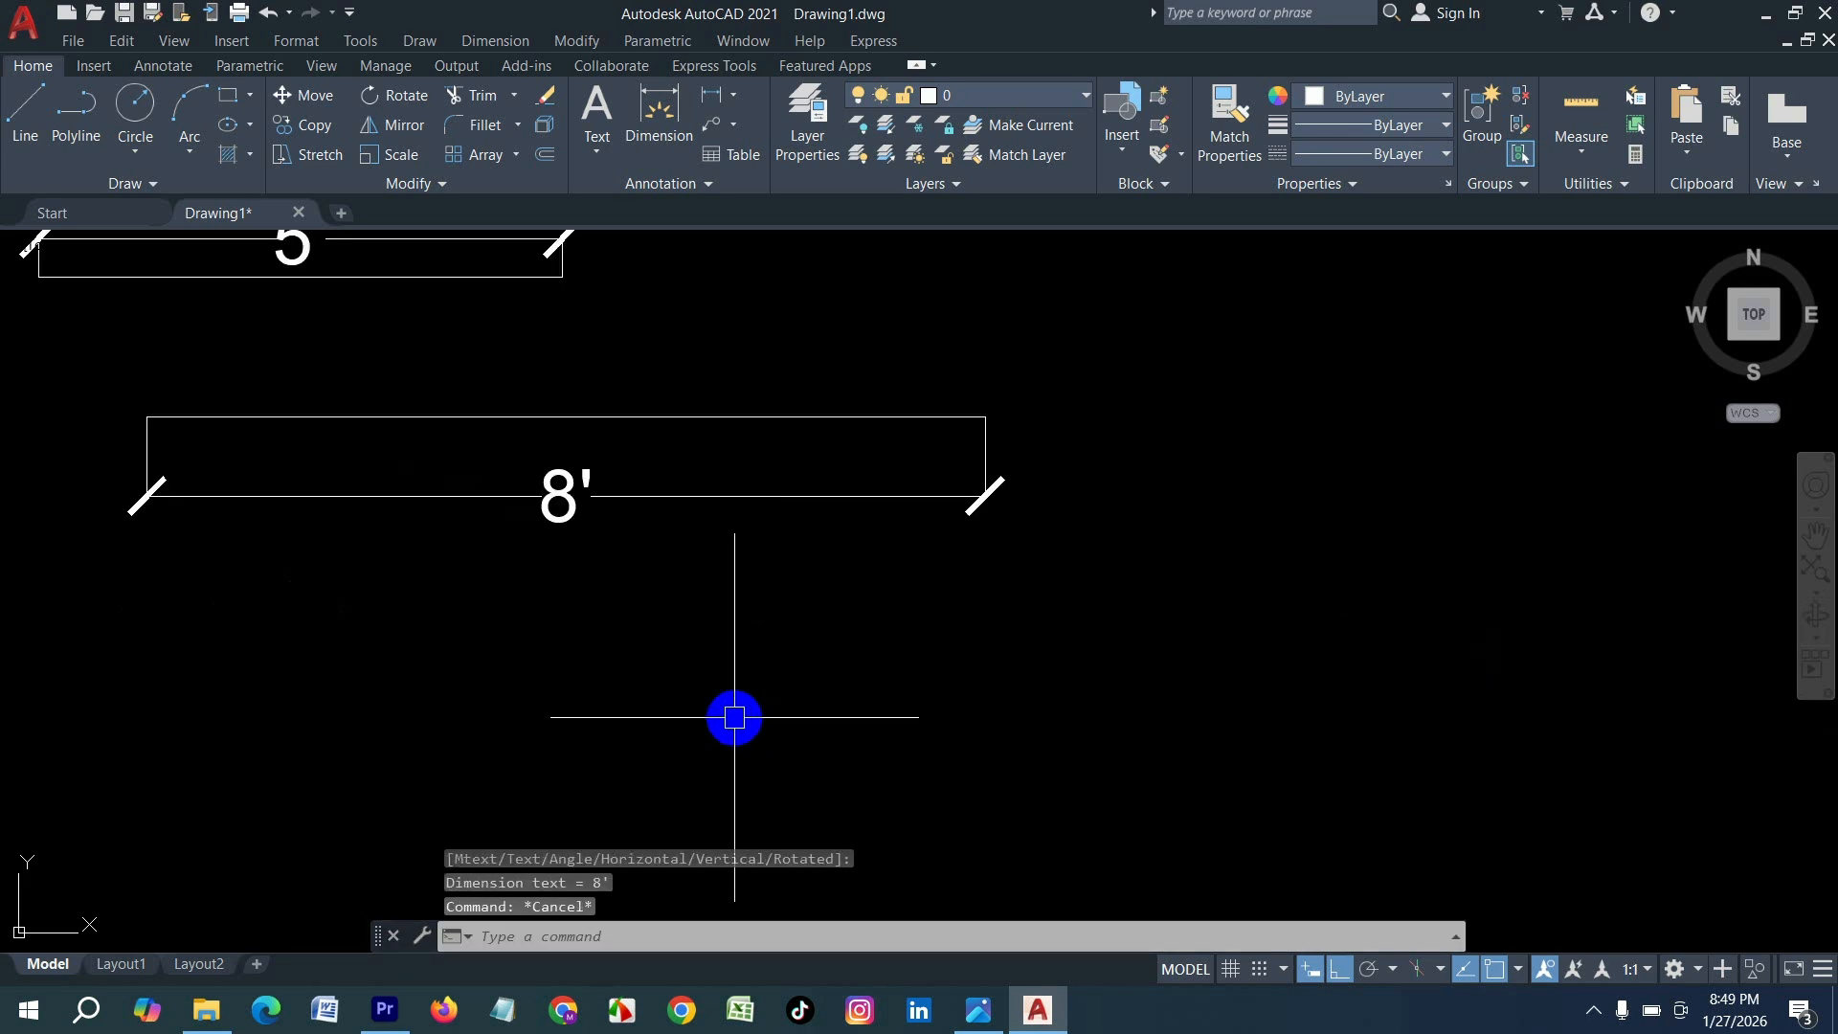
- Draw a horizontal 7' line in the empty area below the 8' dimension
type("l")
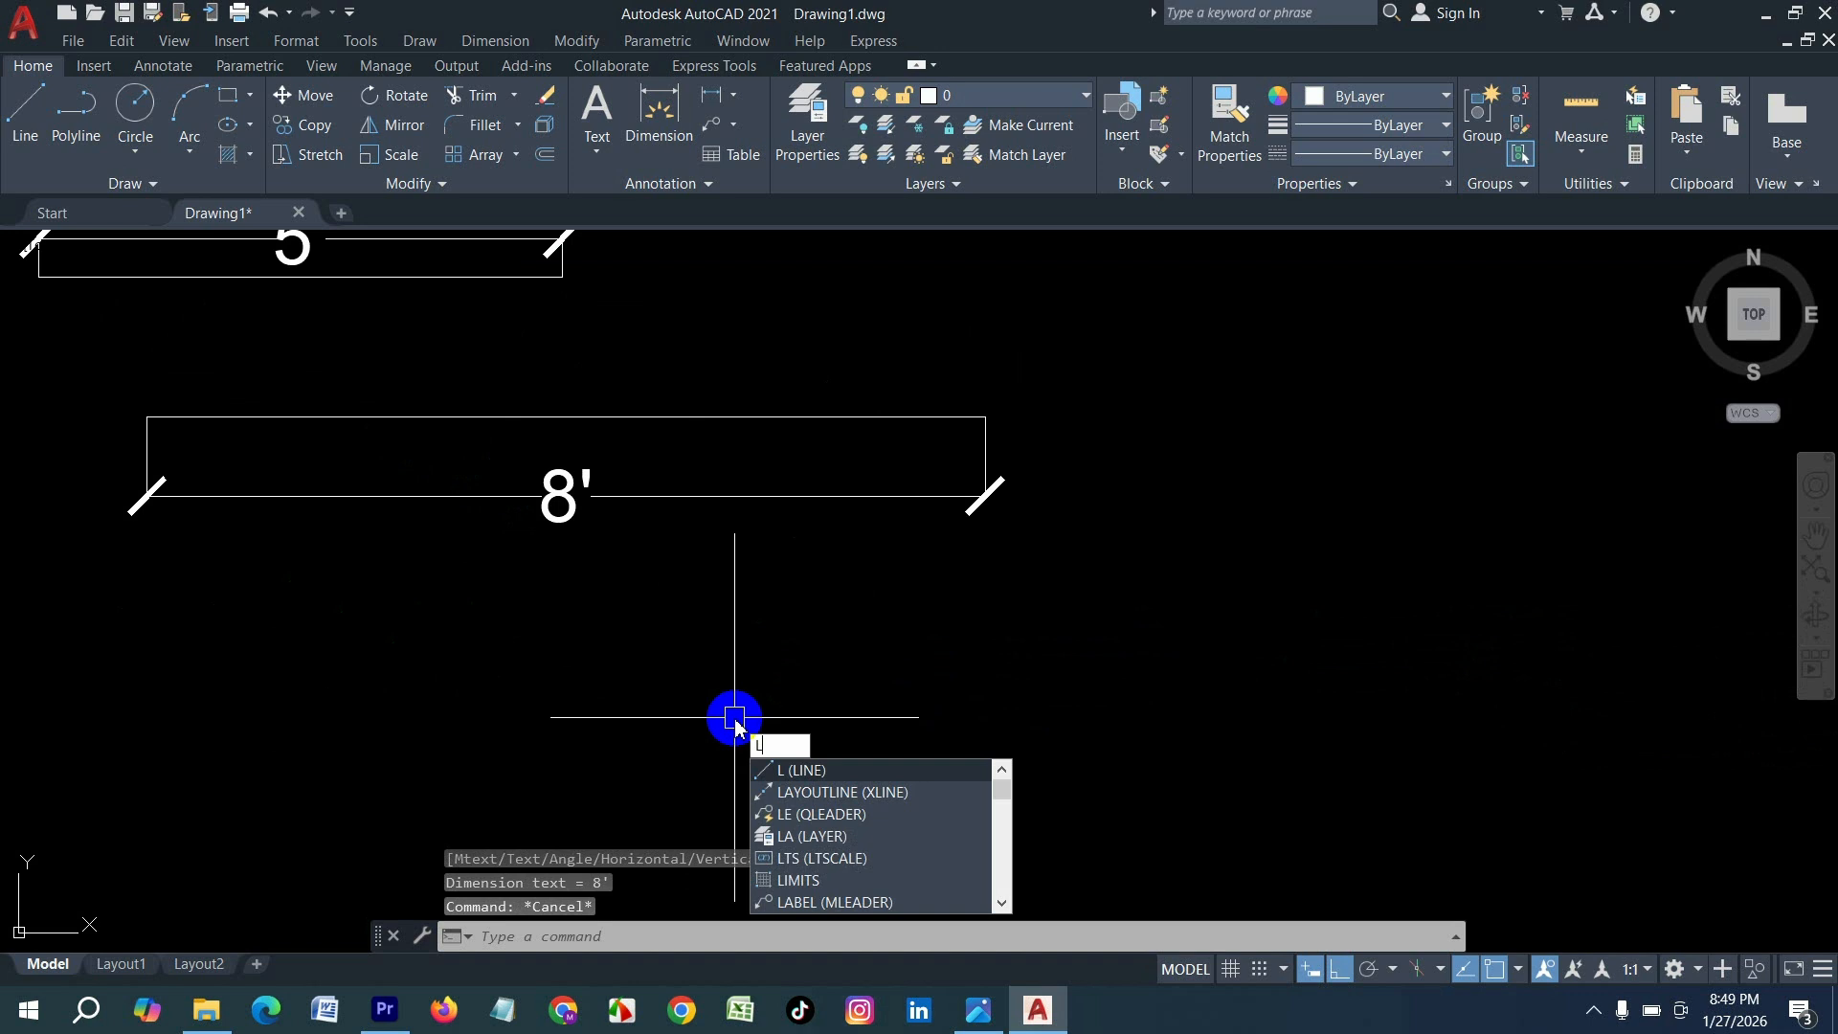
key("Return")
left_click(232, 754)
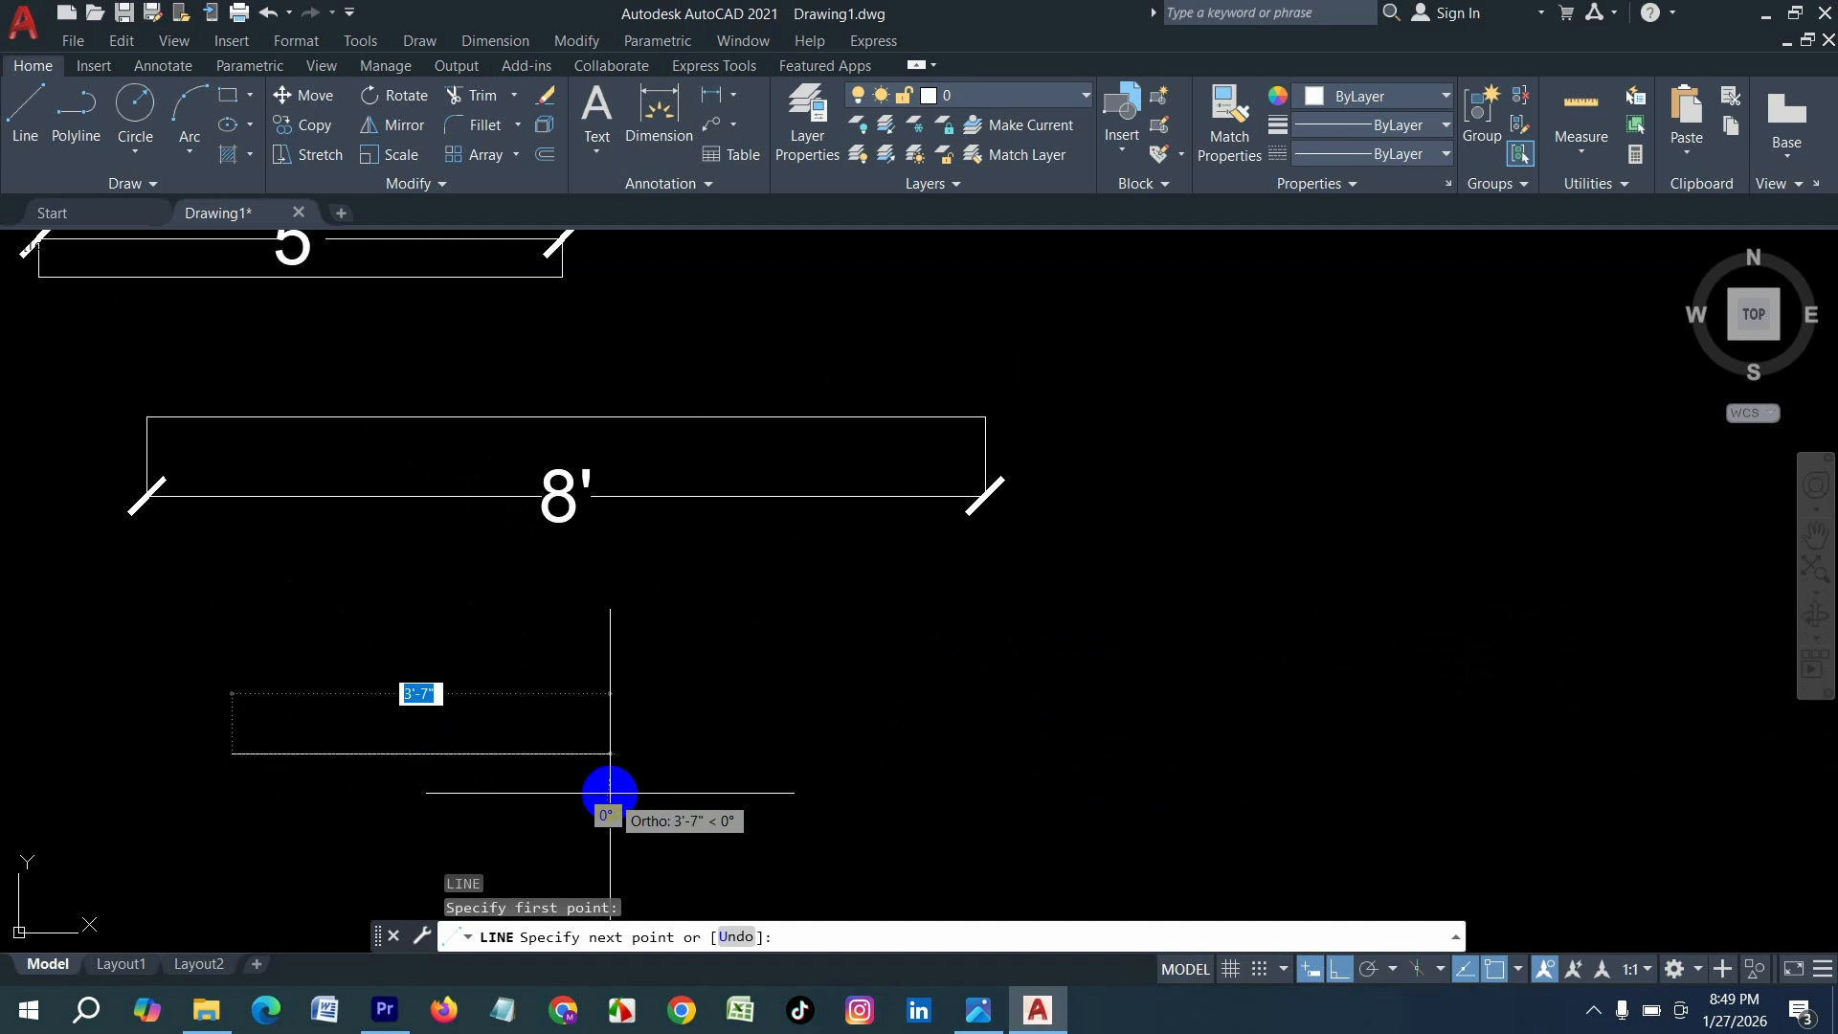
key("BackSpace")
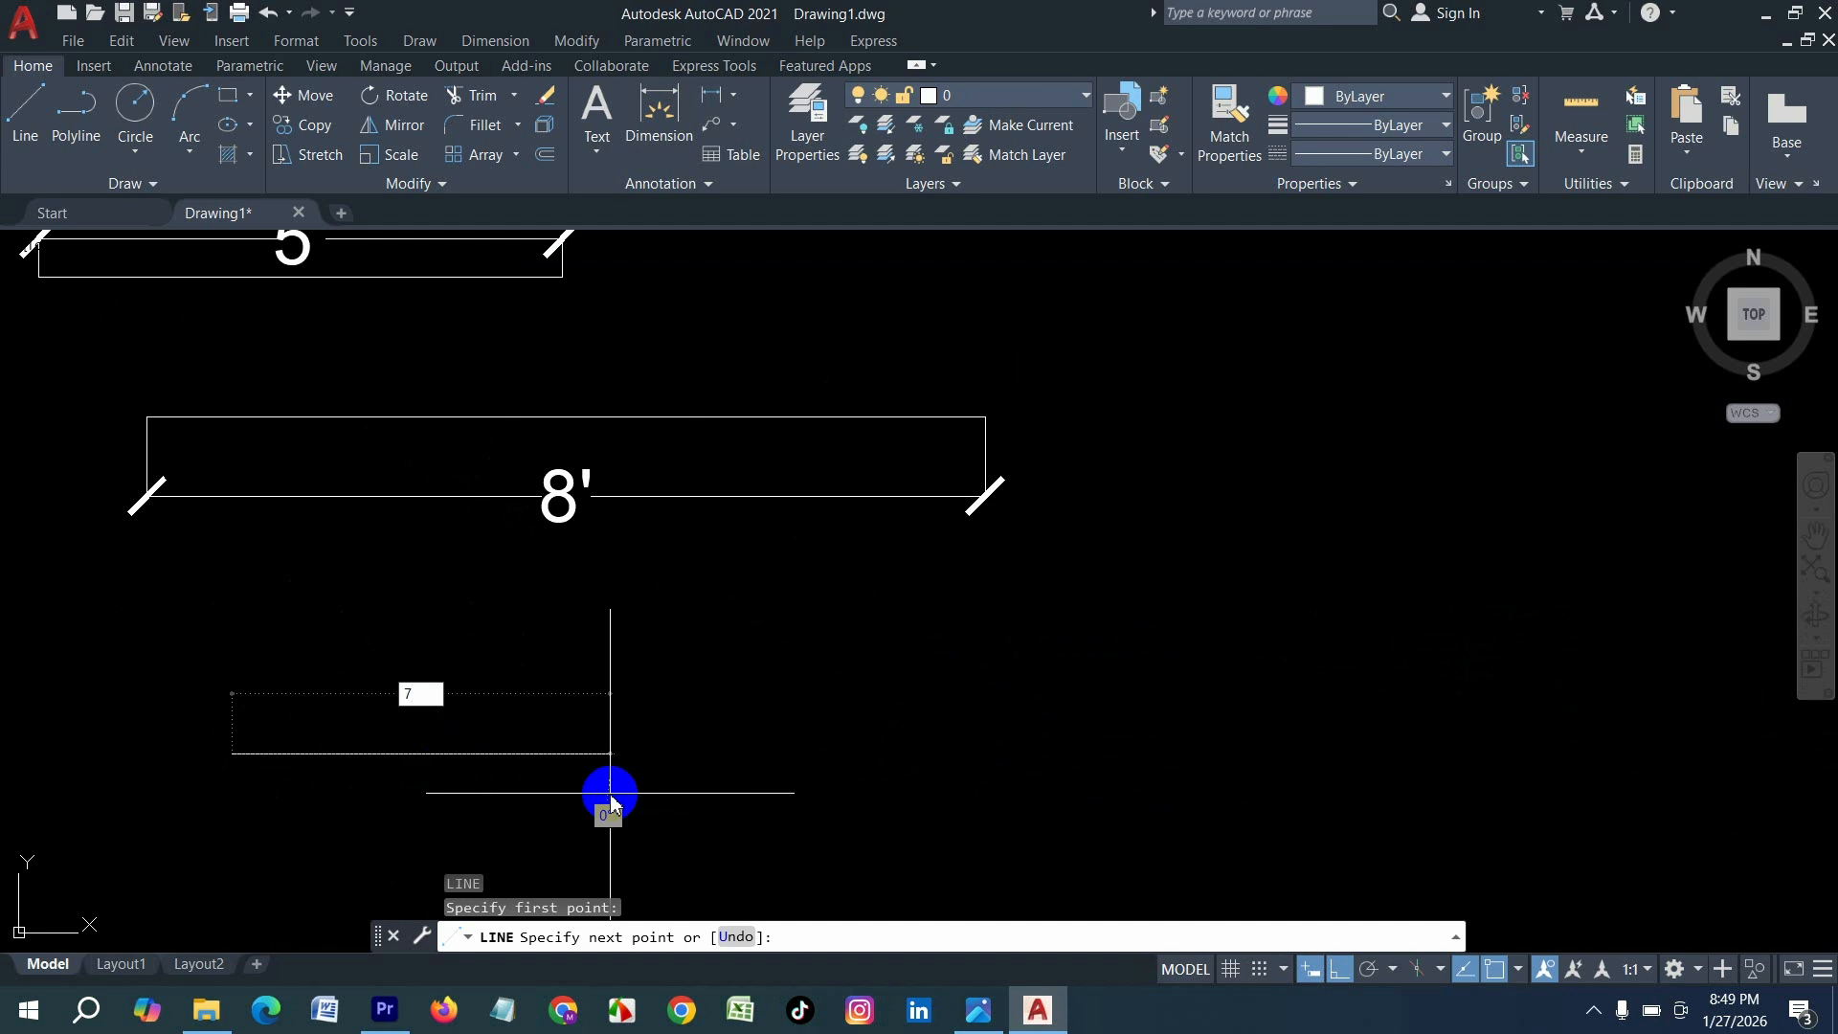
type("7'")
key("Return")
key("Return")
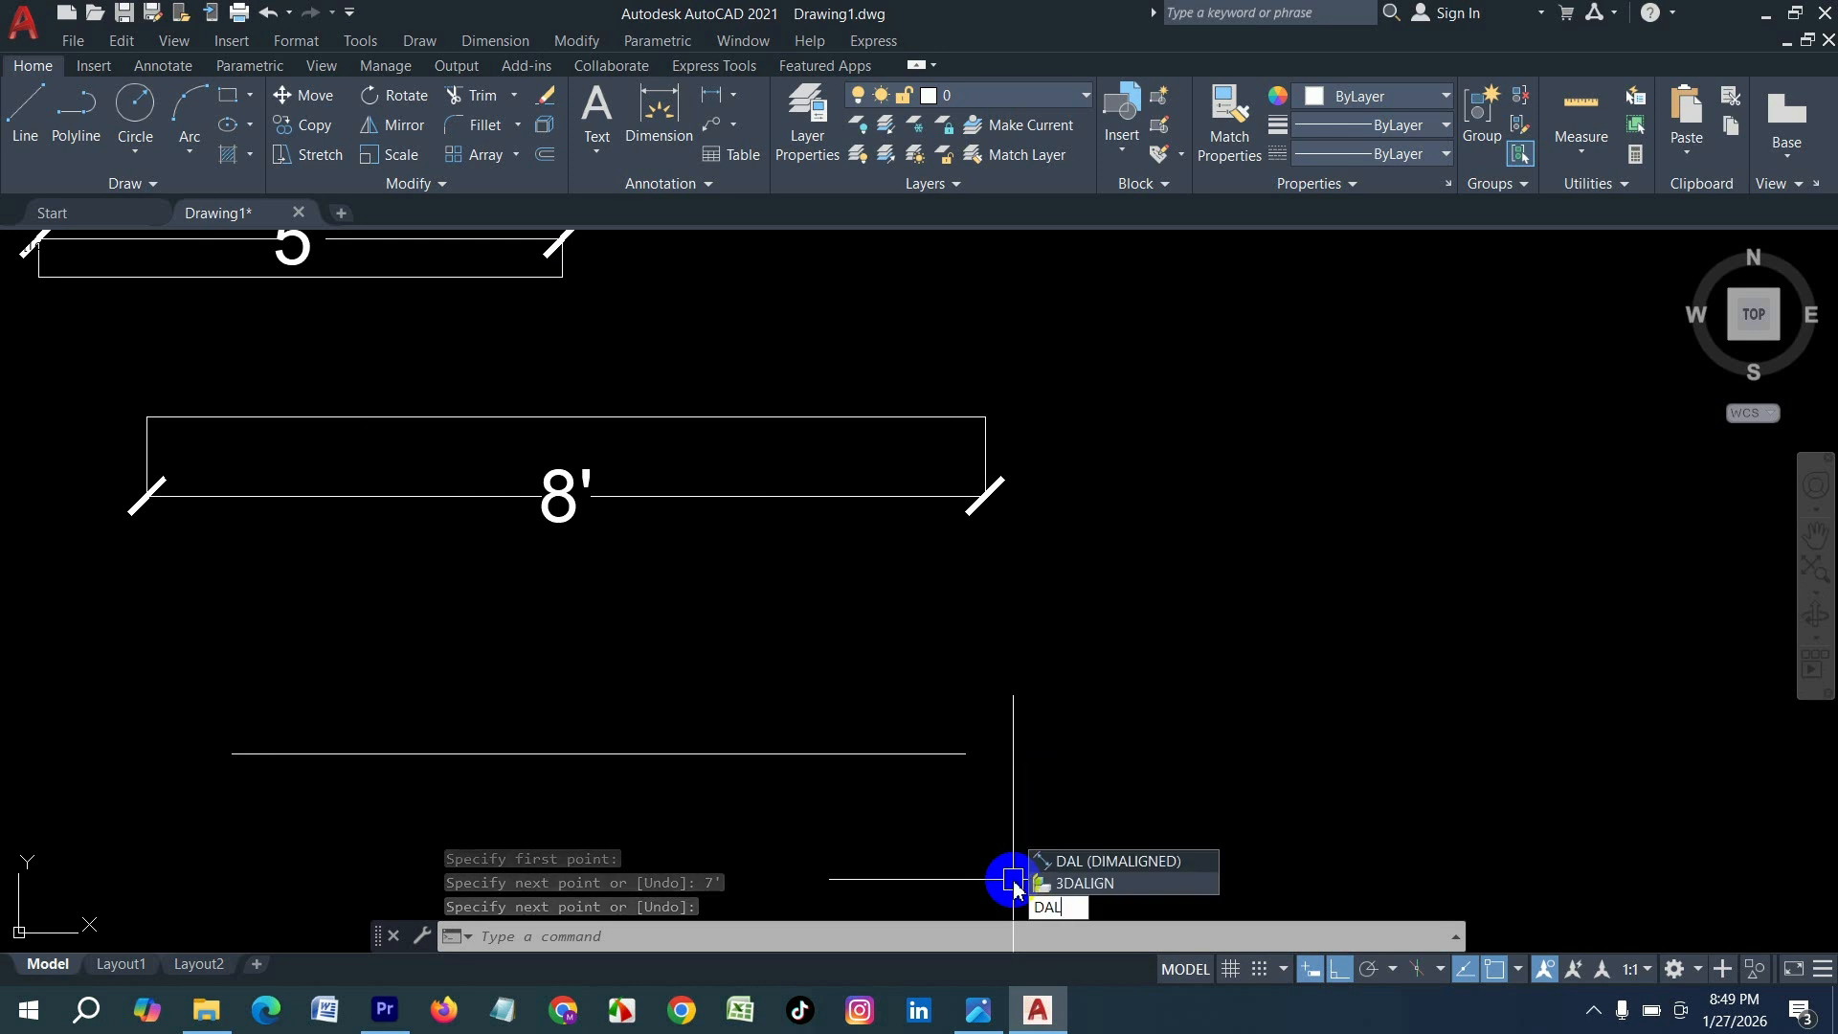
- Add an aligned dimension (DAL) between the endpoints of the lowest line and place it below that line
key("Return")
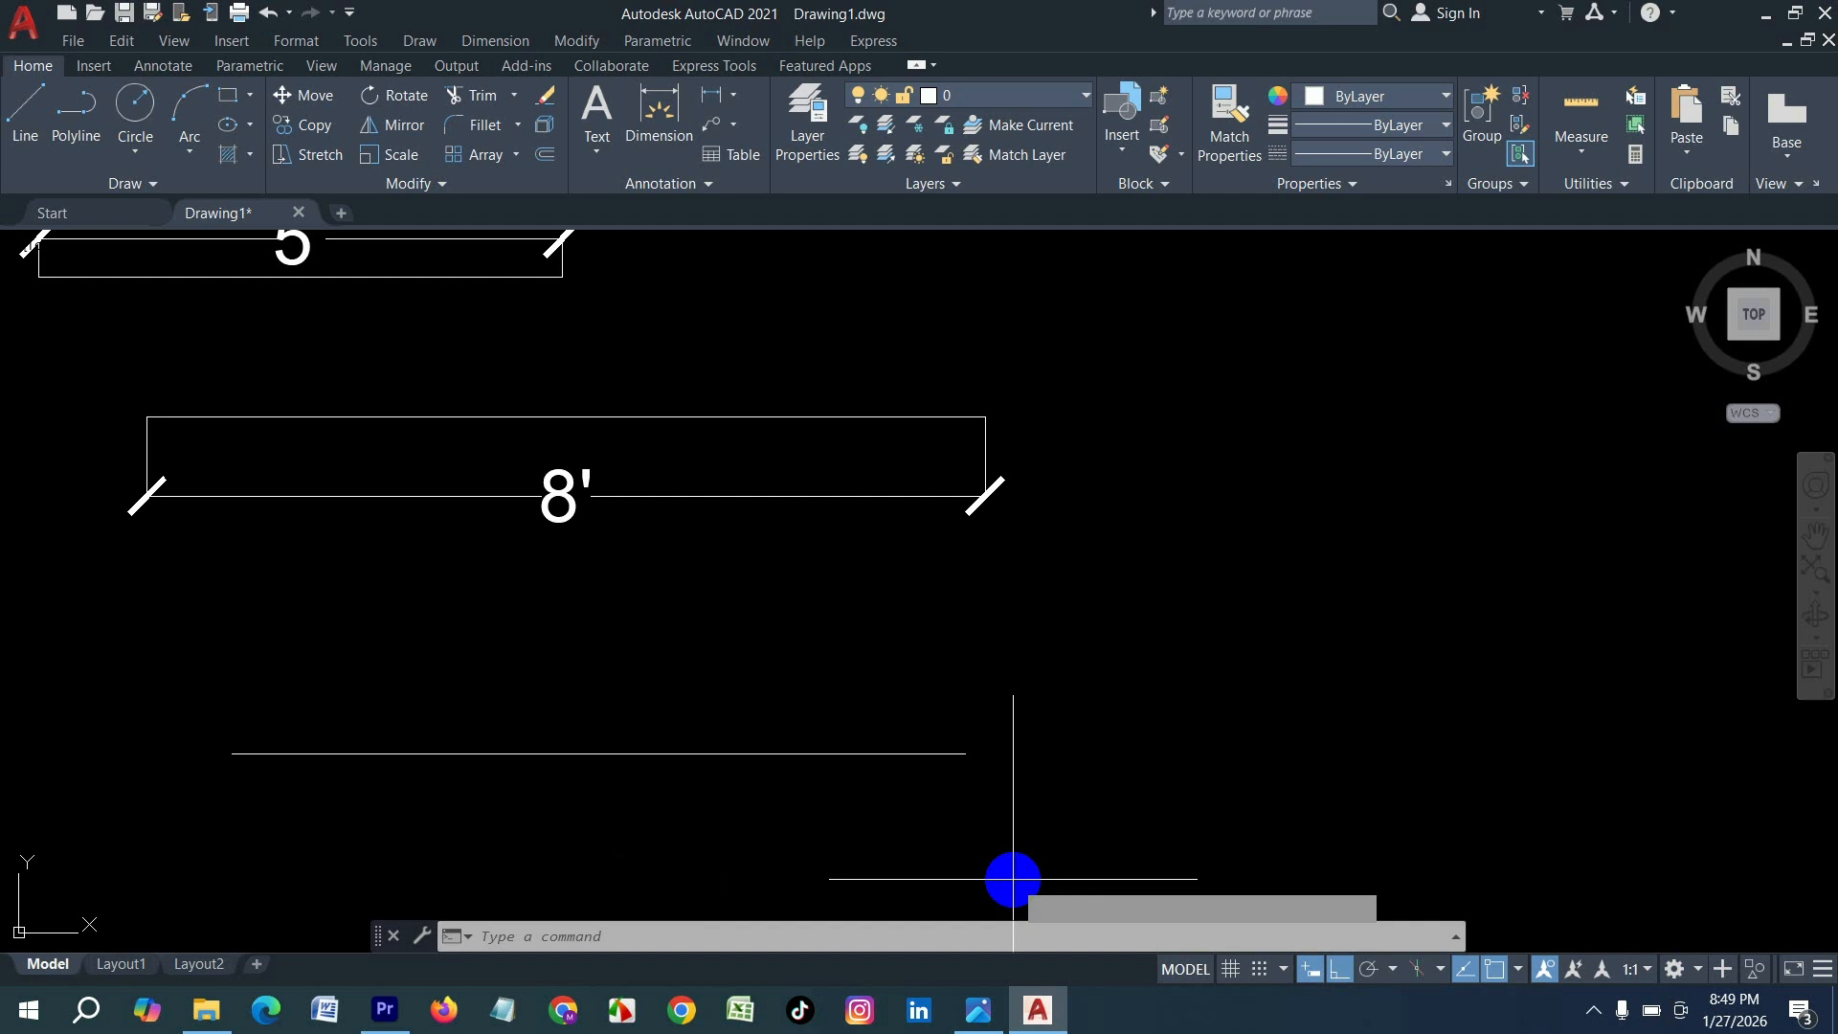
left_click(231, 755)
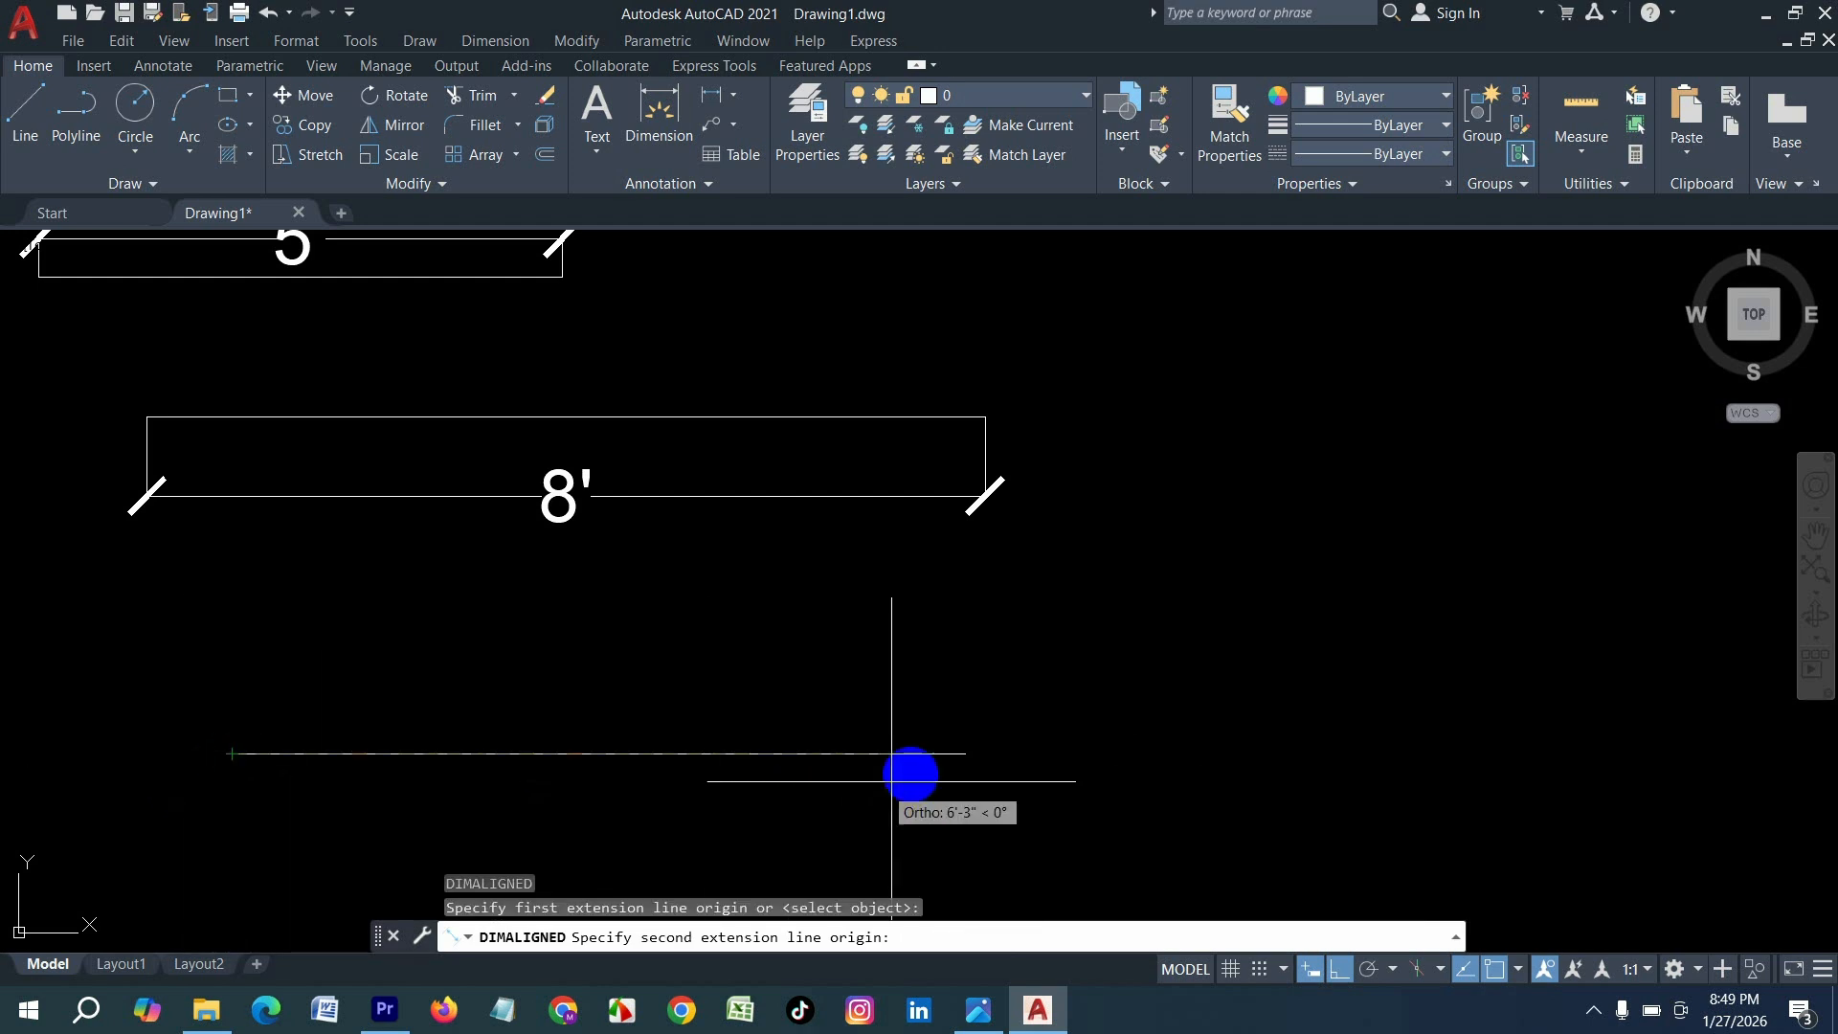
left_click(965, 754)
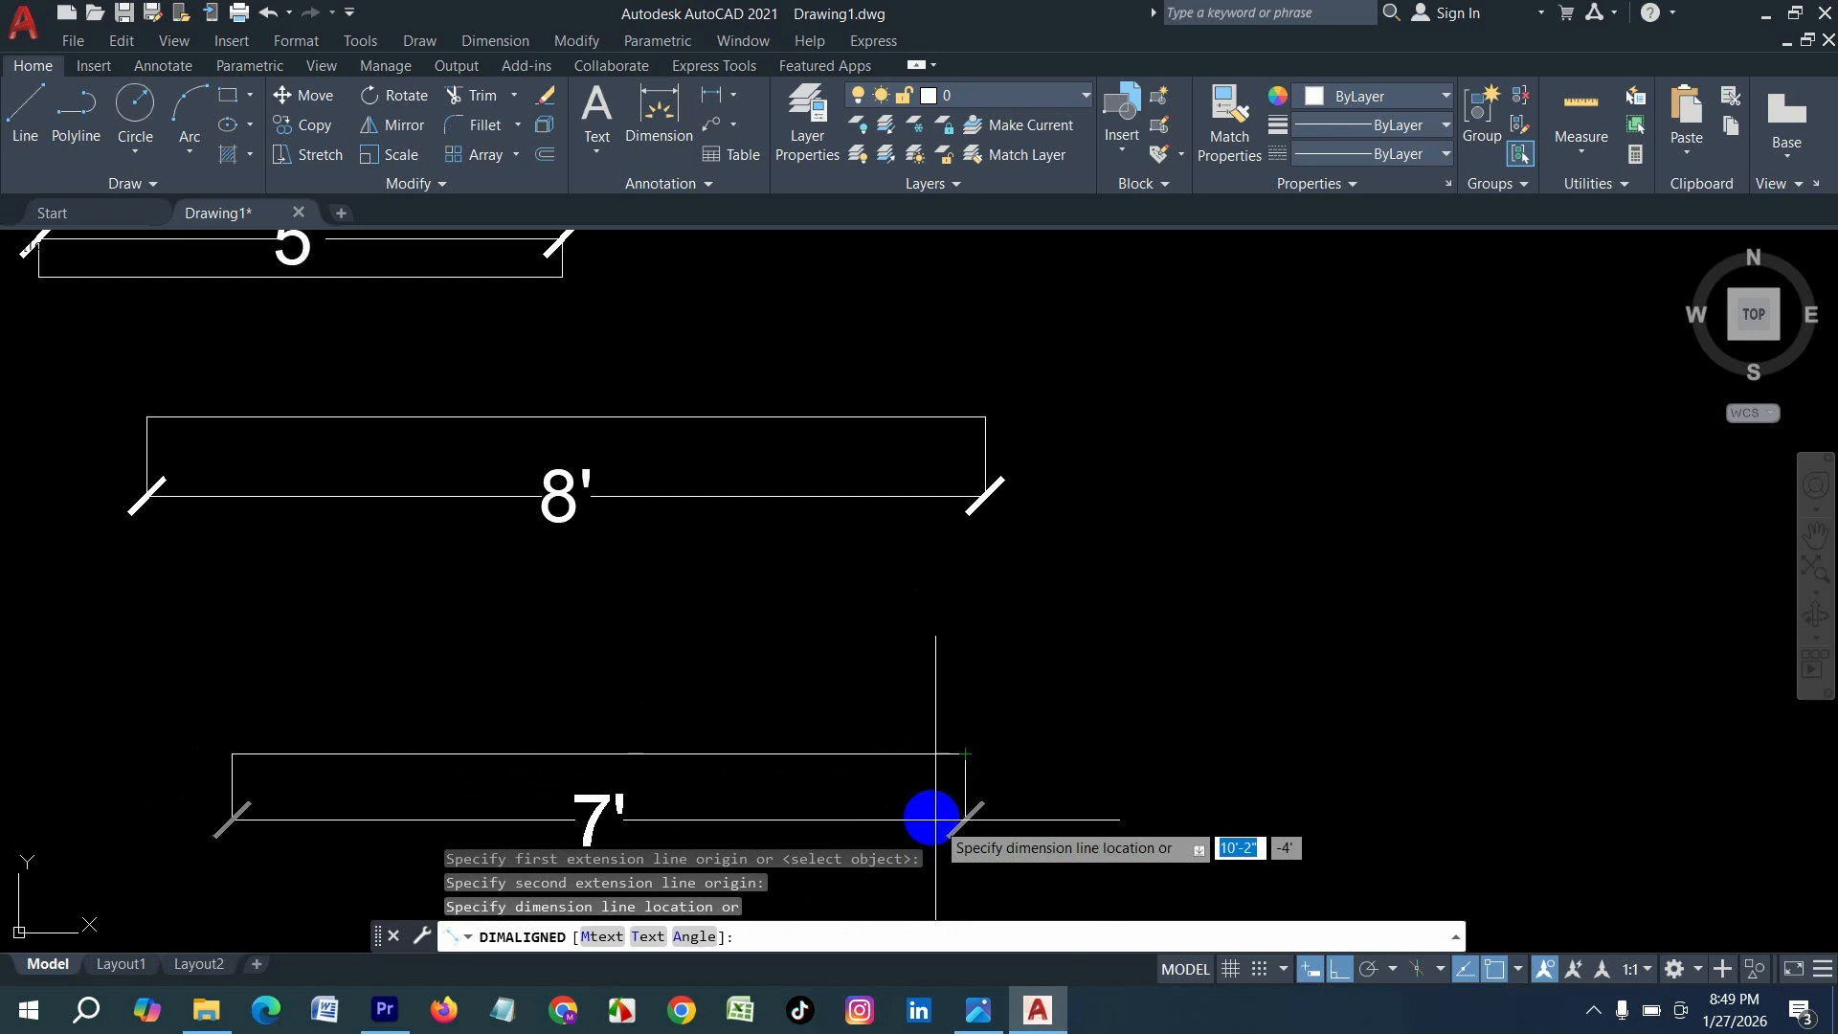
left_click(926, 813)
scroll(163, 450, "down", 4)
scroll(546, 479, "up", 2)
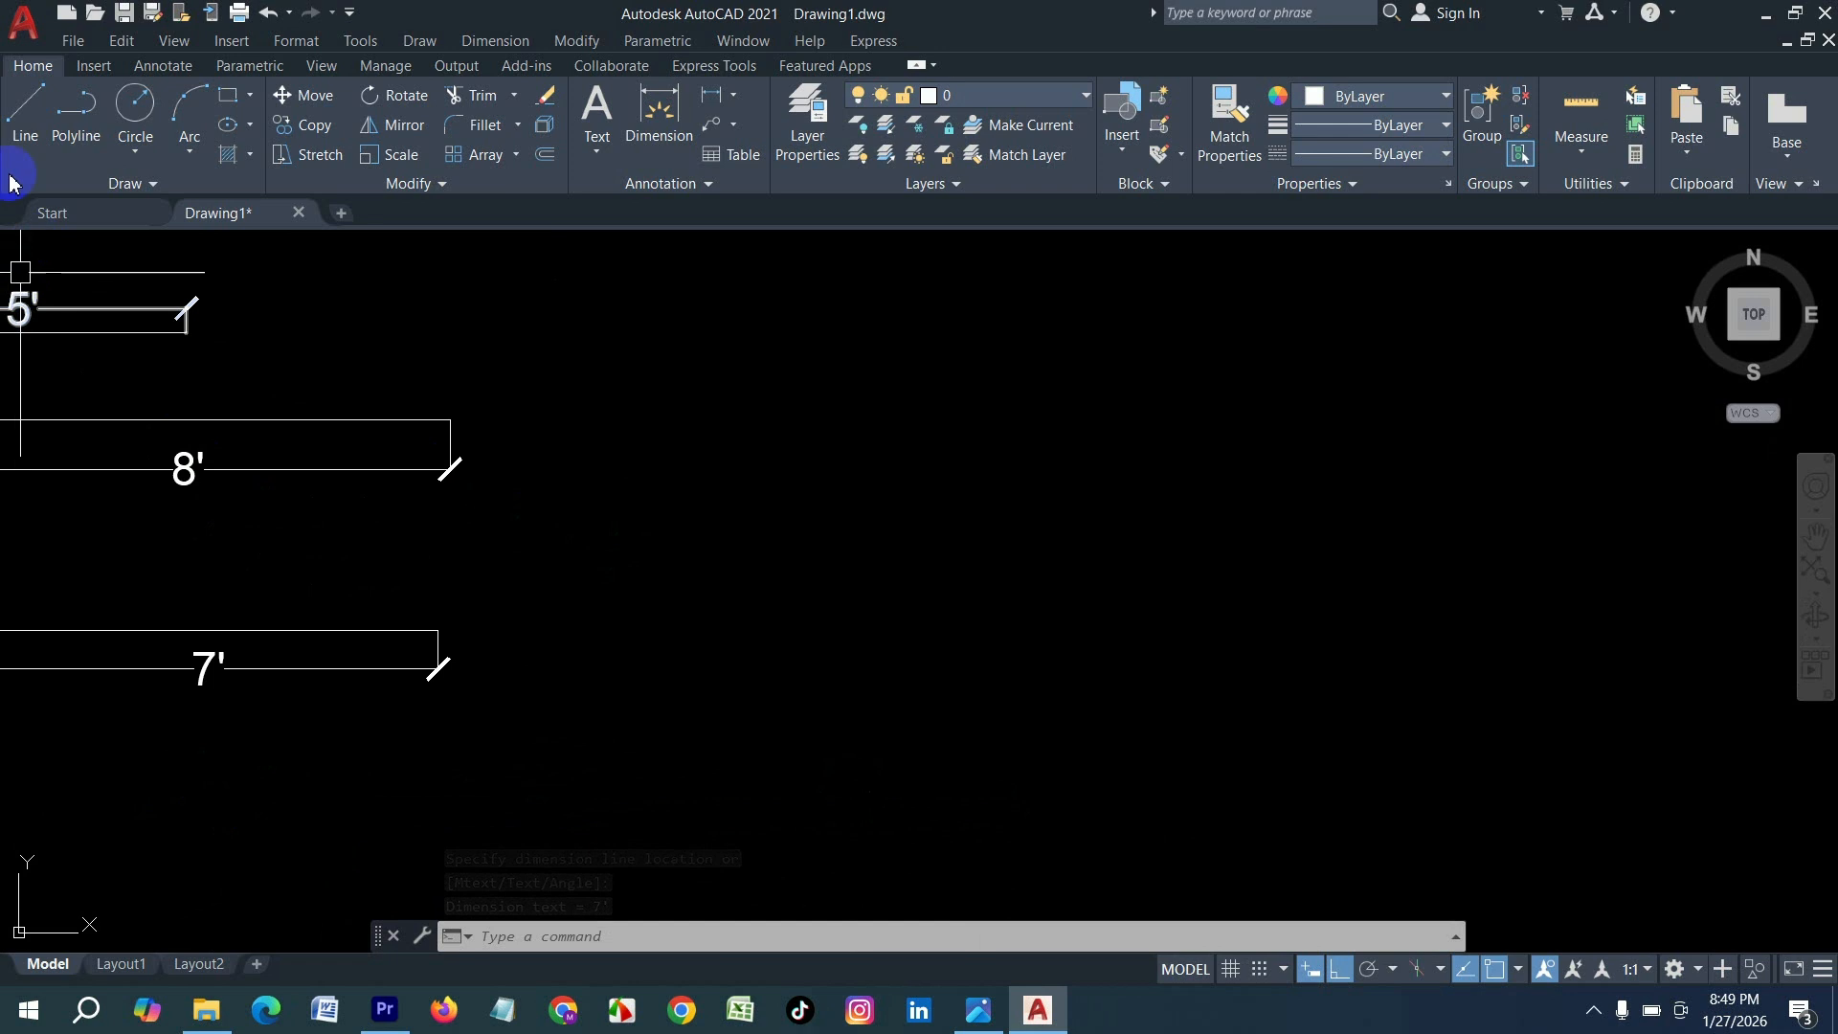
- Draw a horizontal line with a length of 60 in the empty area to the right of the dimensioned lines
left_click(23, 122)
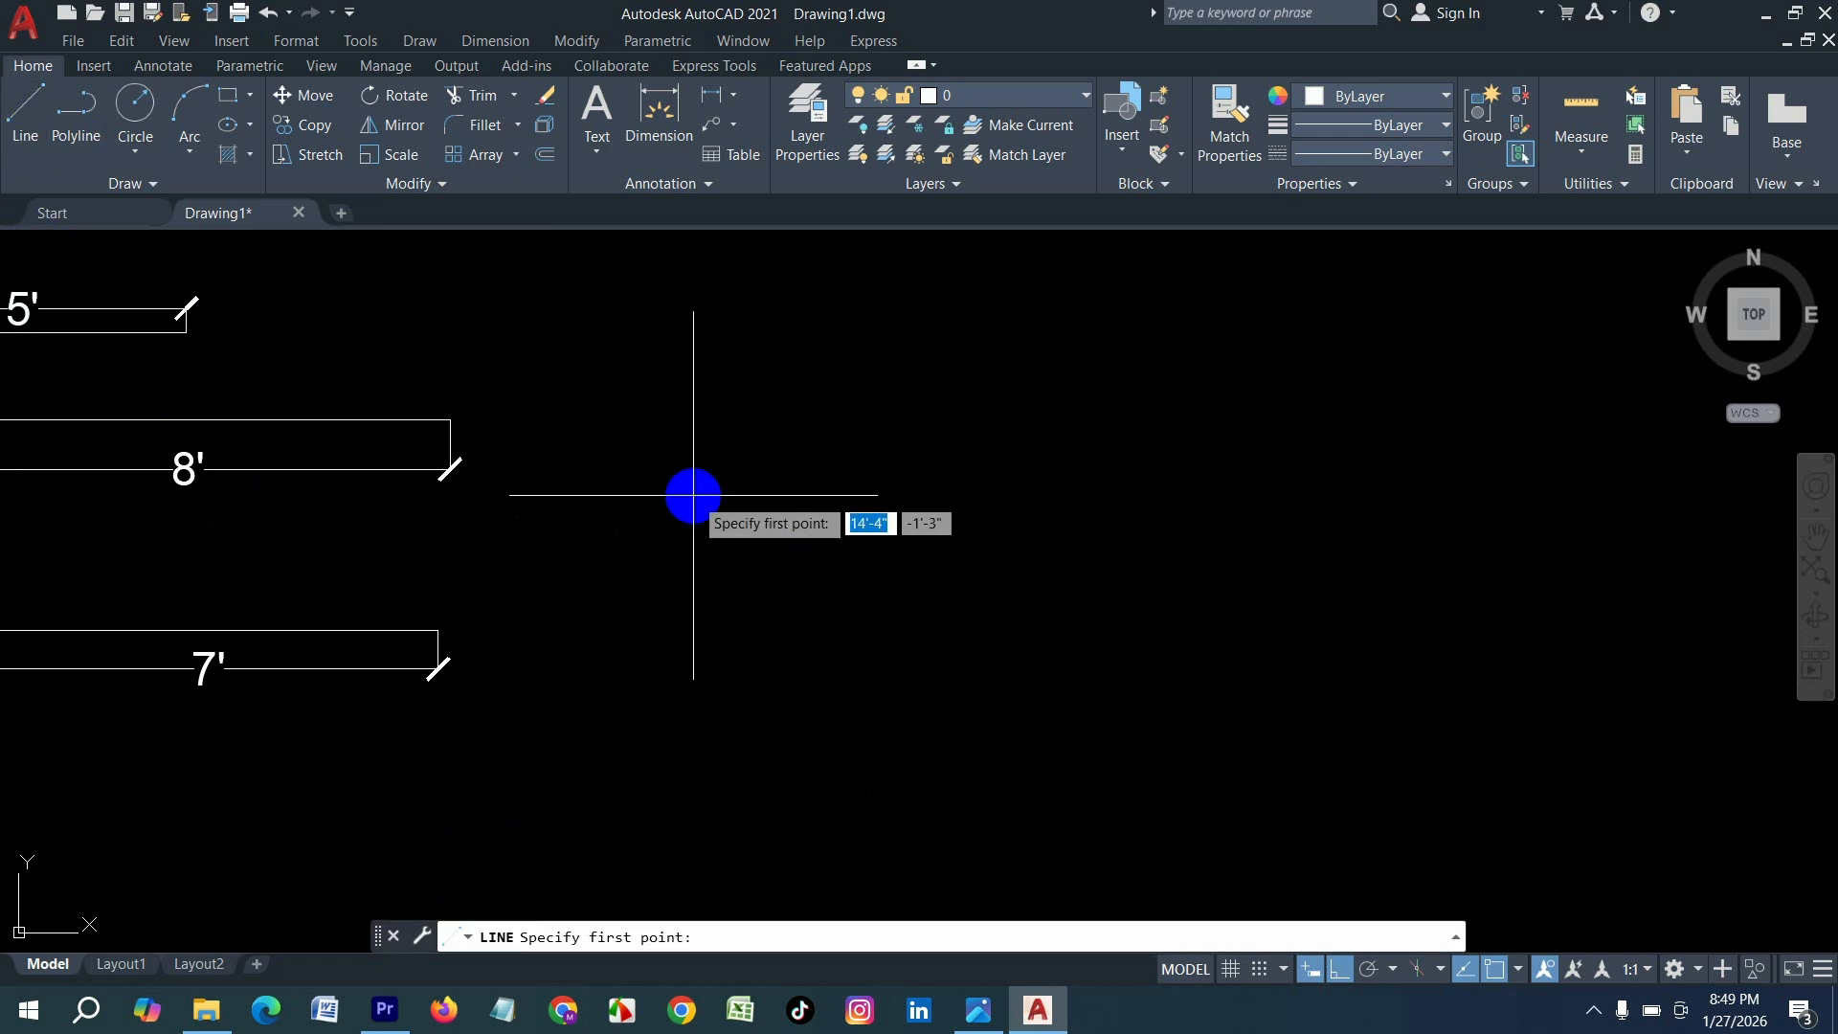
left_click(693, 495)
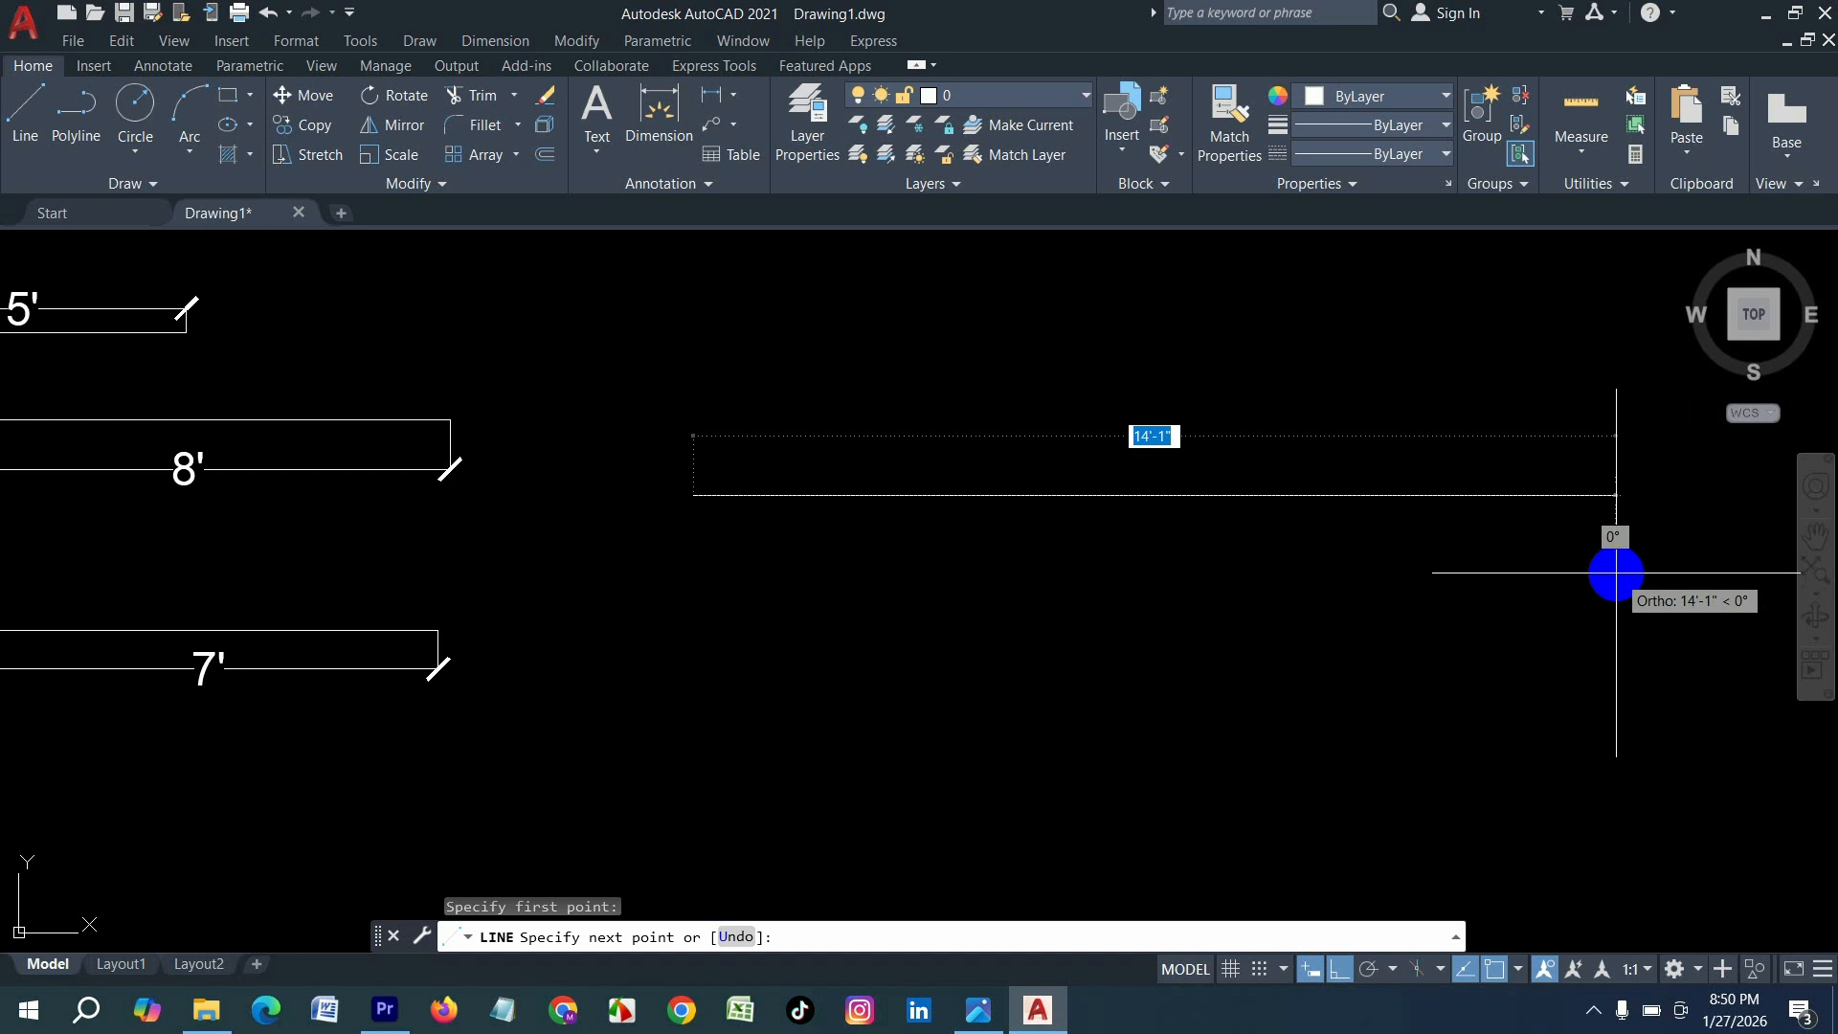
type("60")
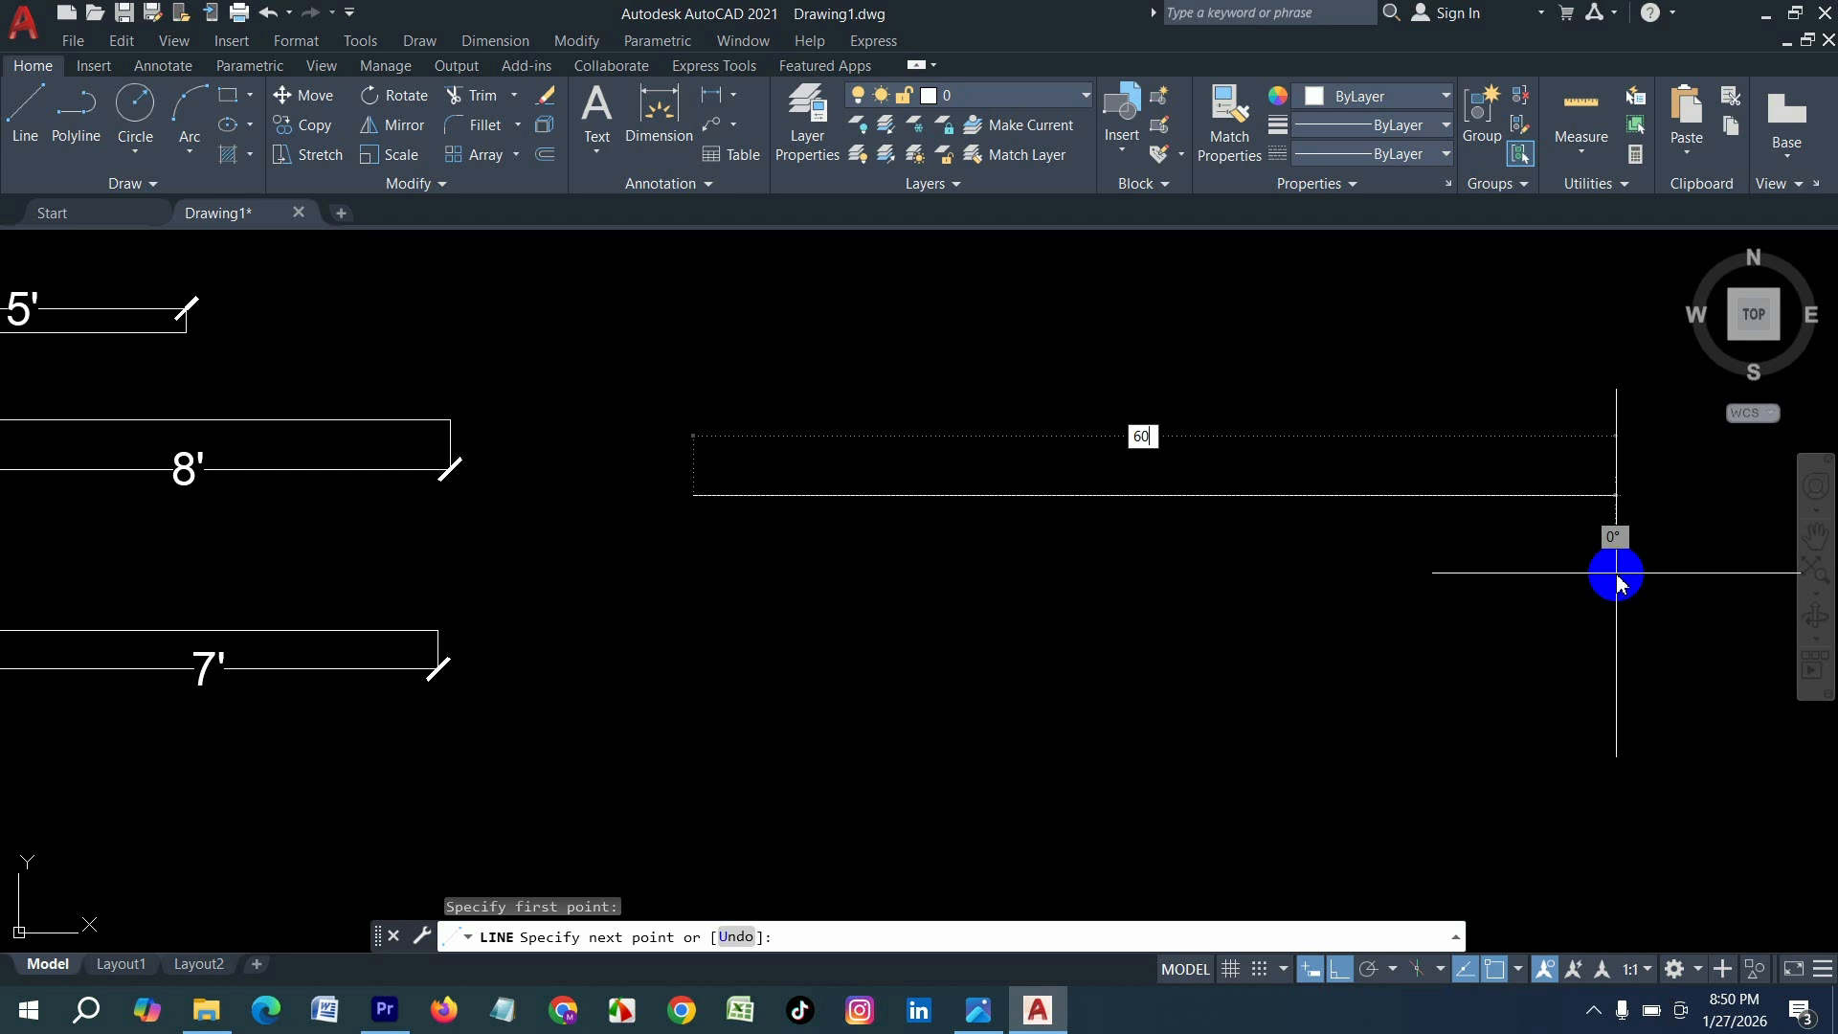
key("Return")
key("Return")
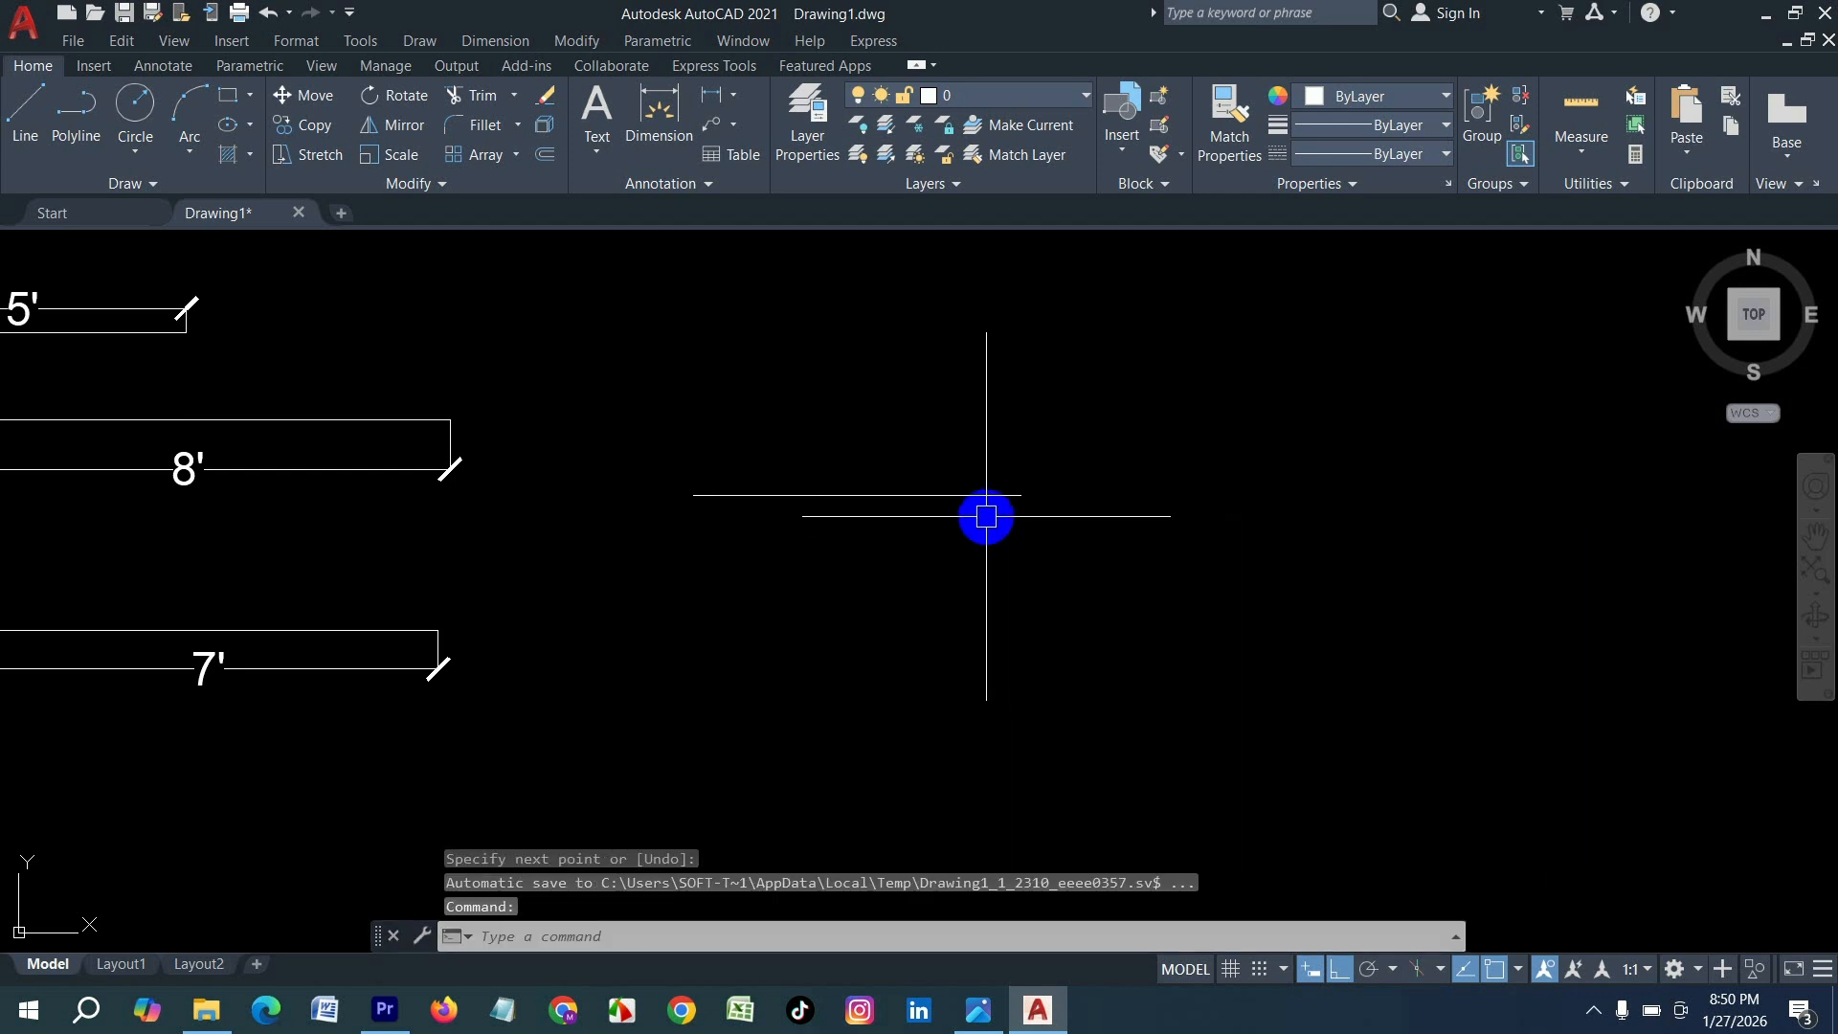
- Dimension the undimensioned line between its endpoints with the Dimension tool and place the dimension below the line
scroll(986, 517, "up", 2)
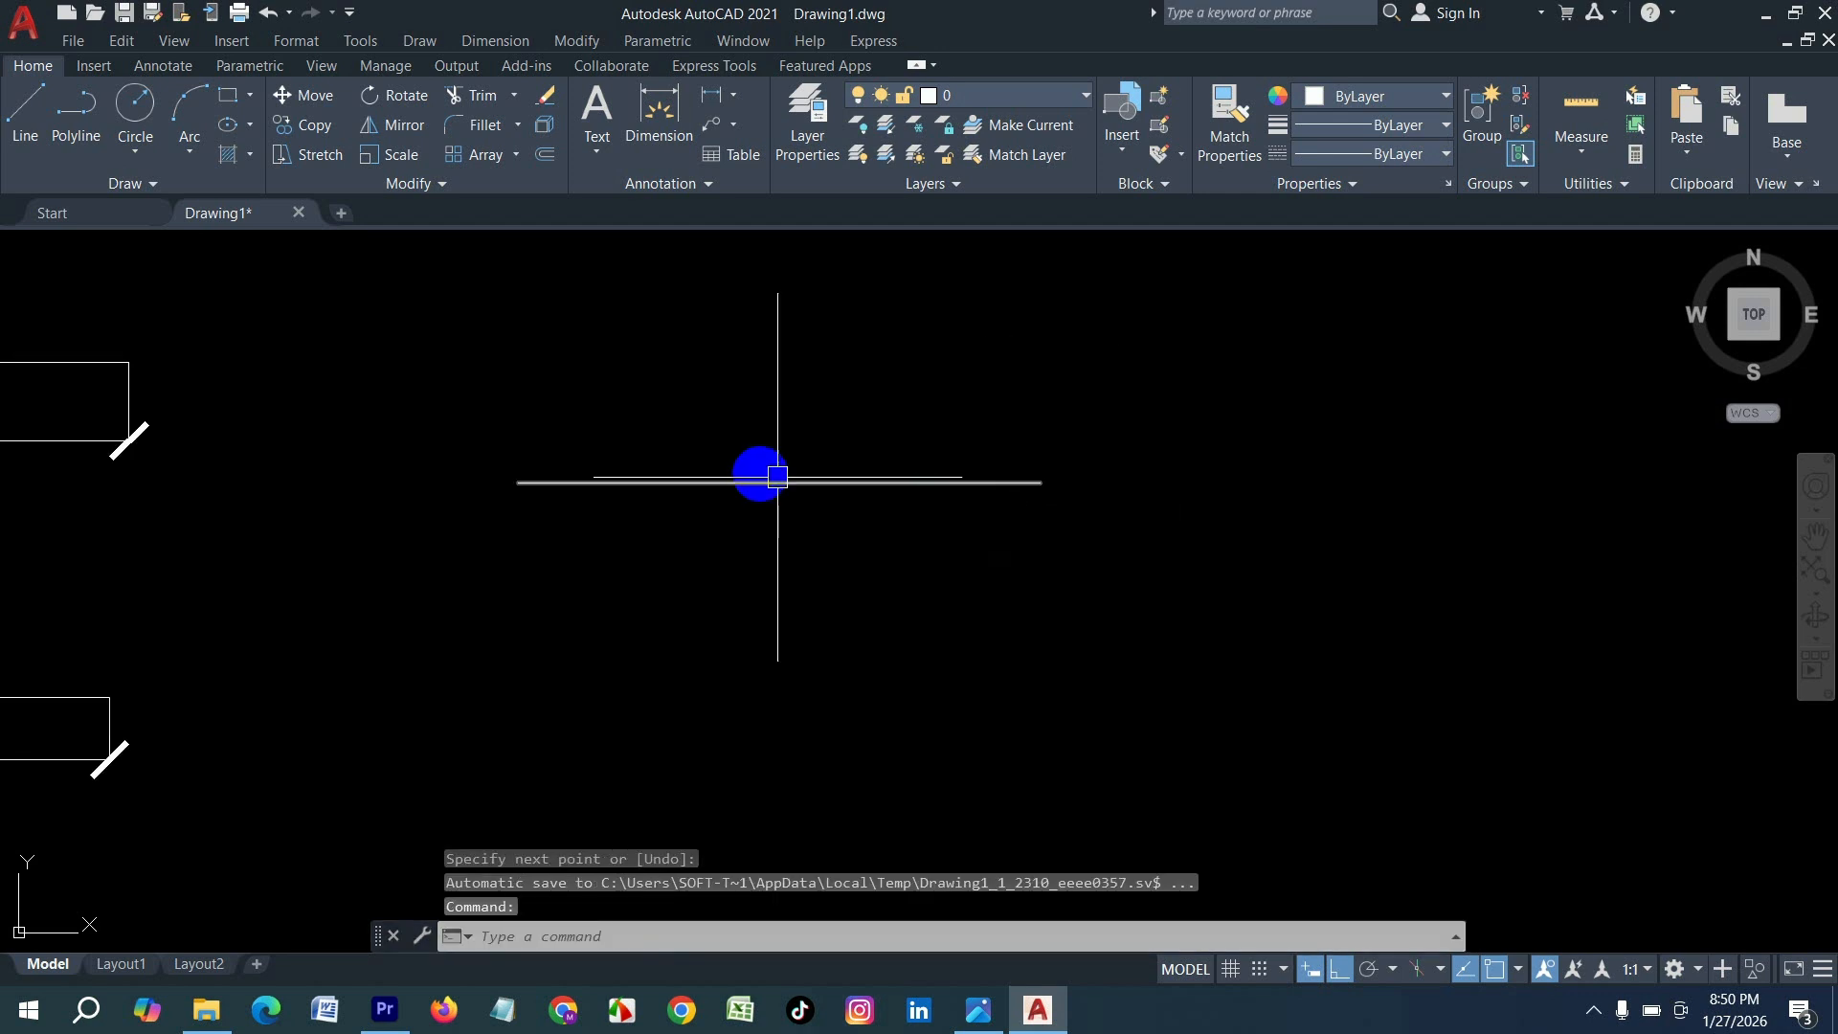
left_click(661, 117)
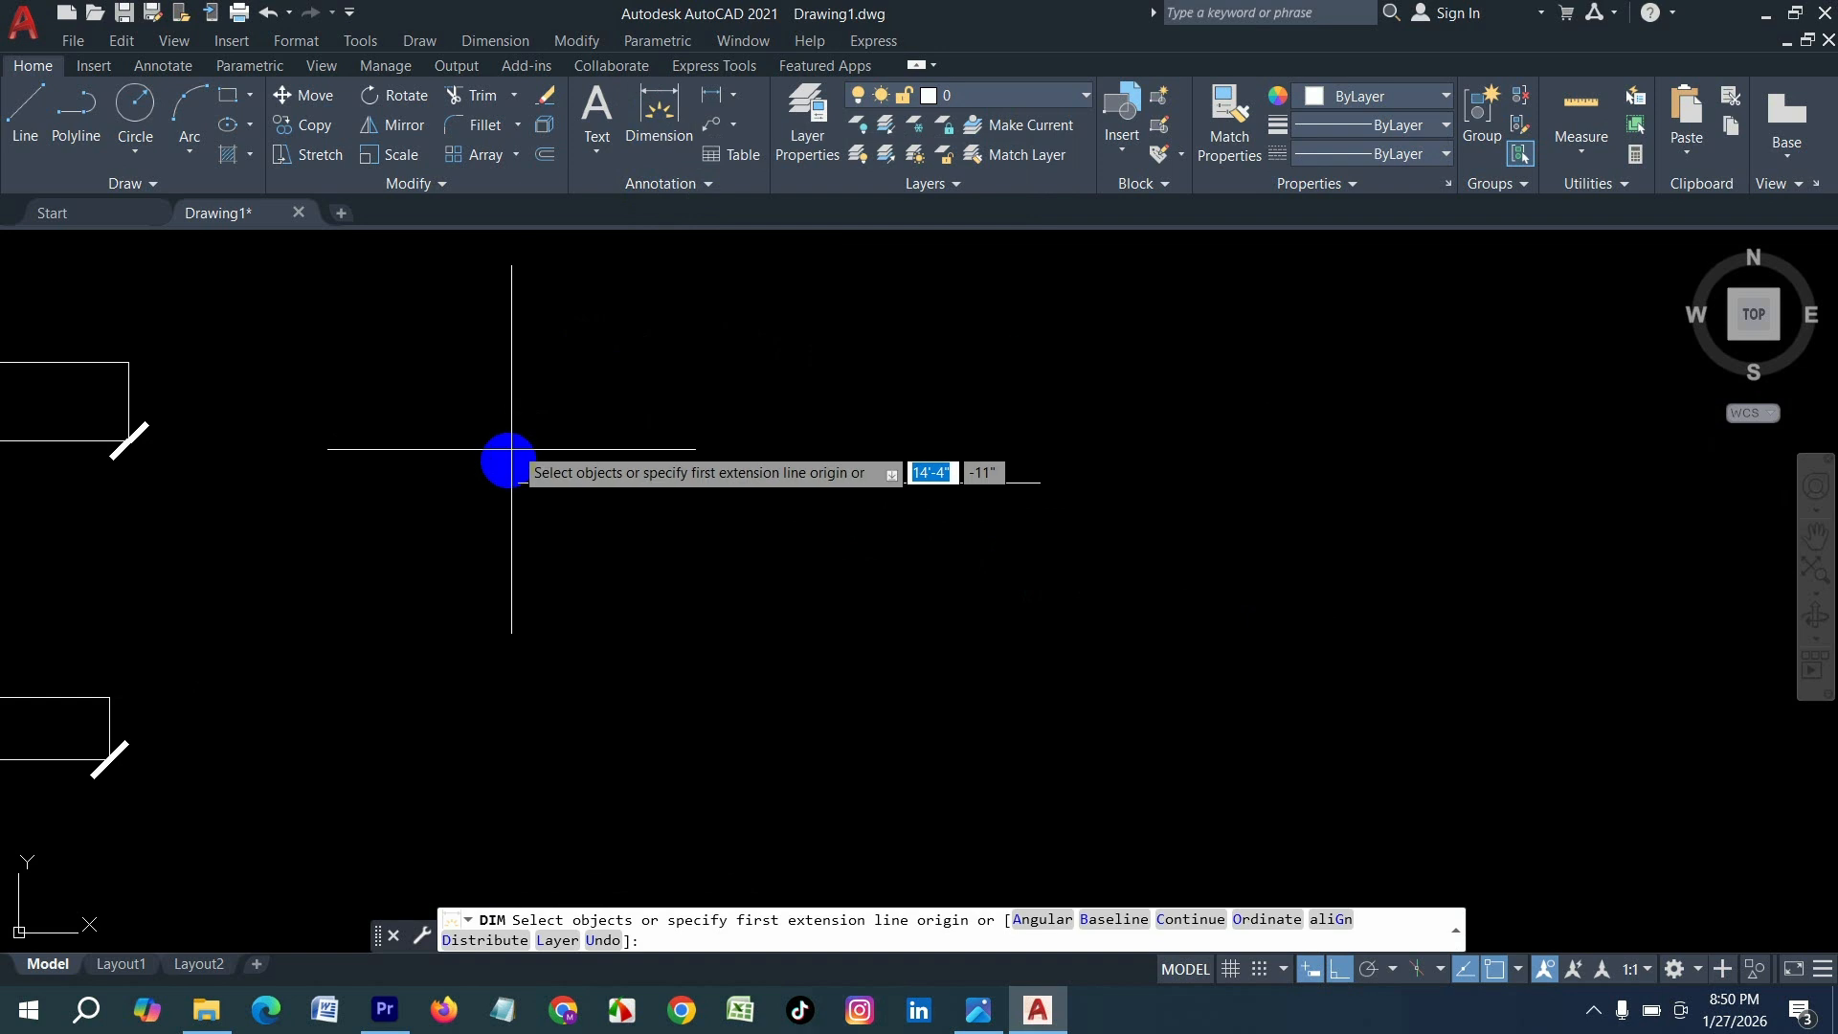
left_click(518, 483)
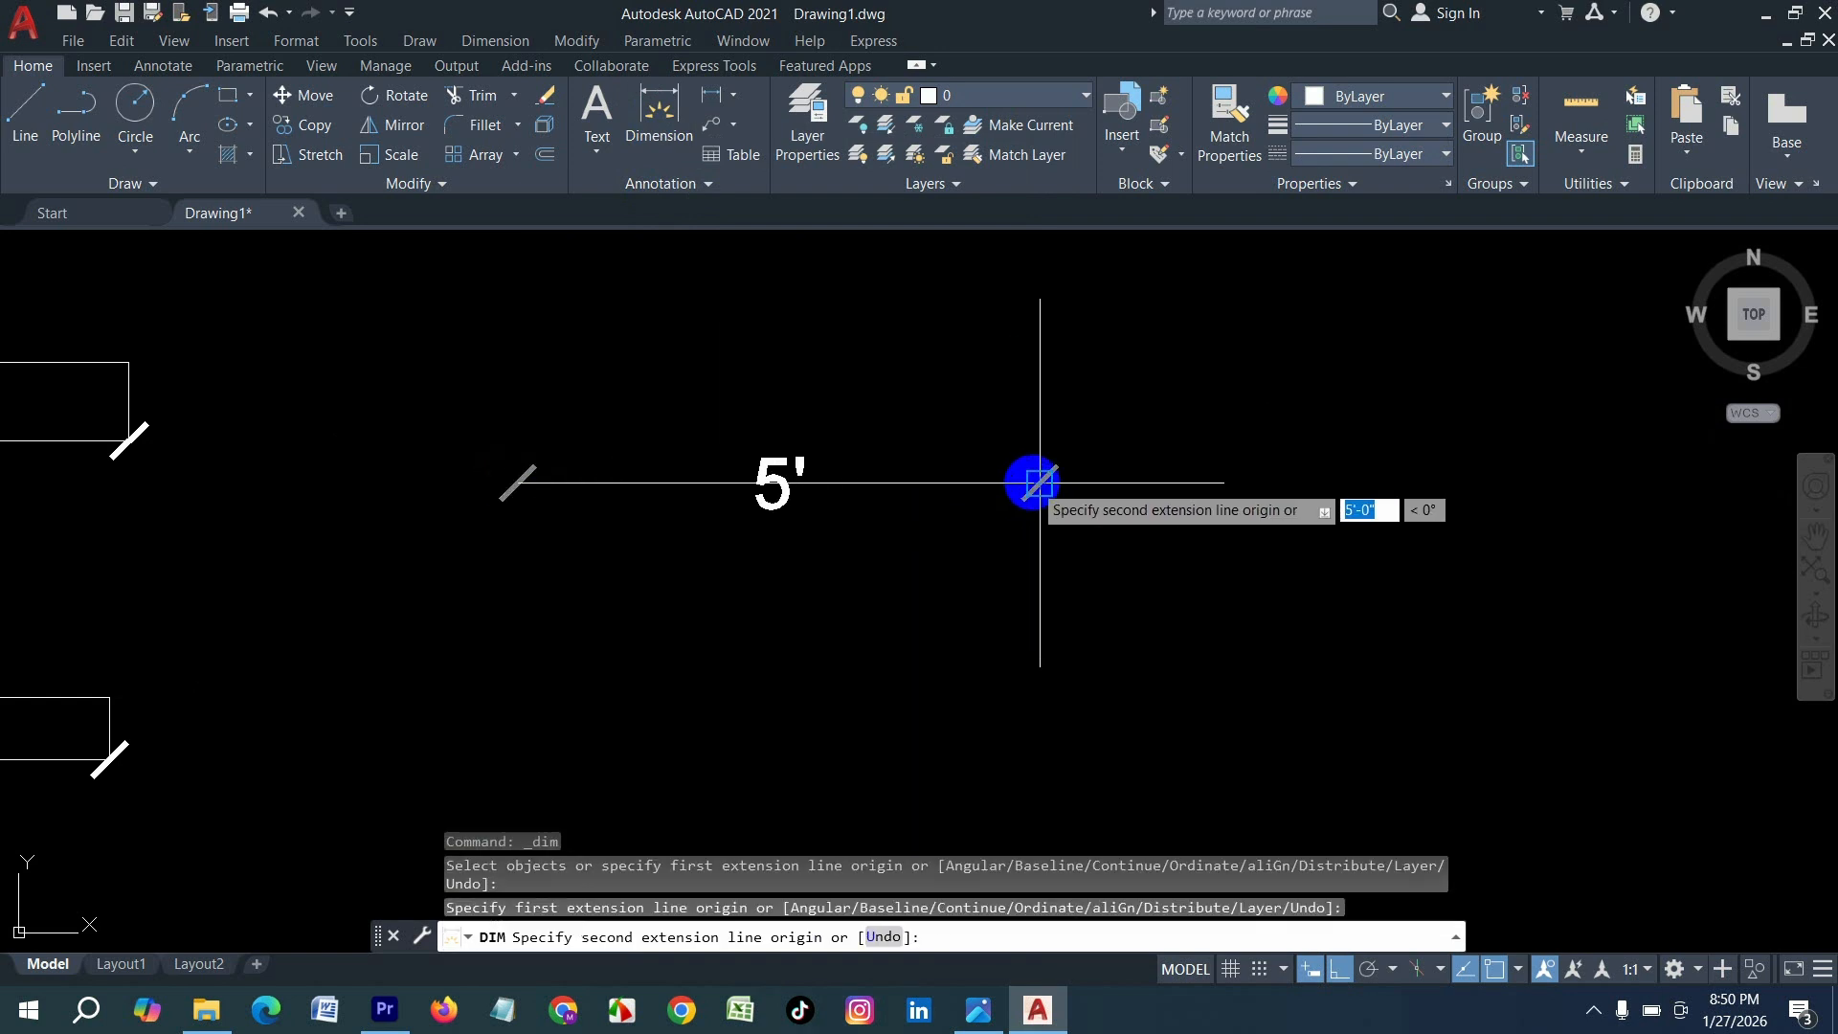
left_click(1039, 484)
left_click(1015, 564)
middle_click_drag(463, 492, 243, 439)
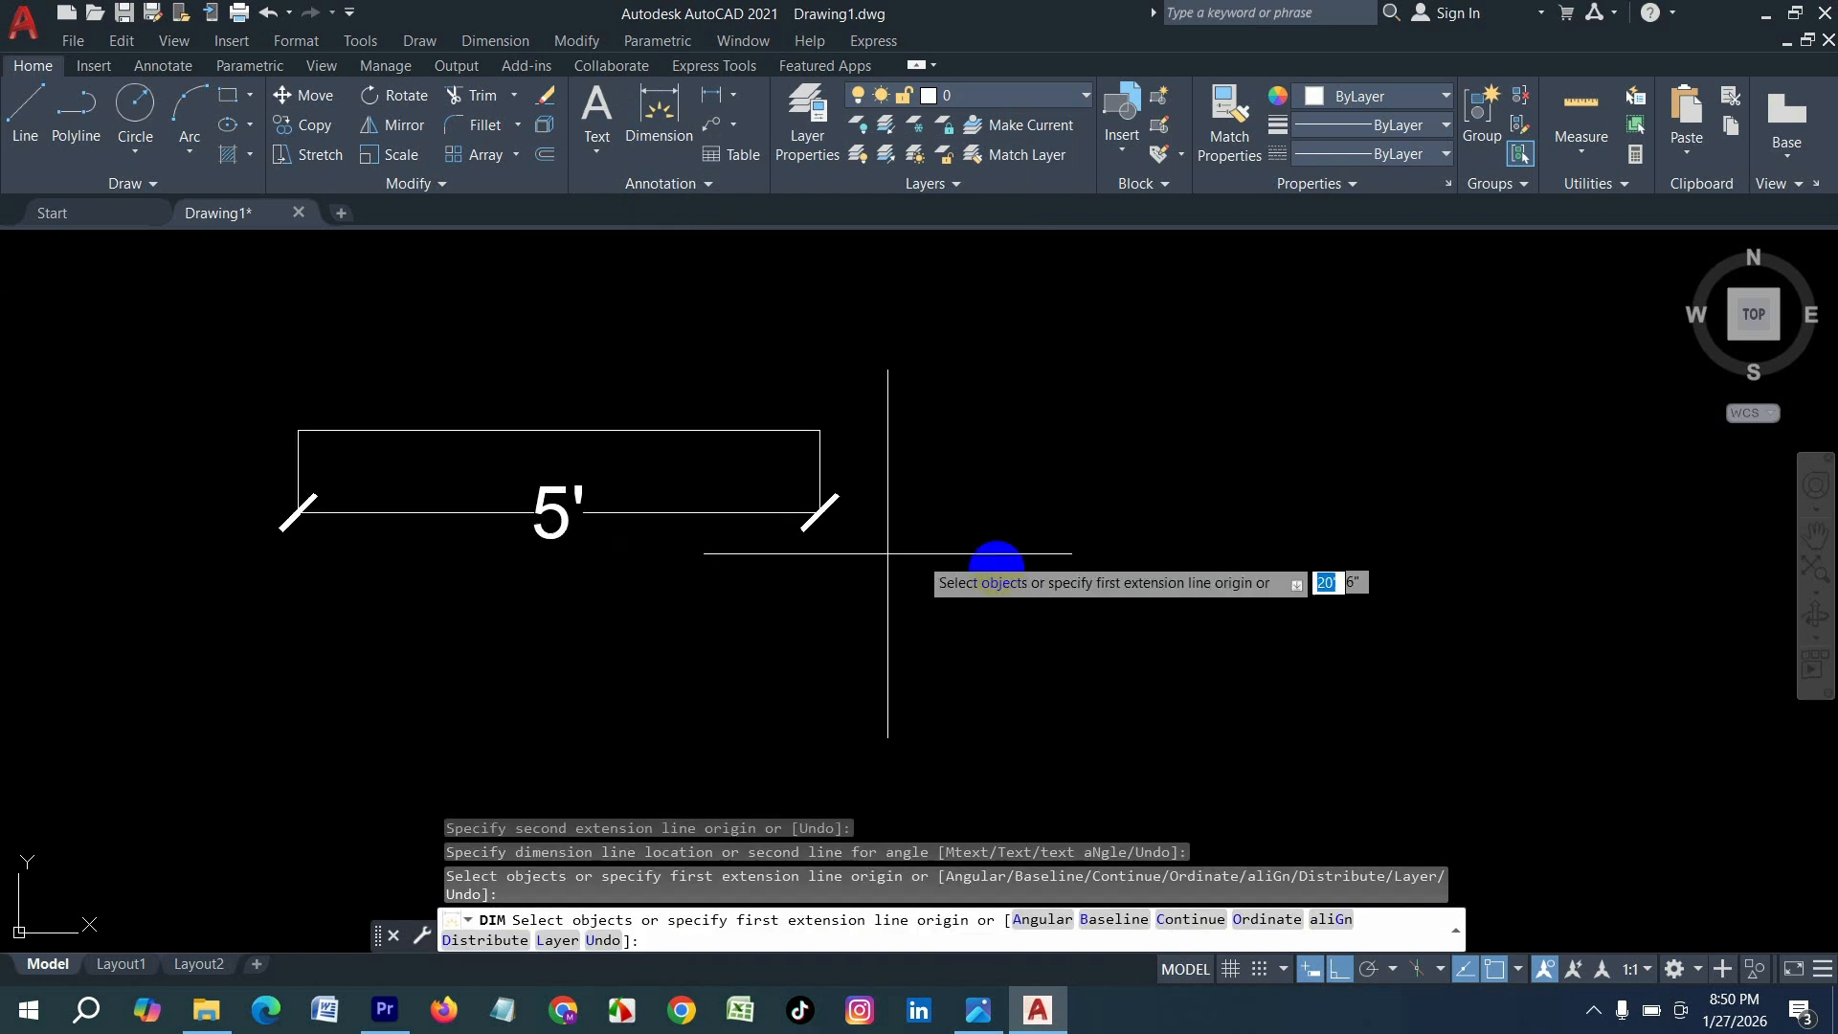
key("Escape")
scroll(651, 462, "down", 2)
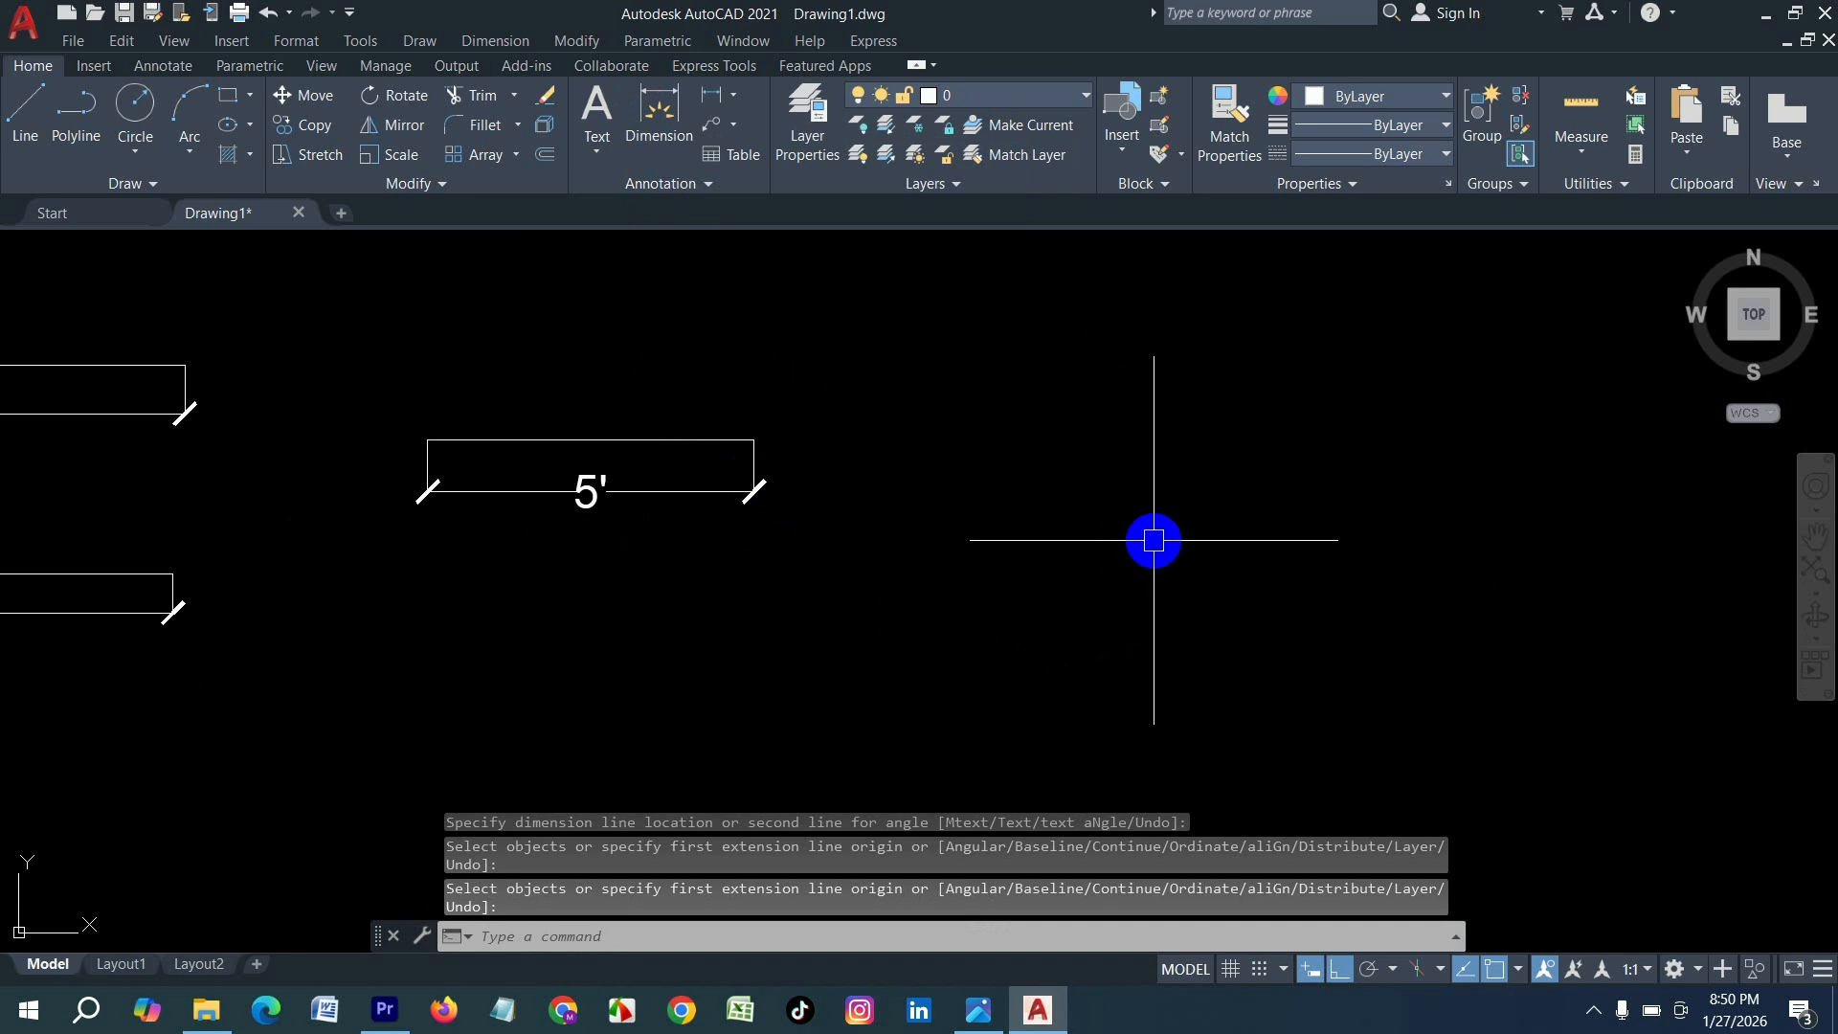
- Draw a horizontal line with a length of 36 in the empty area below and beyond the last 5' dimension
left_click(25, 115)
key("Escape")
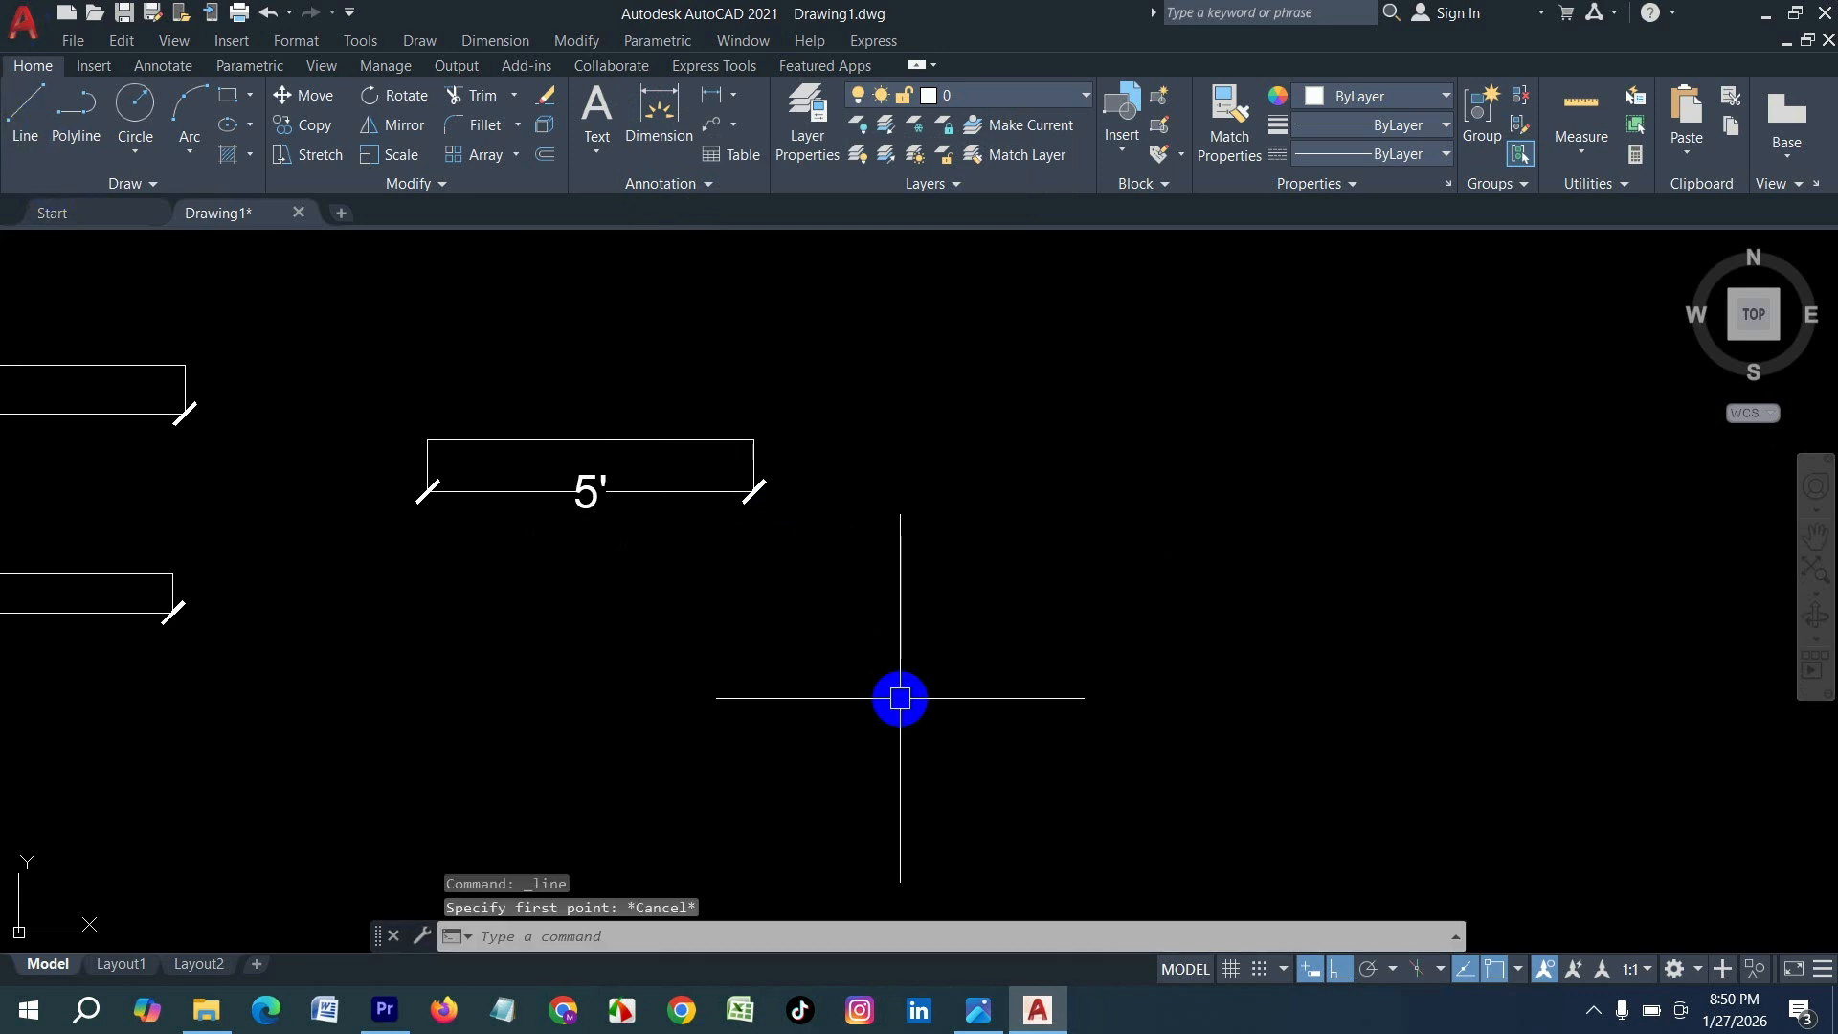
type("l")
key("Return")
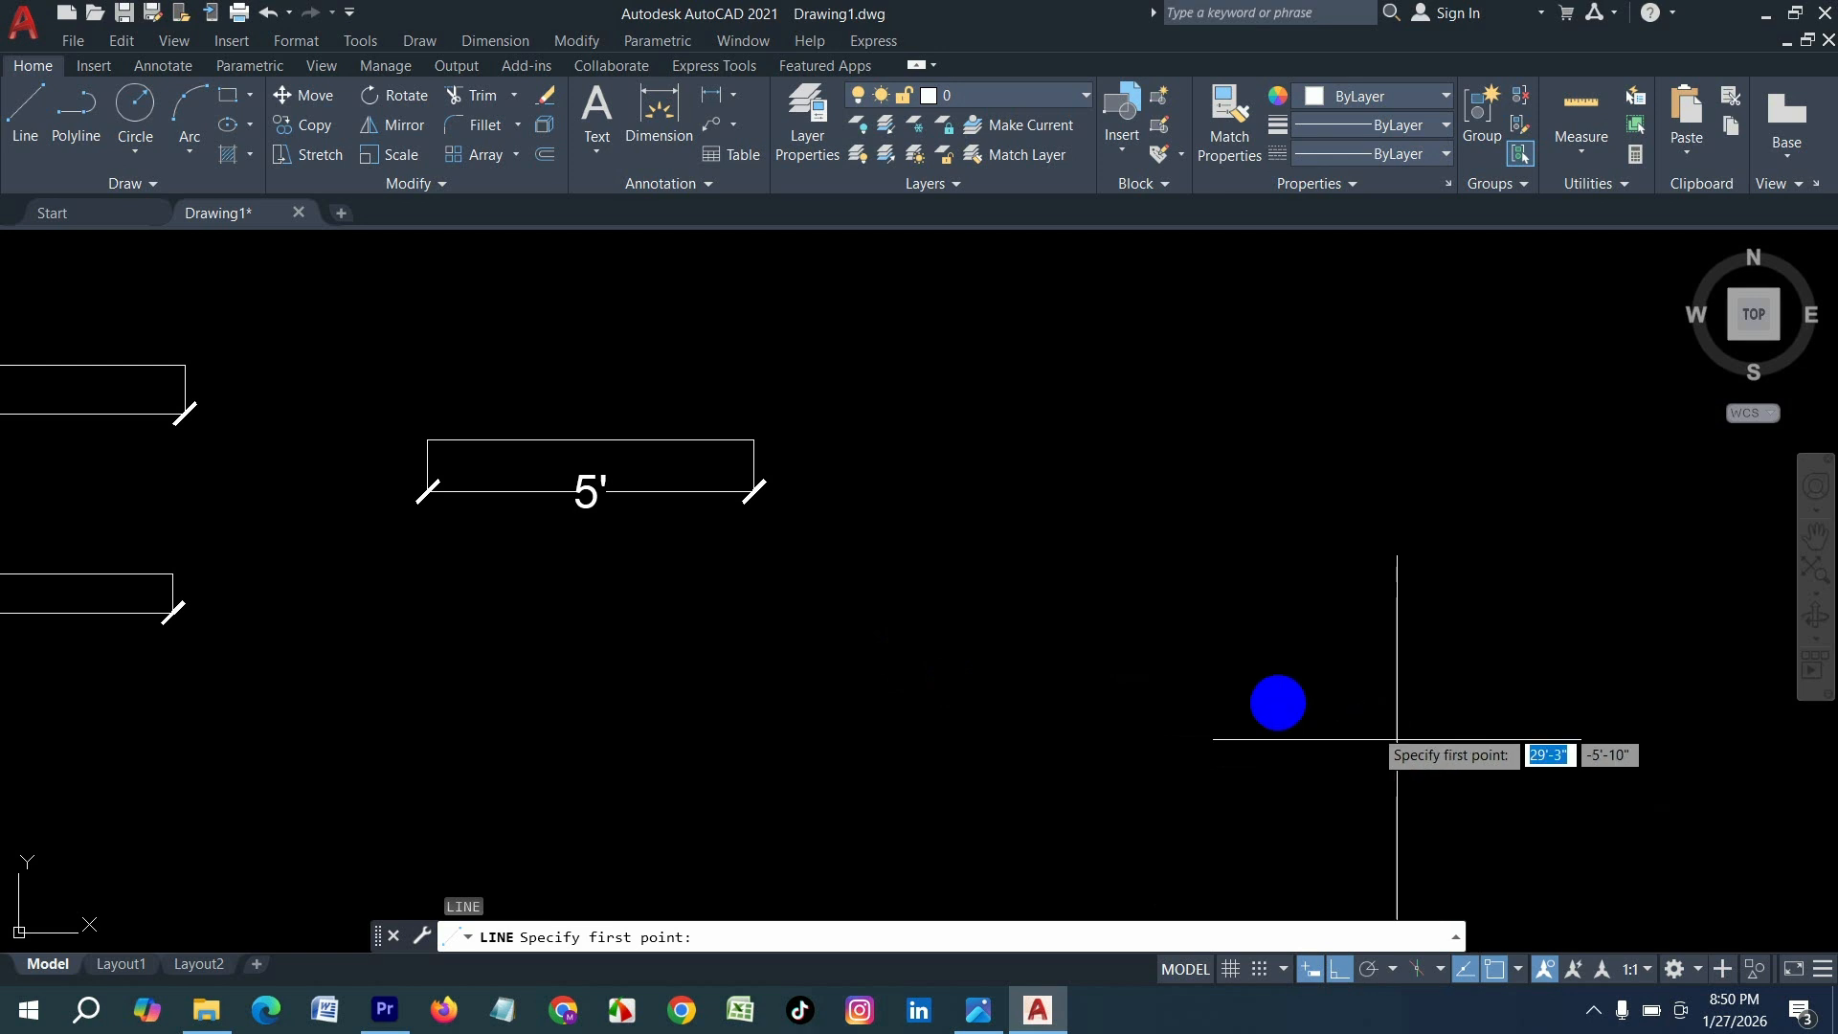
left_click(955, 675)
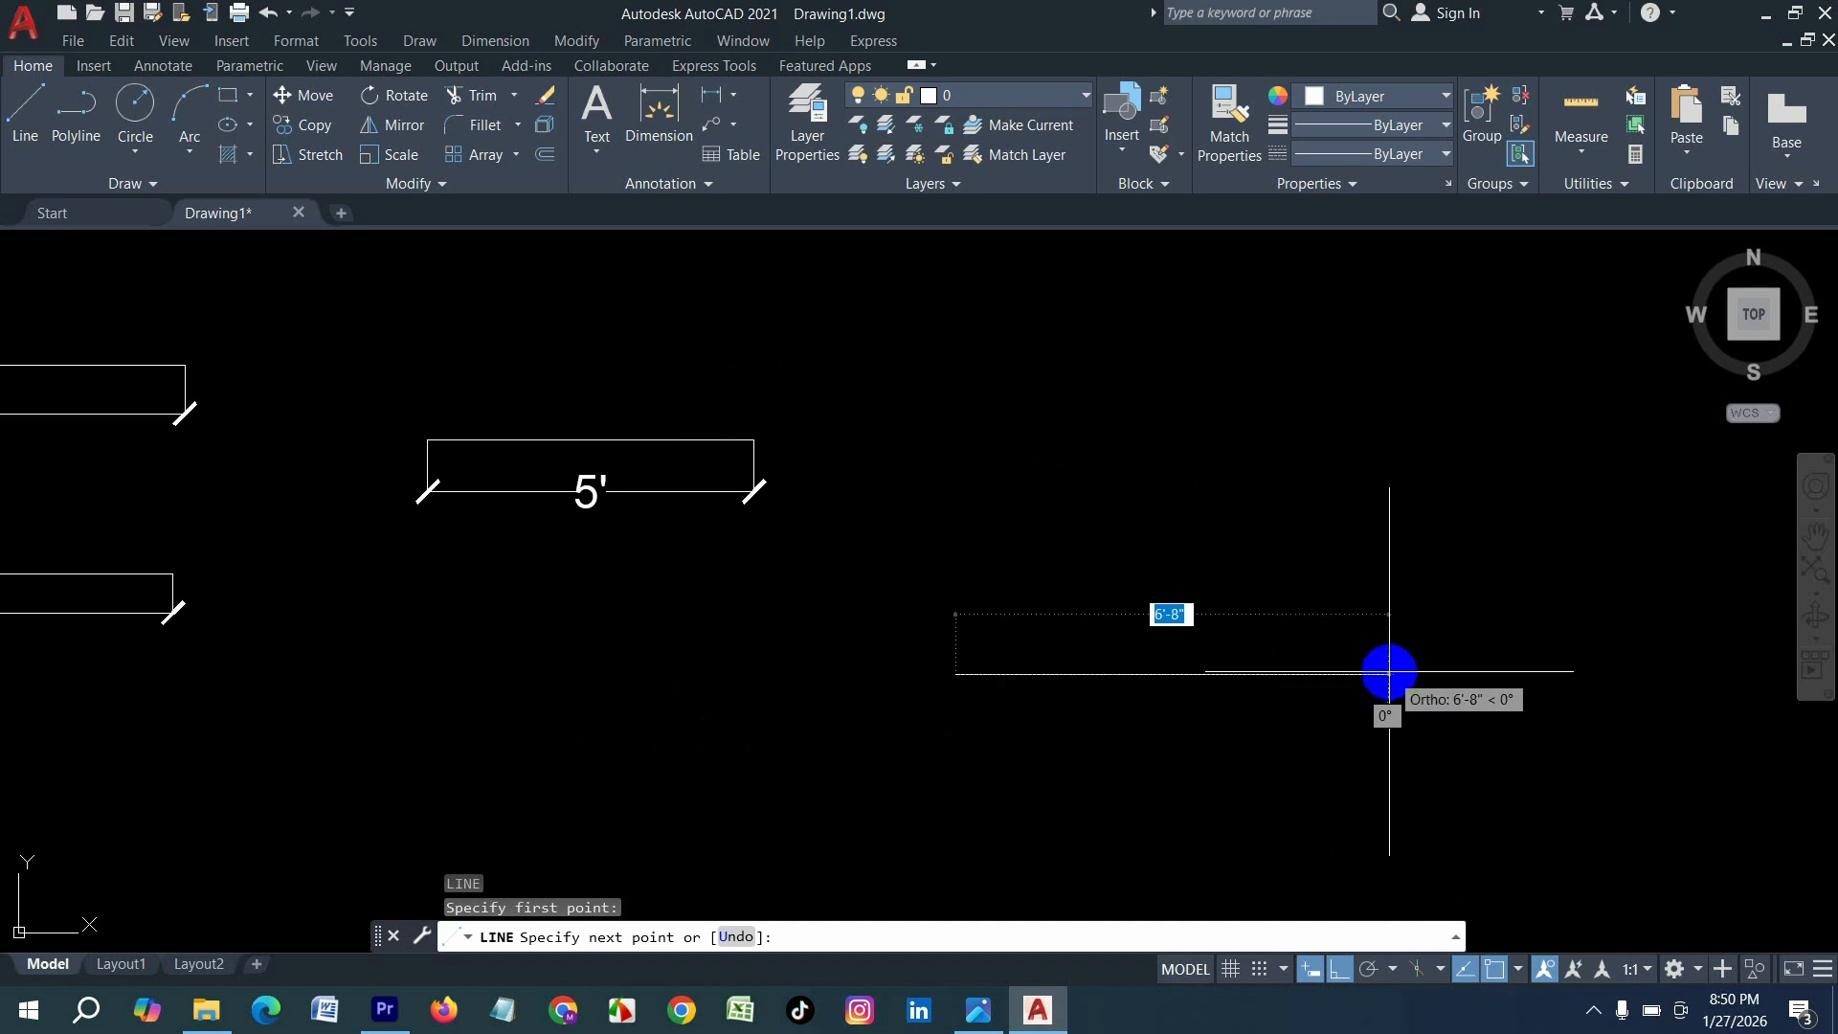
type("3")
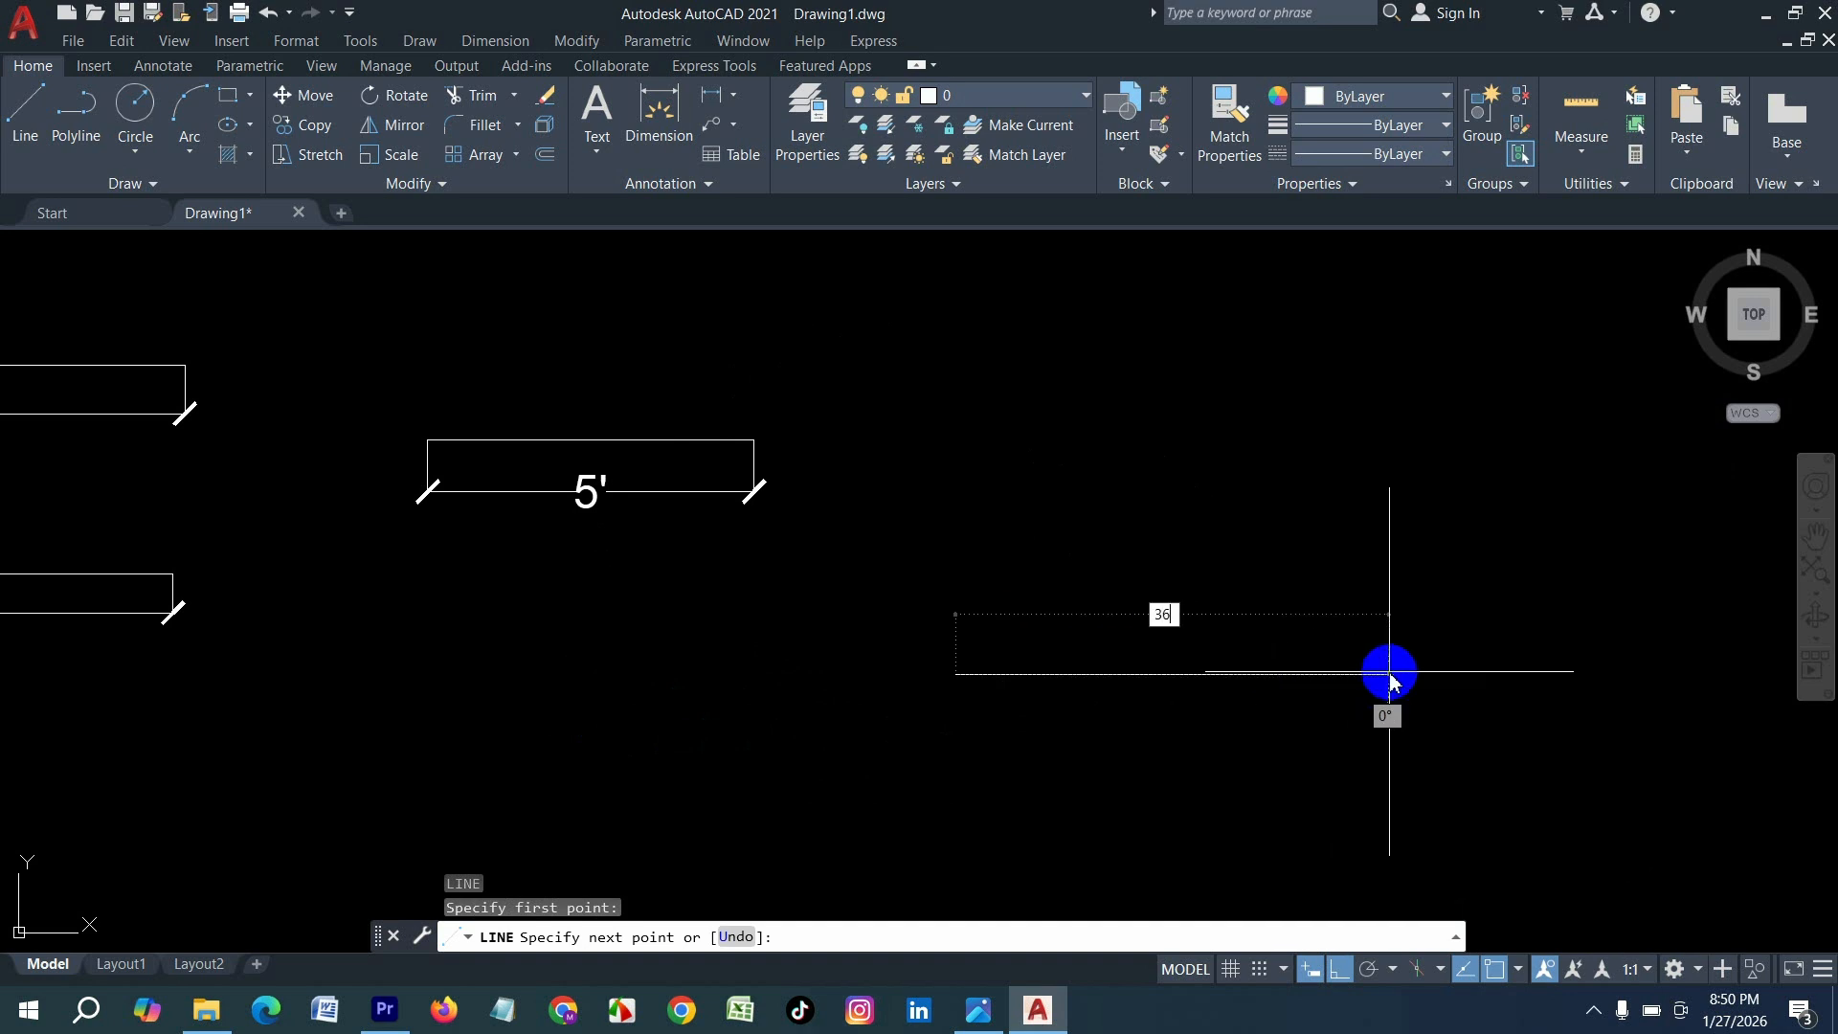
type("6")
key("Return")
scroll(1116, 723, "up", 4)
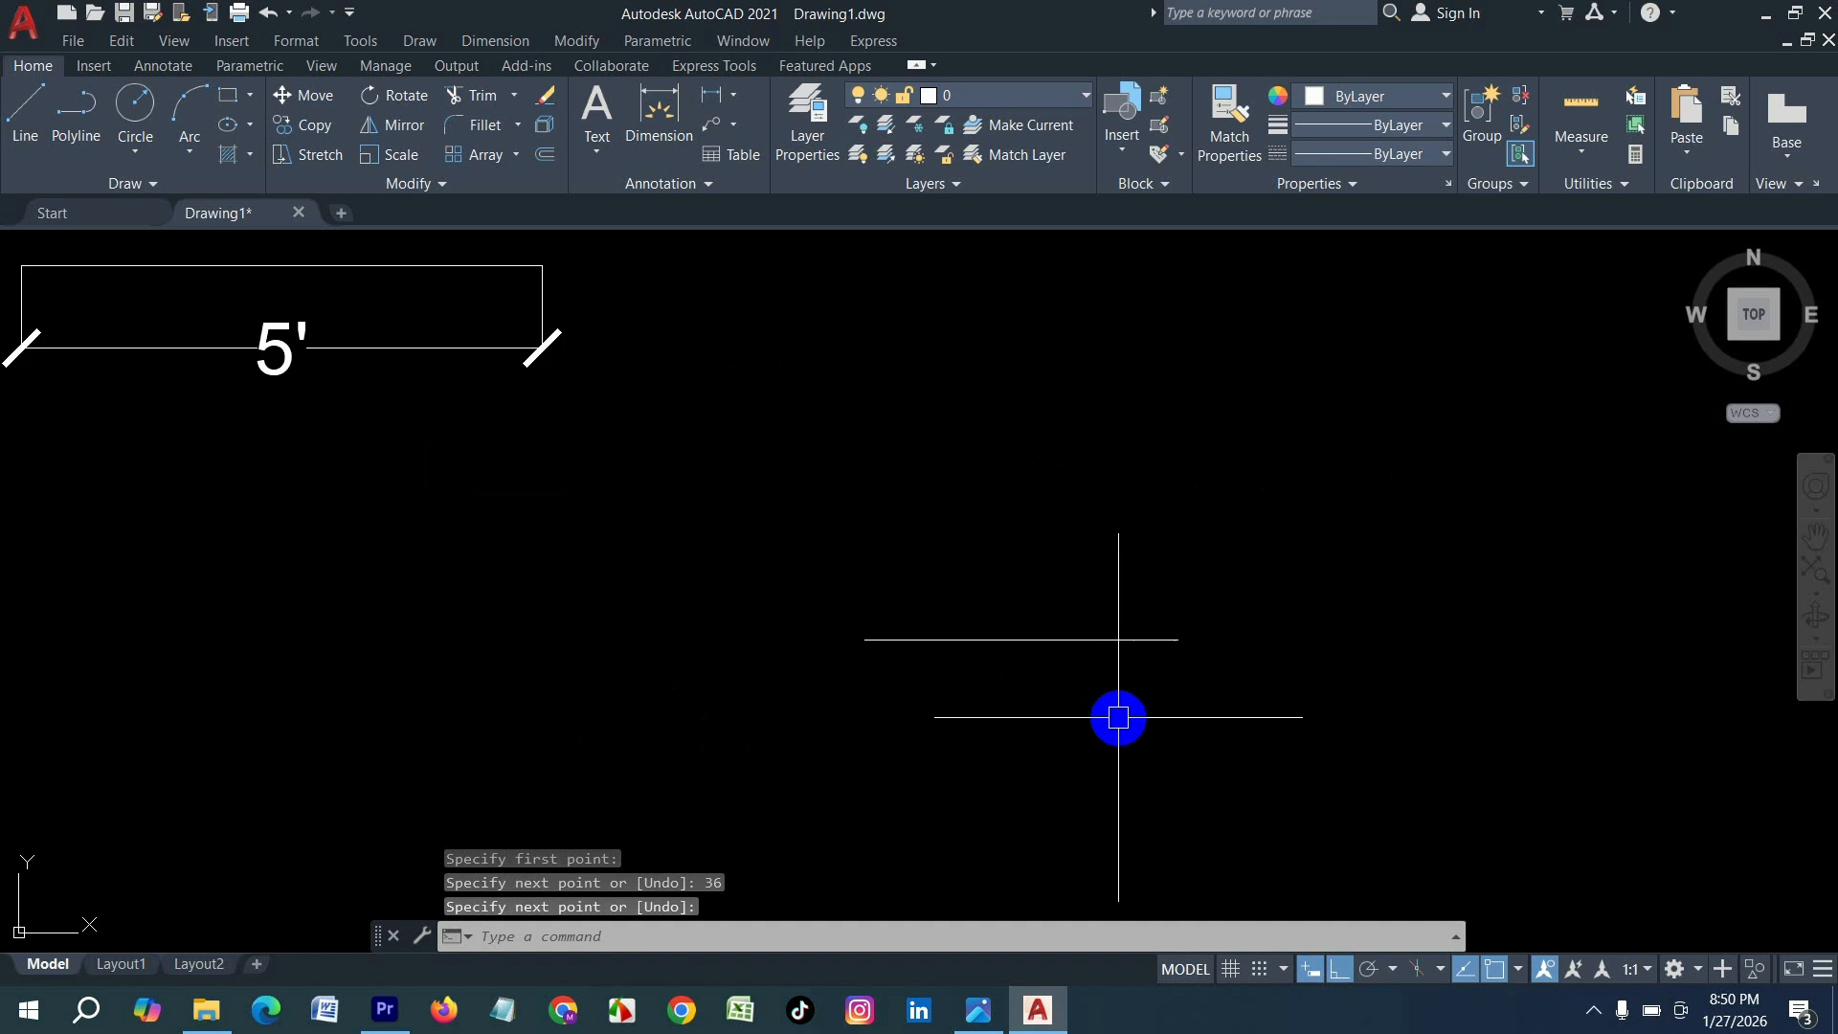
- Hide the menu bar and show it again
left_click(350, 12)
left_click(448, 586)
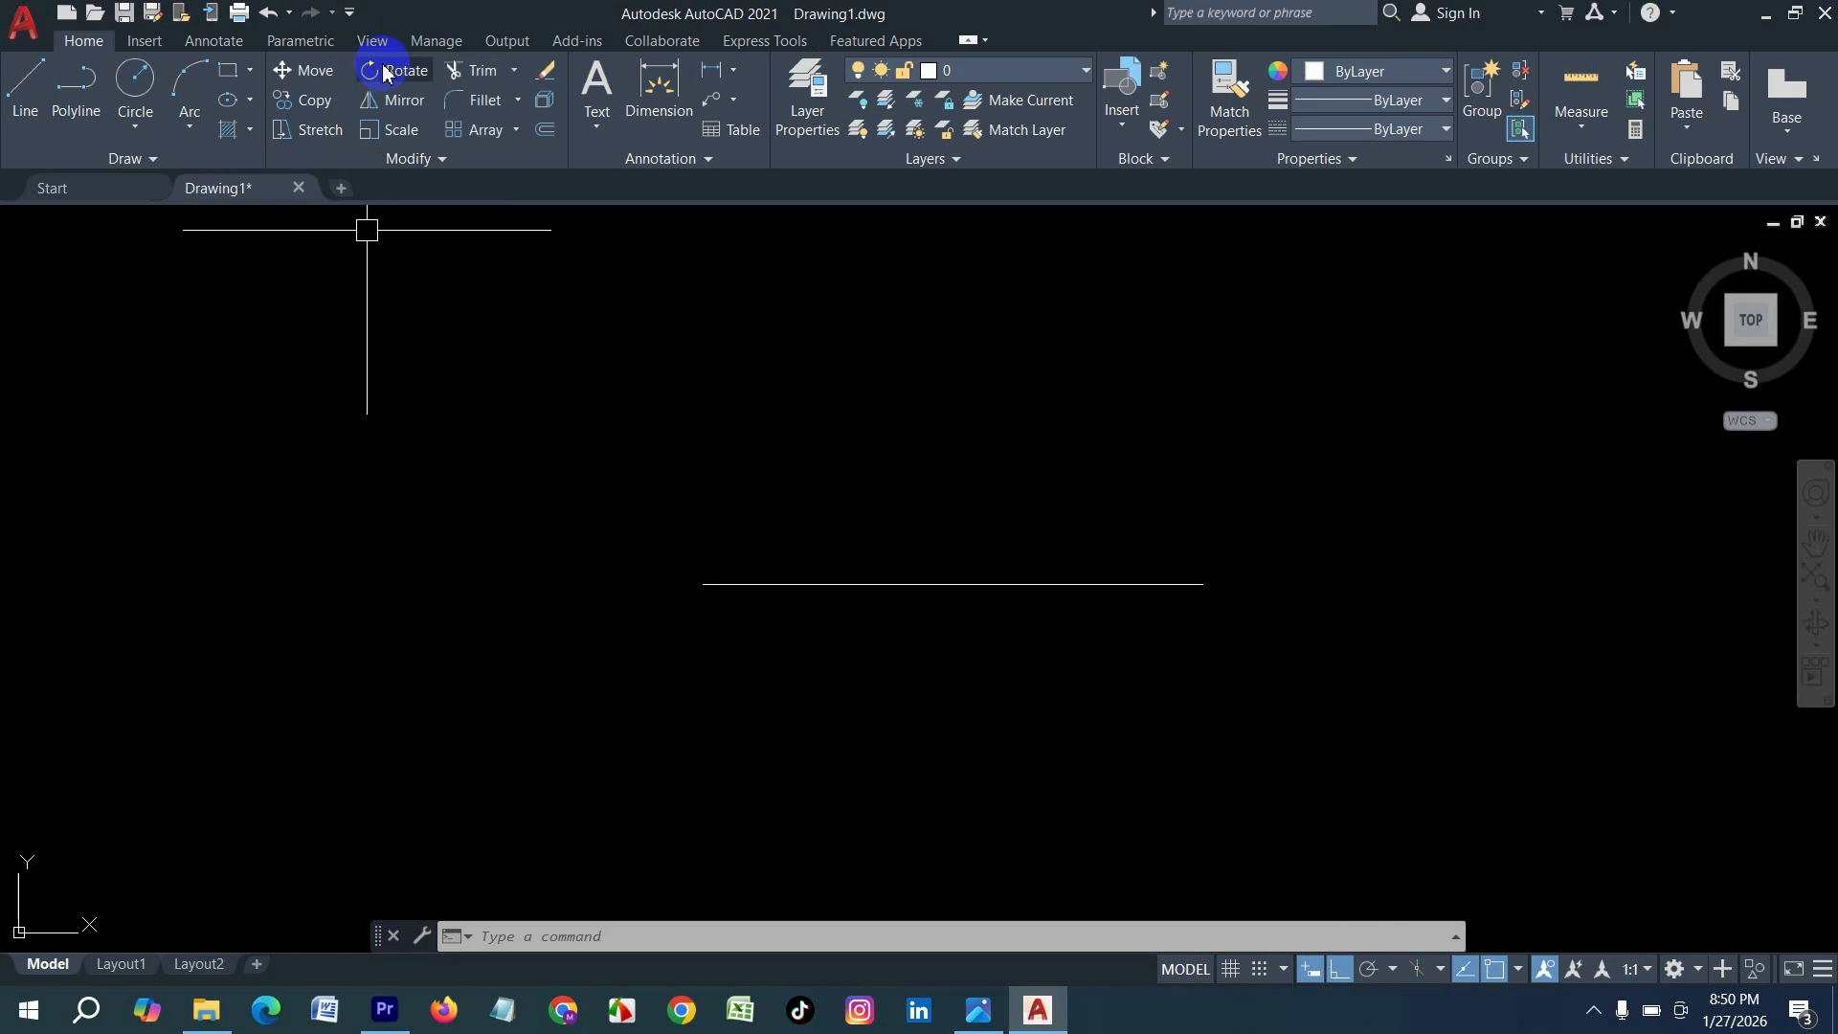
left_click(351, 12)
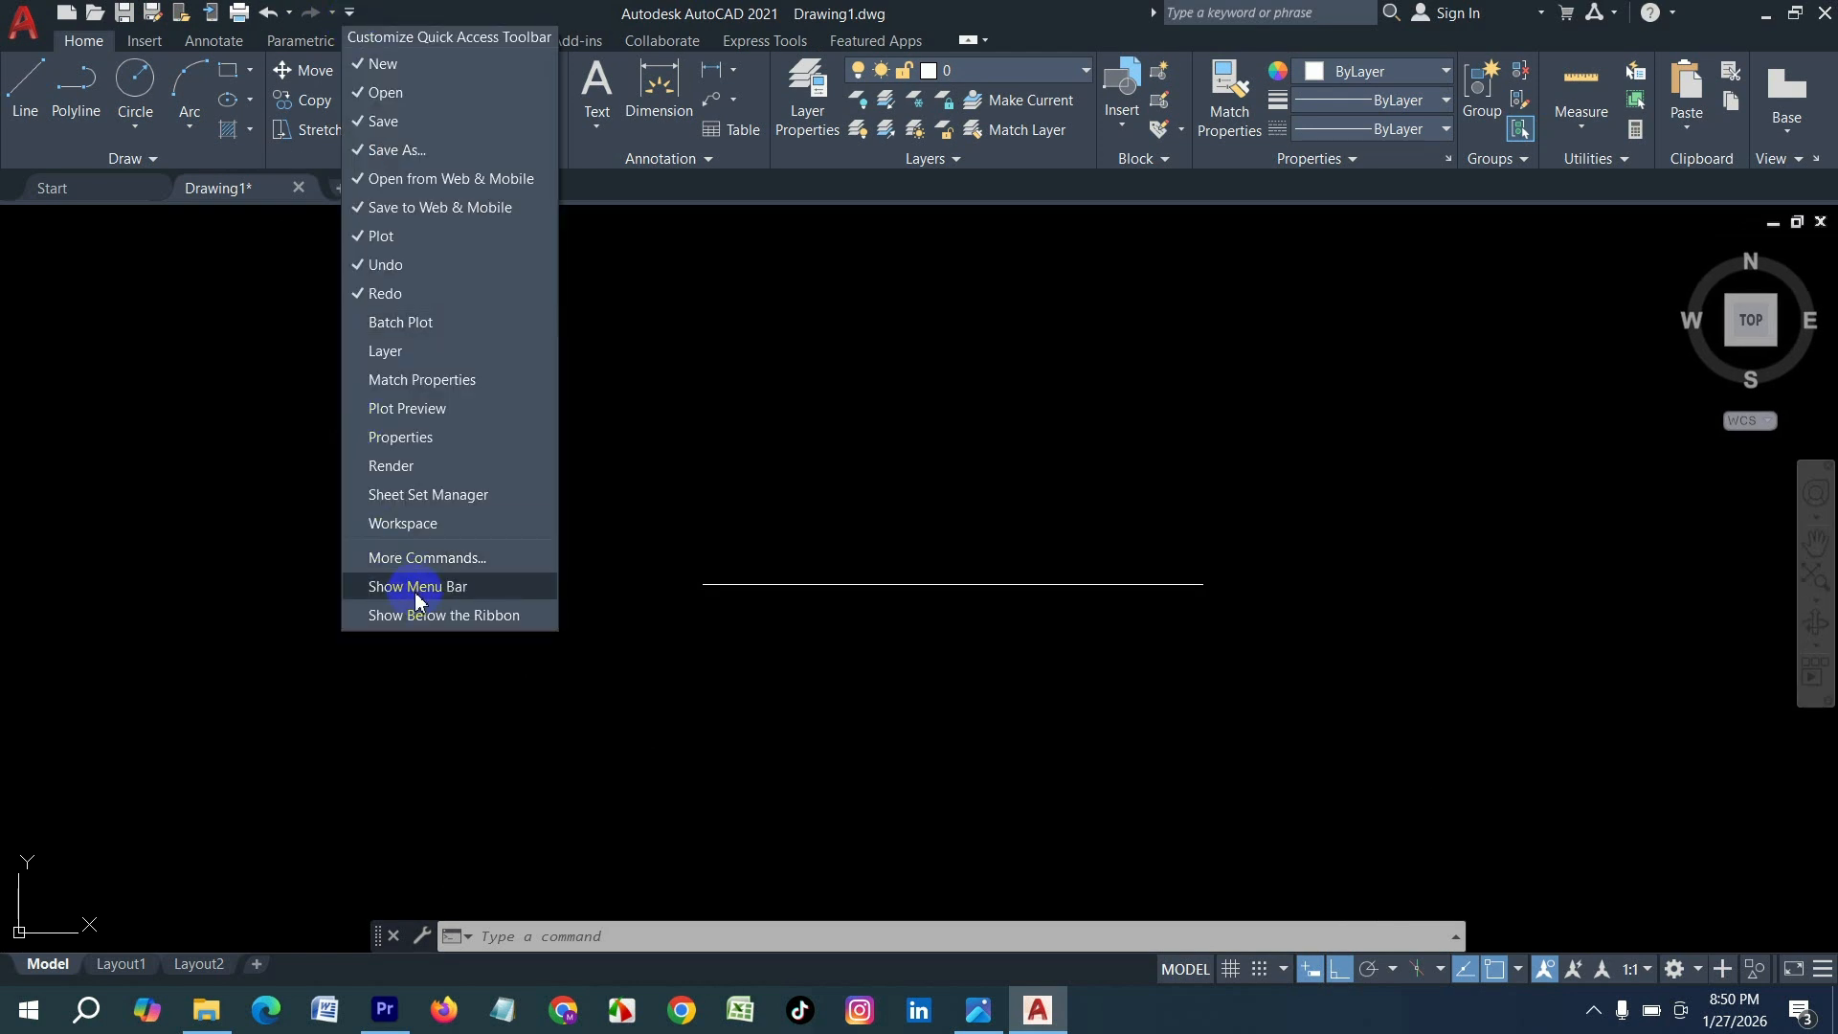
left_click(455, 588)
- Add an aligned dimension between the endpoints of the newest line and place it below that line
left_click(492, 40)
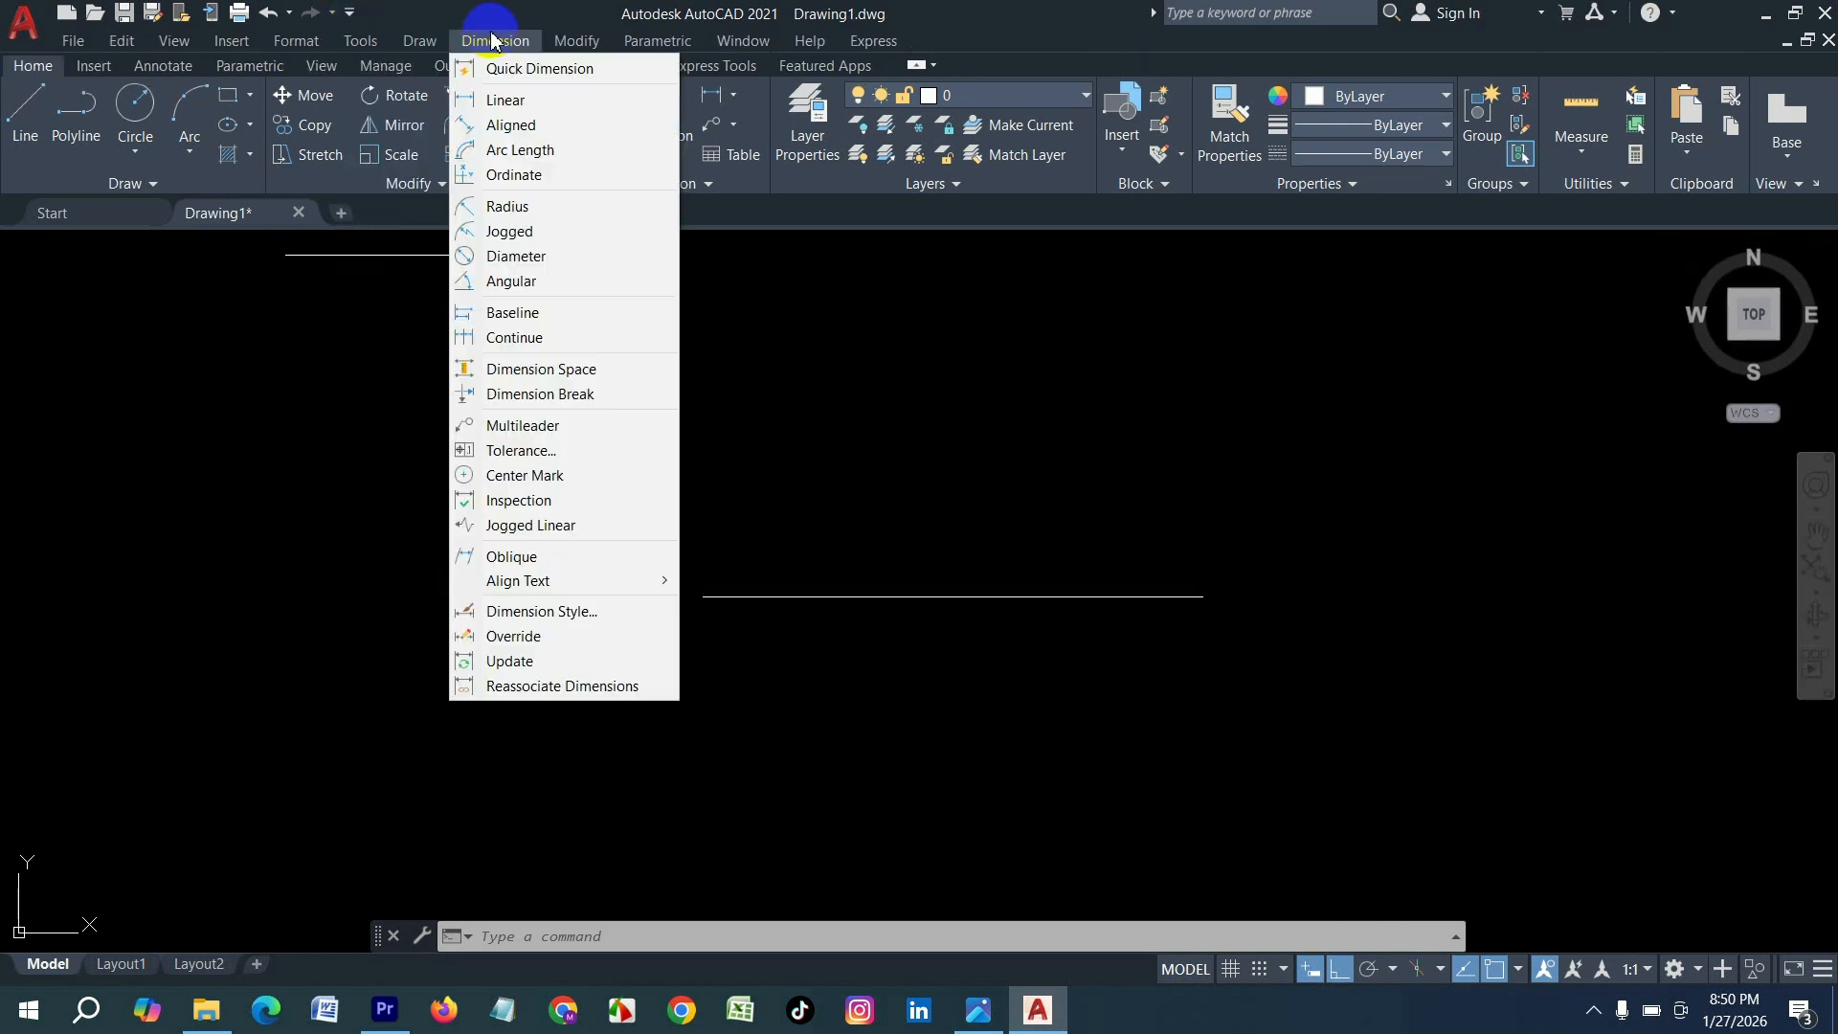
left_click(517, 131)
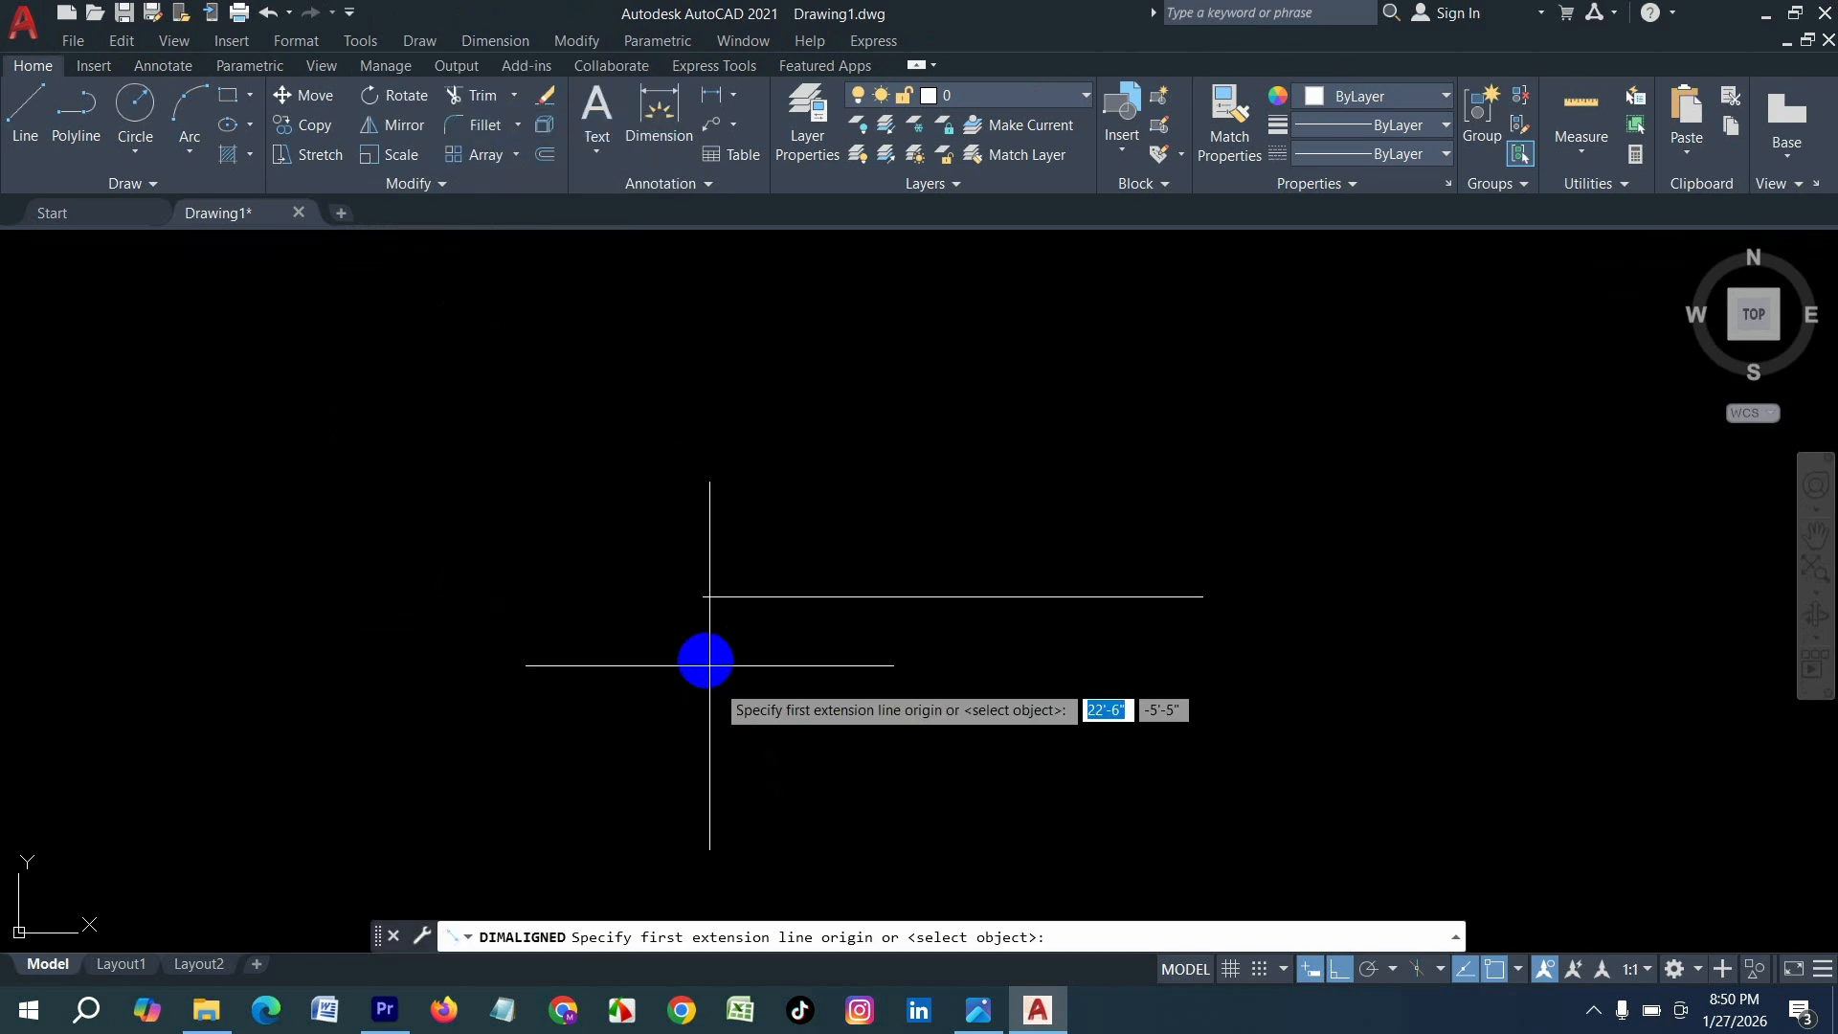
left_click(702, 597)
left_click(1204, 596)
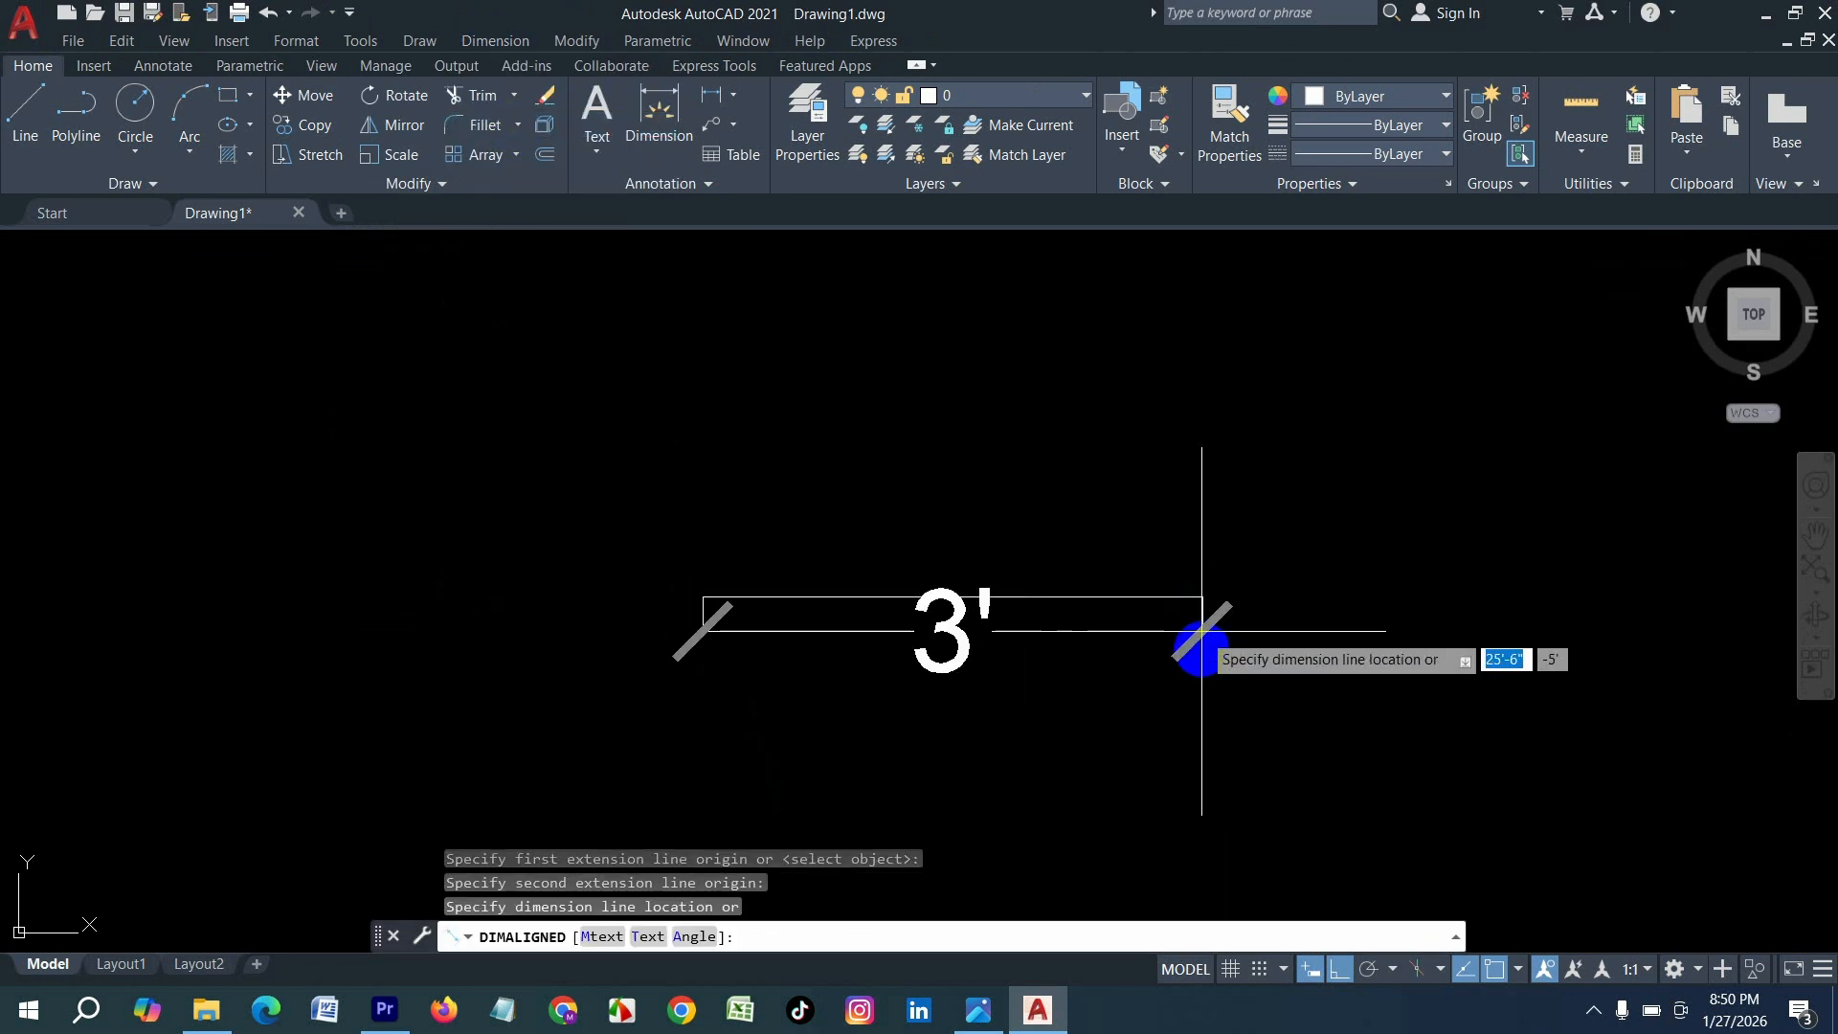
left_click(1197, 663)
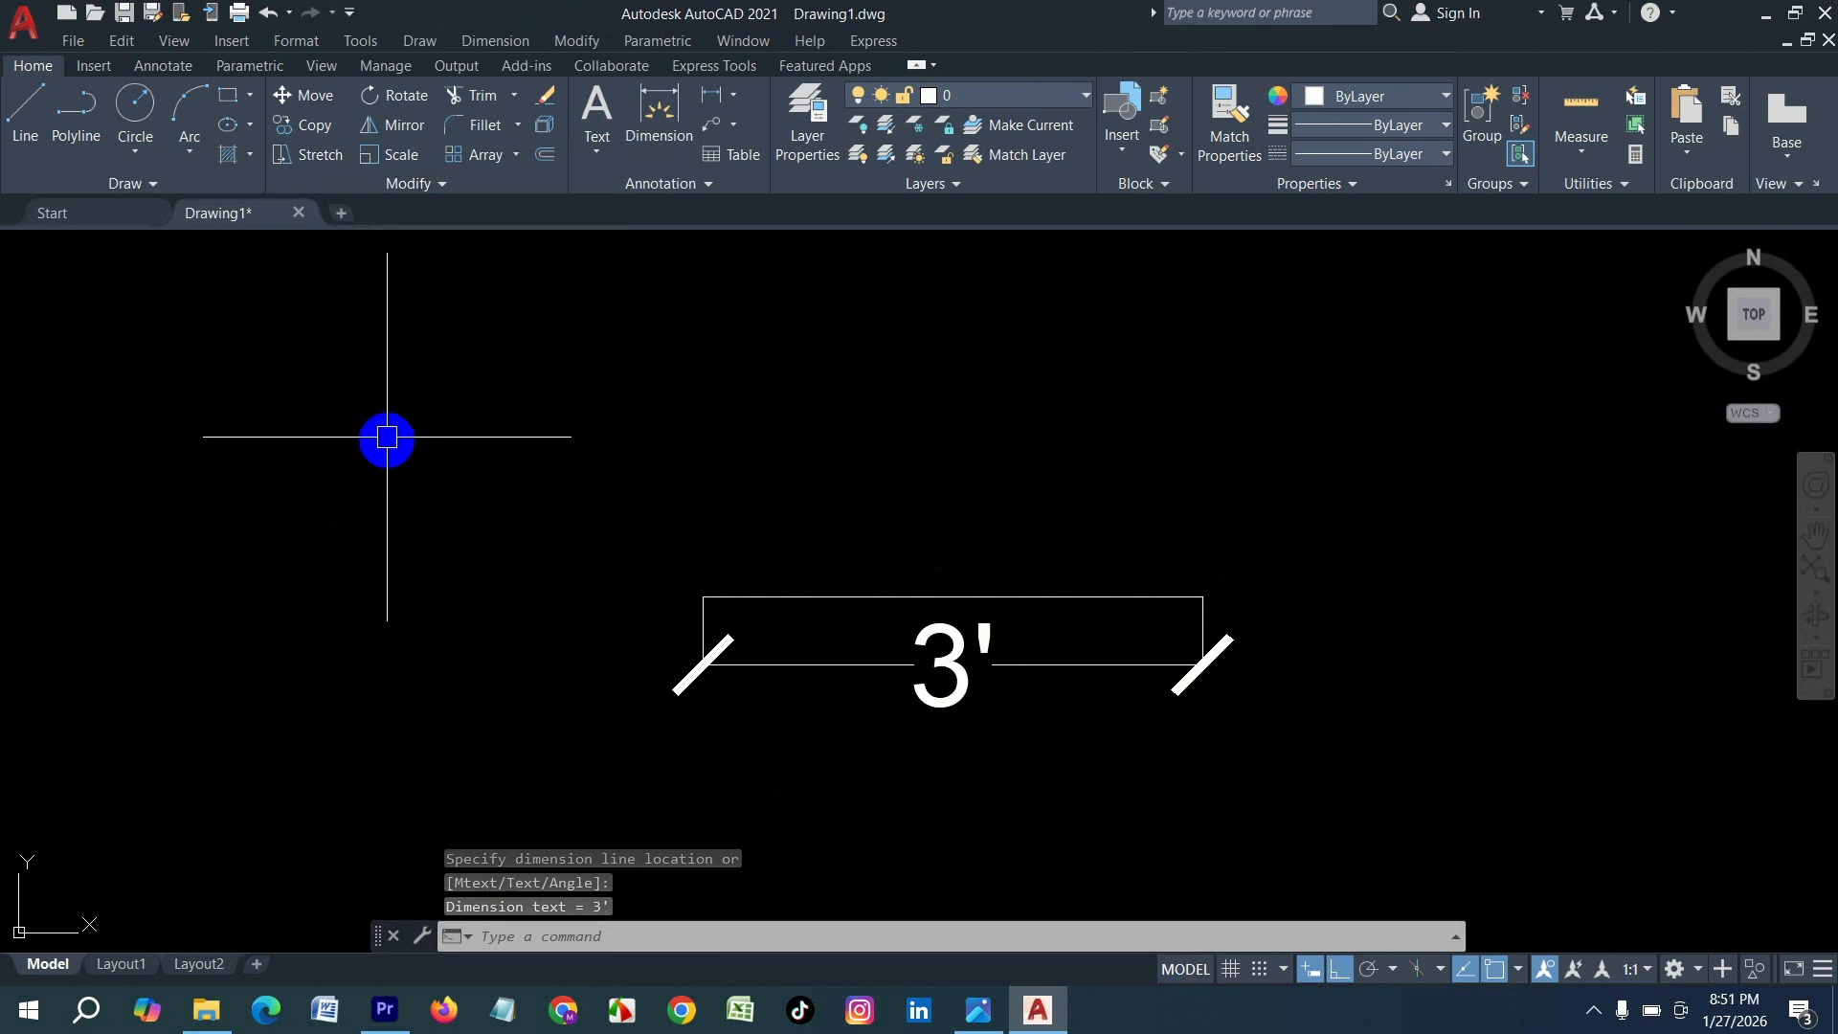
key("Escape")
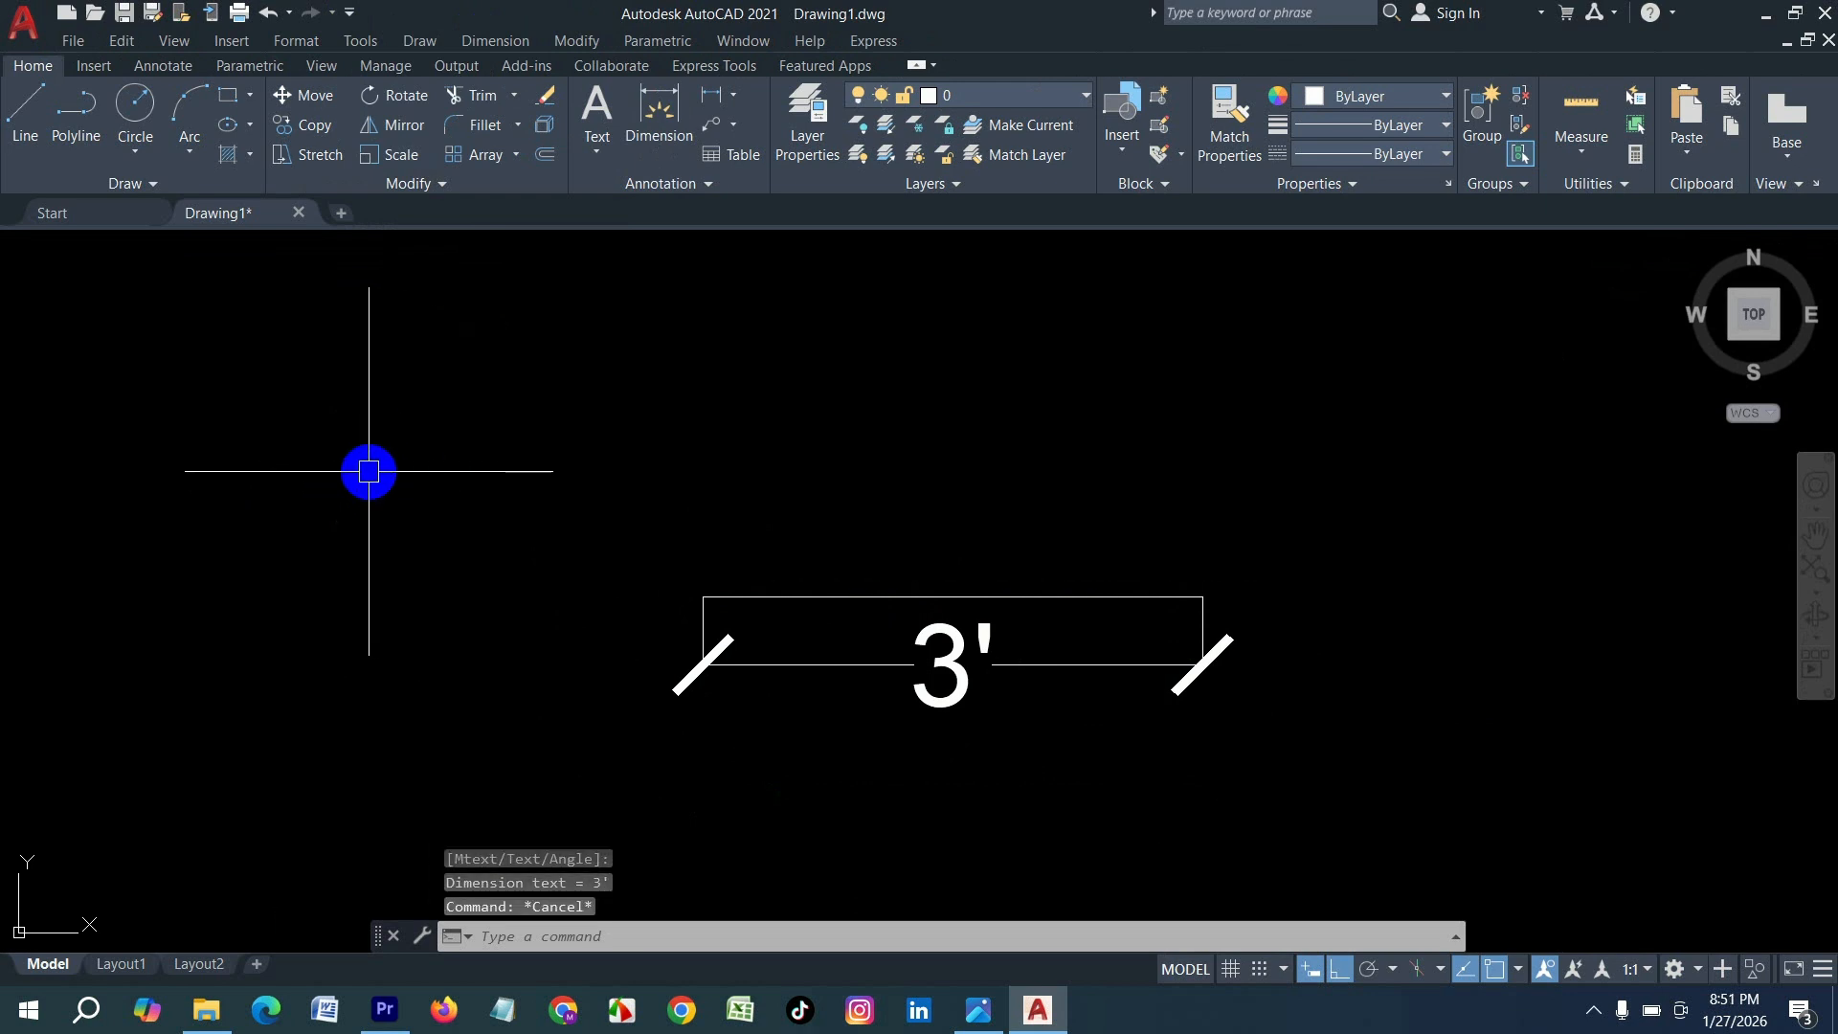
type("l")
key("Return")
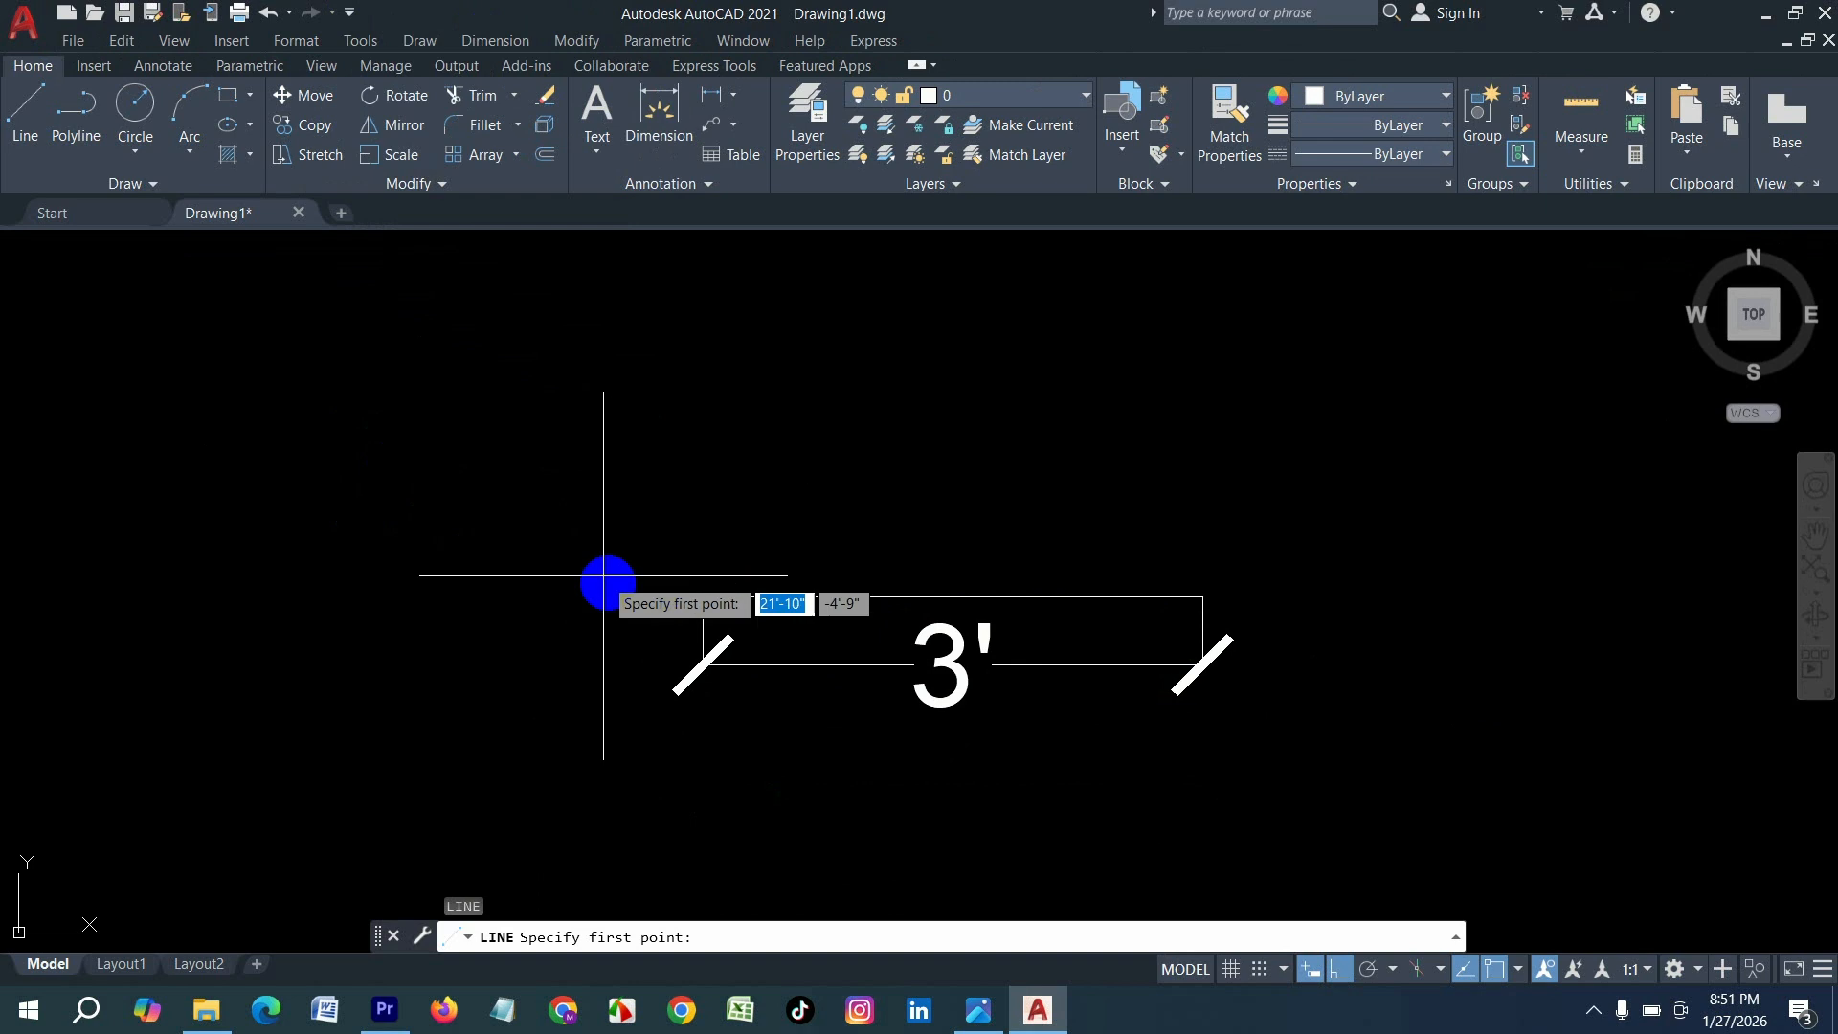
key("Escape")
- Switch to the keyboard picture in the image viewer to examine the keys, and return to the AutoCAD drawing
left_click(974, 1013)
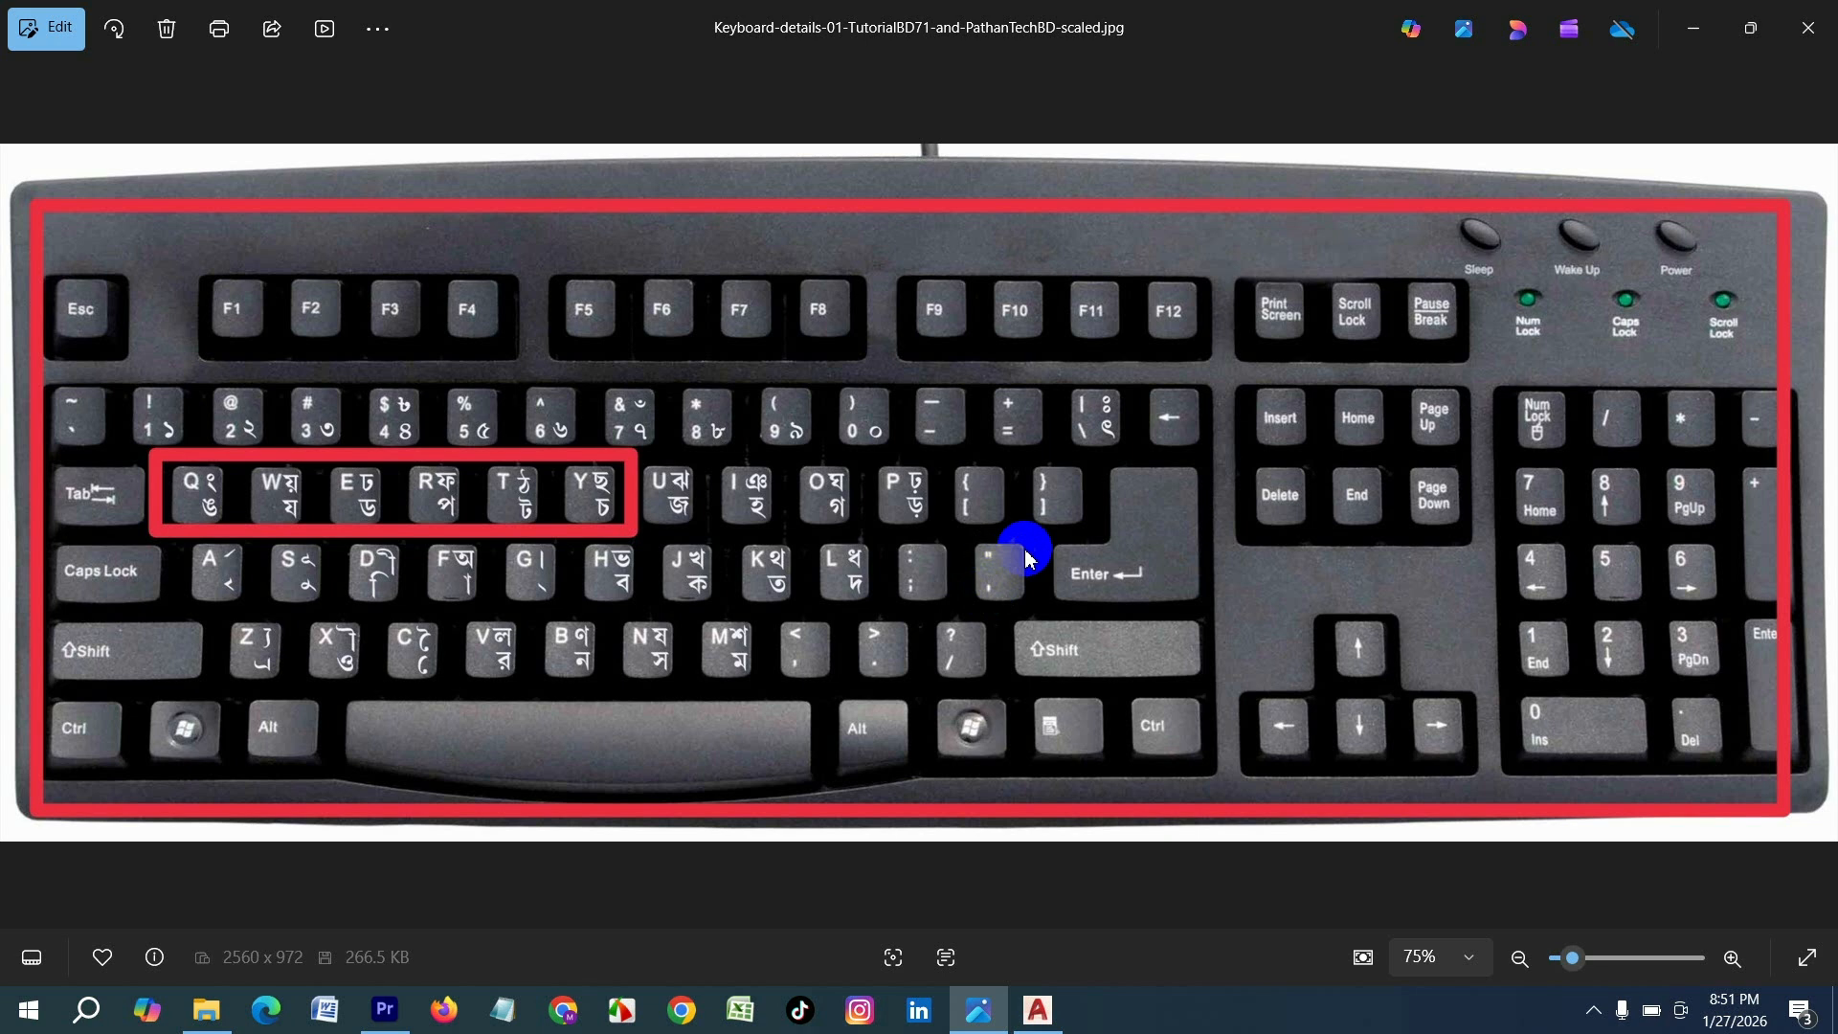
left_click(1038, 1010)
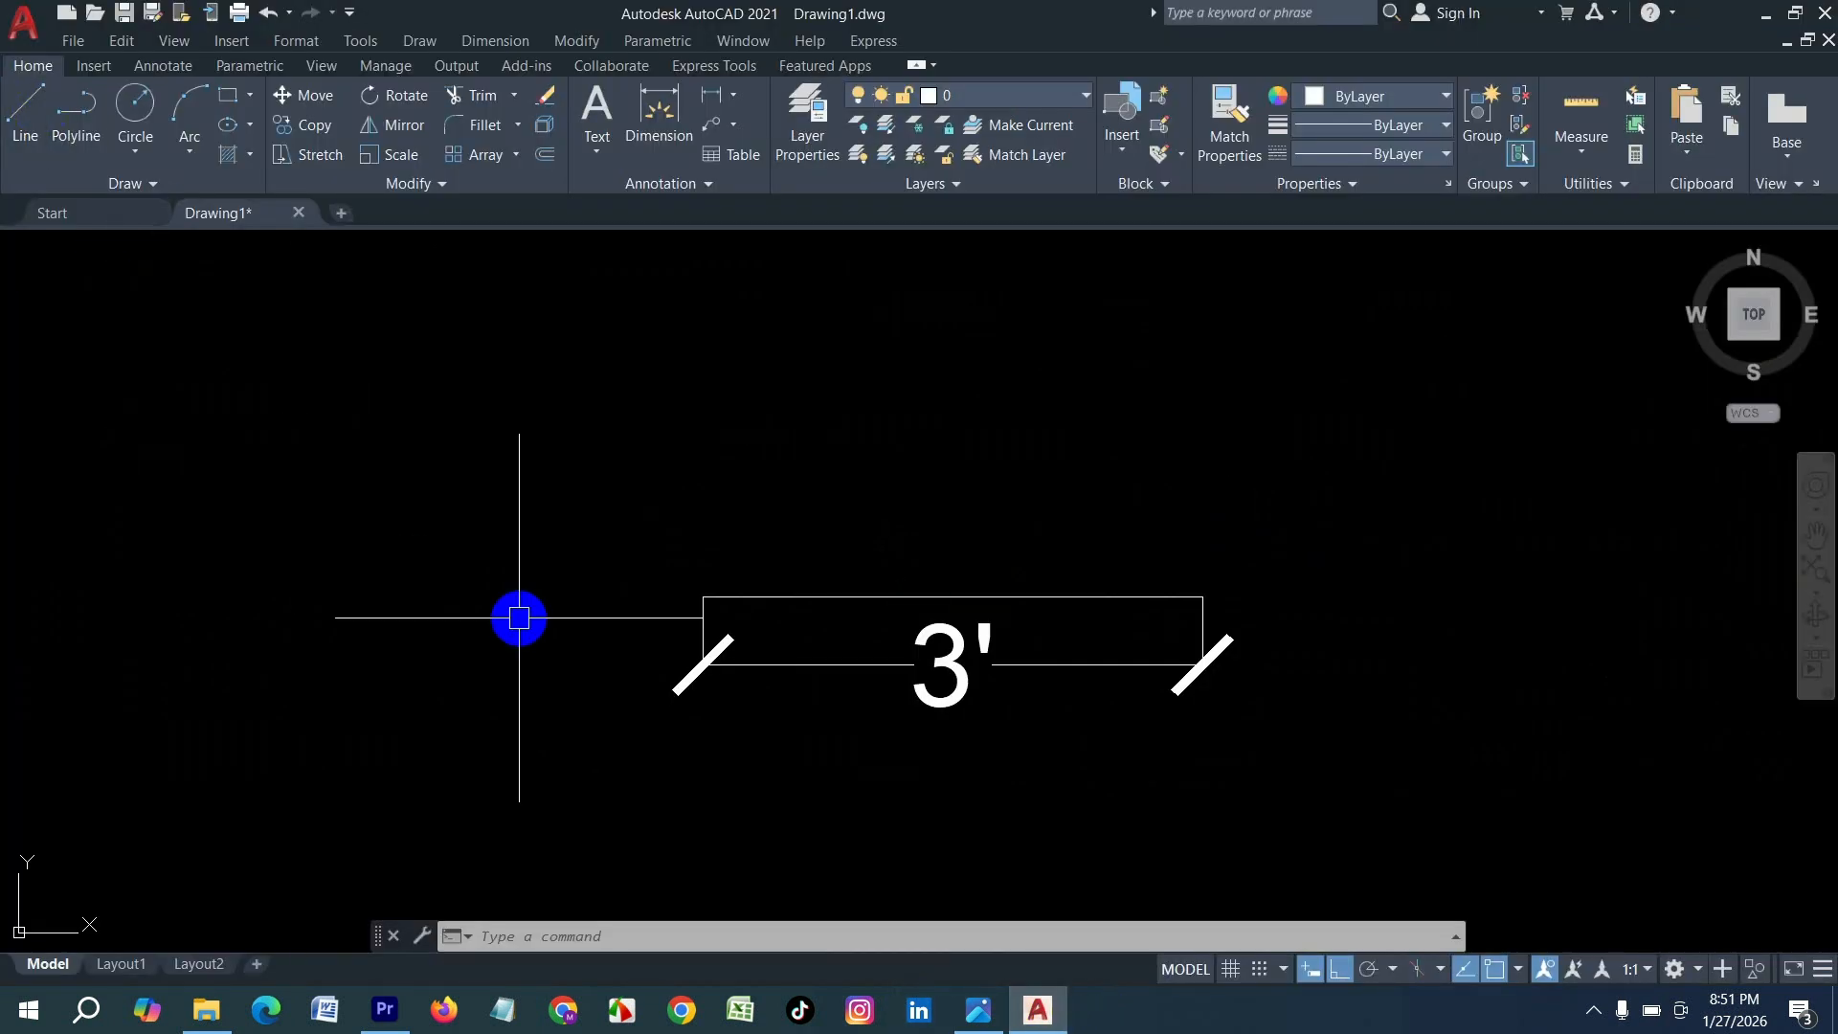
- Draw a horizontal 9' line in the empty area above the 3' dimensioned line
type("l")
key("Return")
left_click(326, 490)
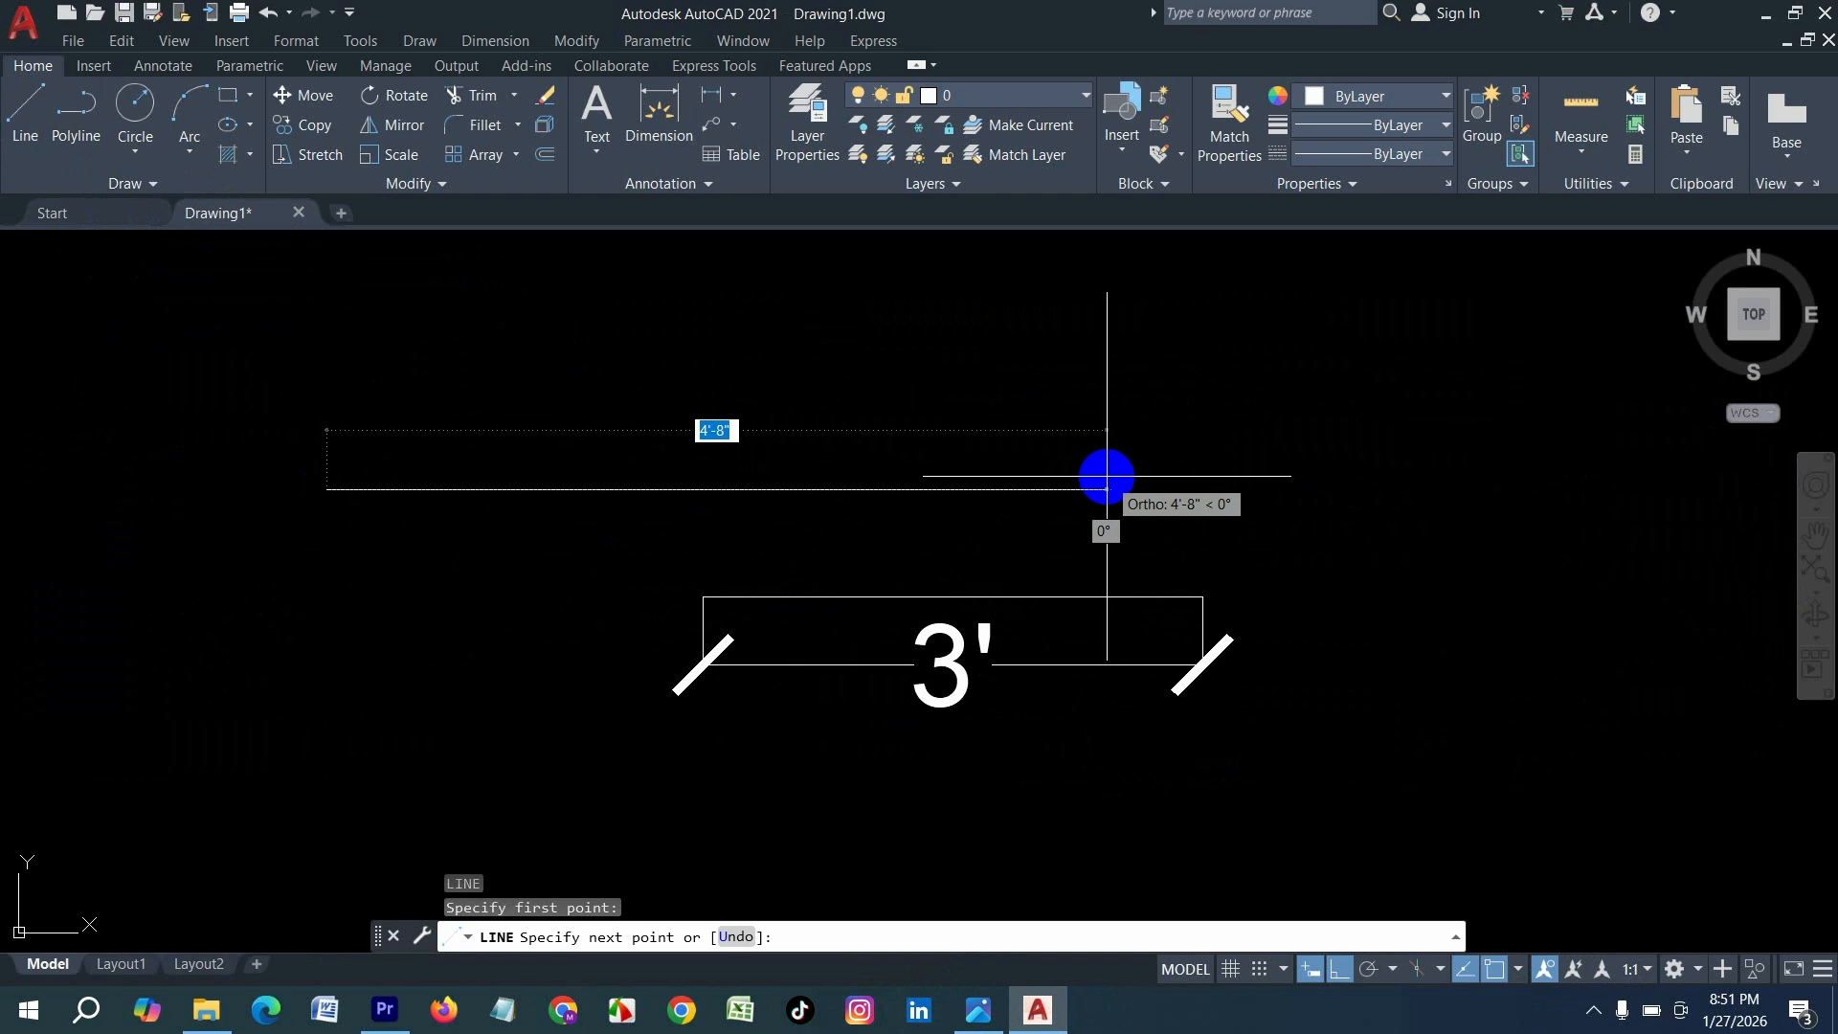
type("9'")
key("Return")
key("Return")
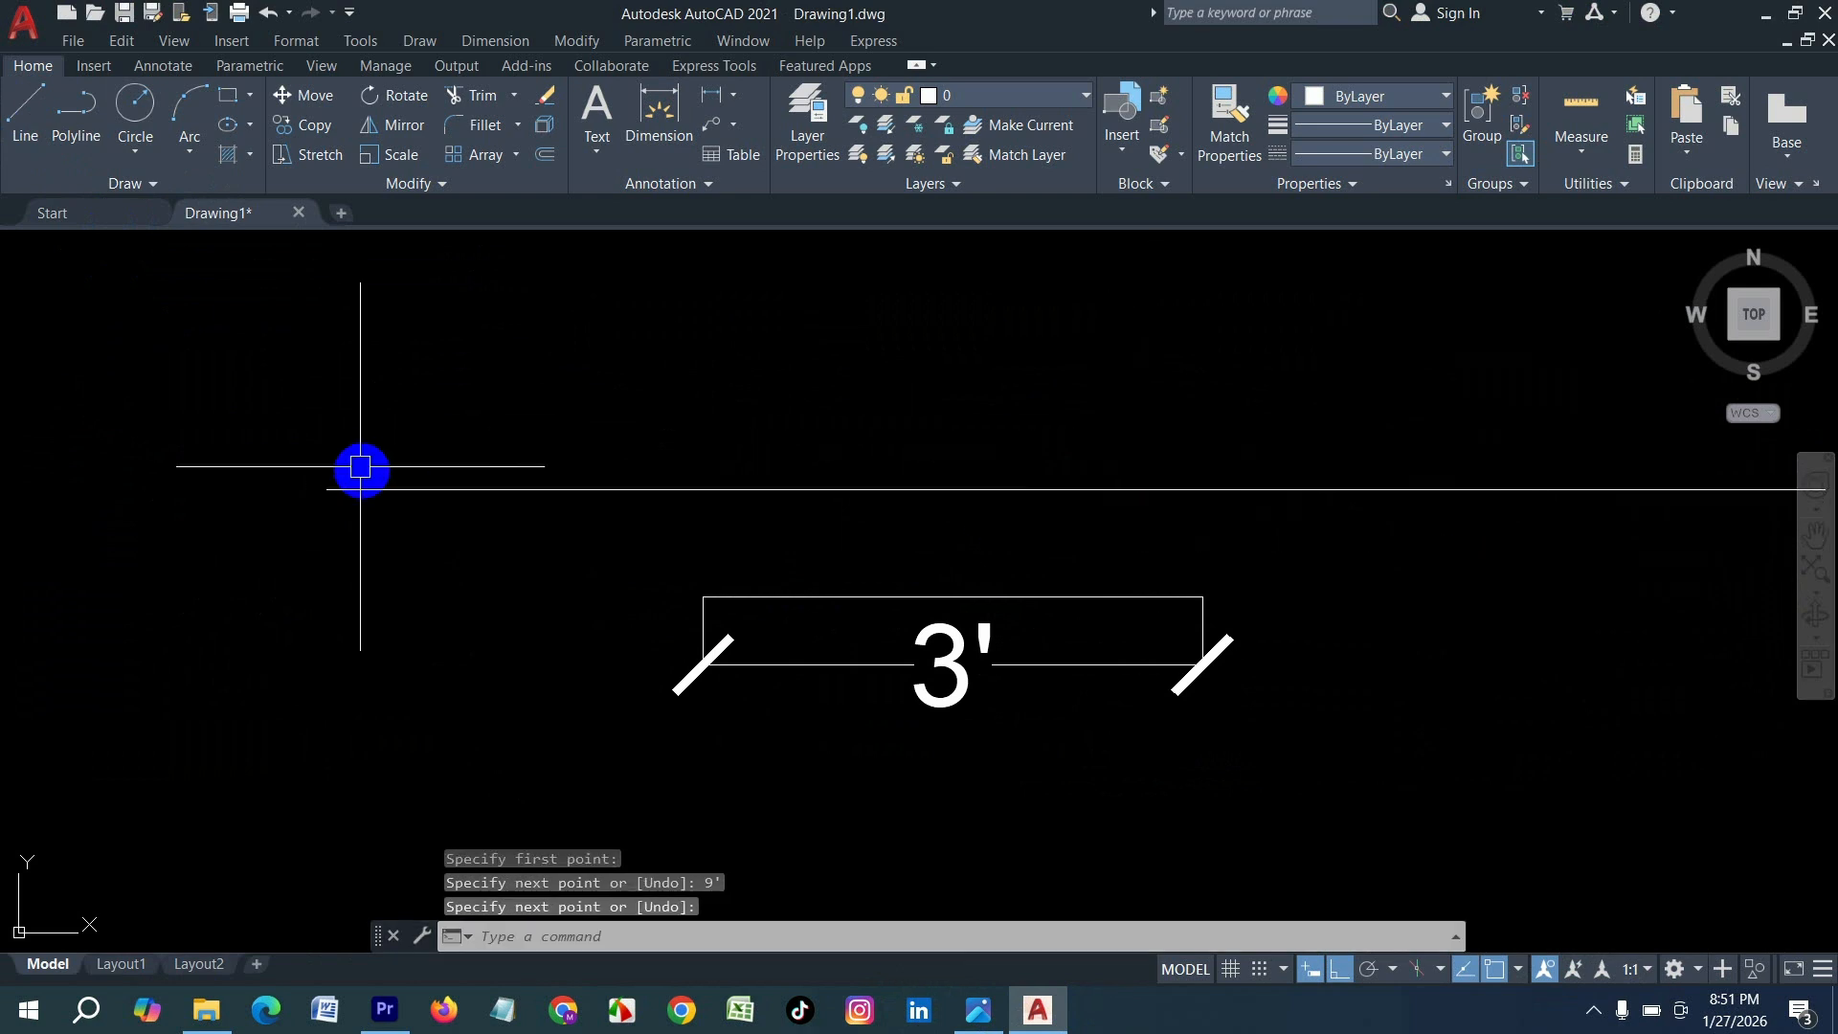
scroll(424, 476, "down", 2)
scroll(594, 441, "up", 3)
scroll(659, 347, "up", 2)
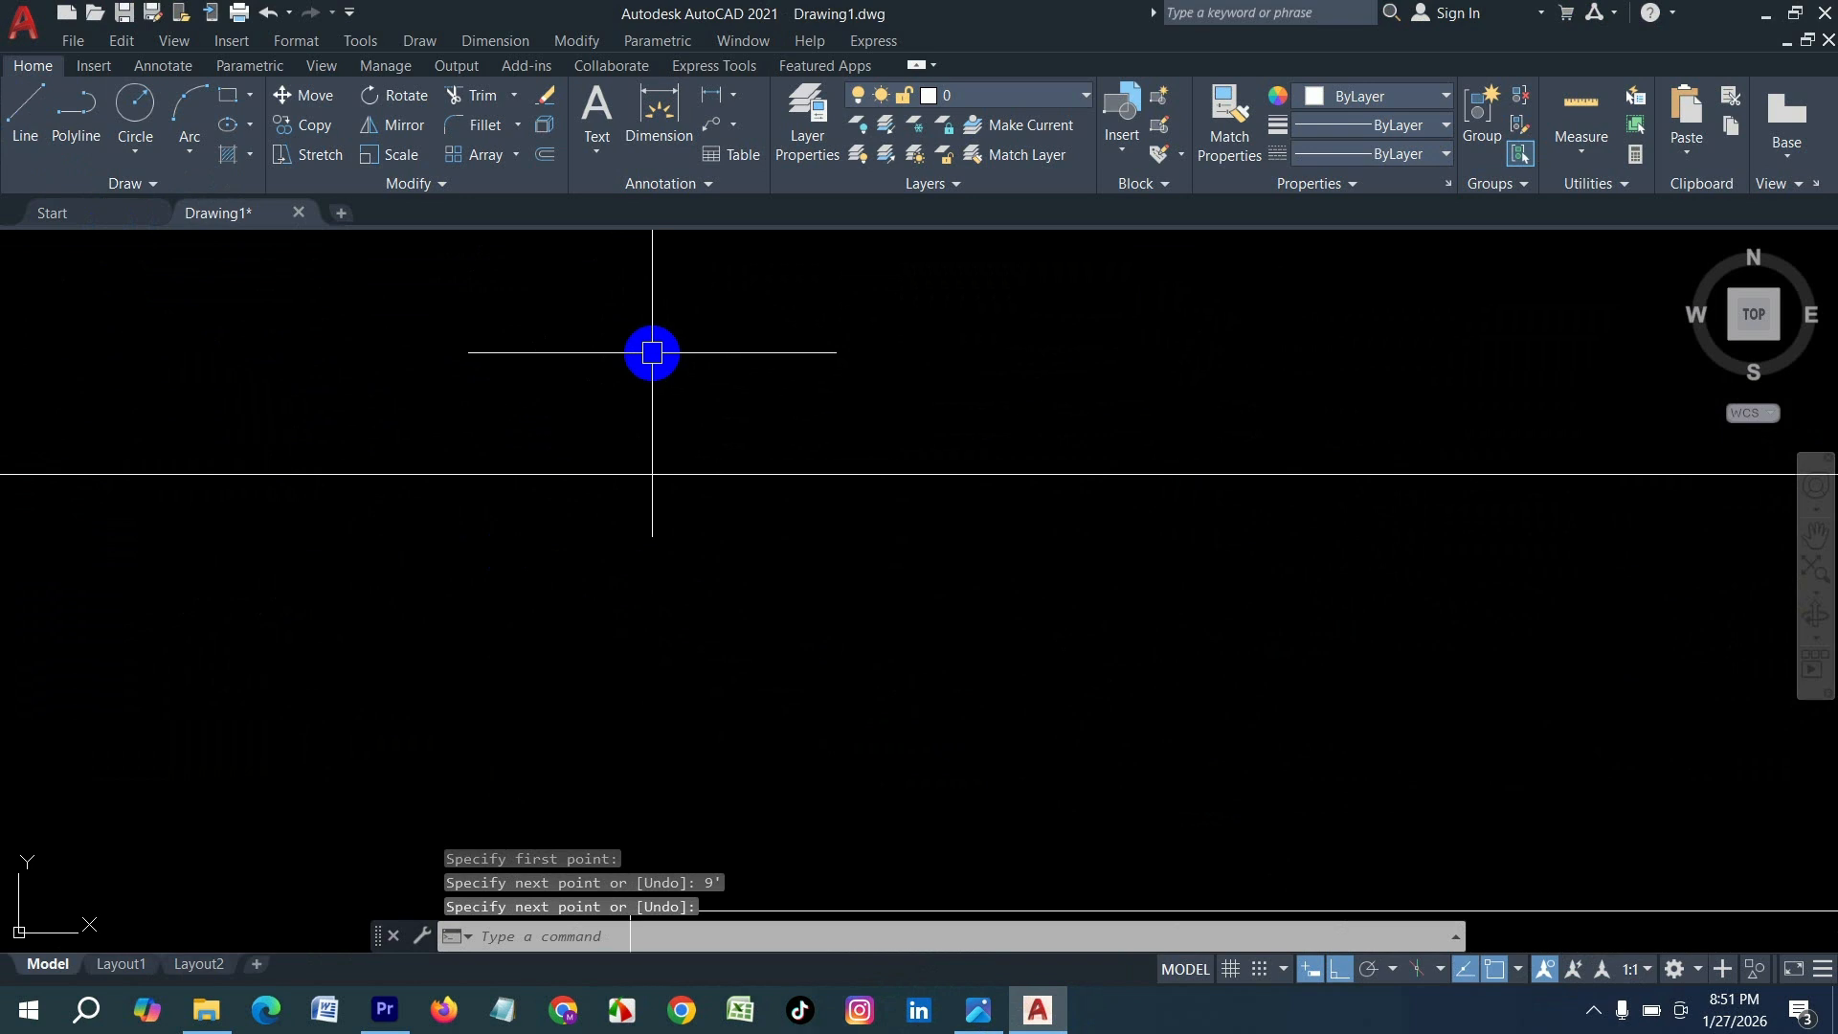
scroll(652, 352, "up", 1)
scroll(661, 375, "down", 3)
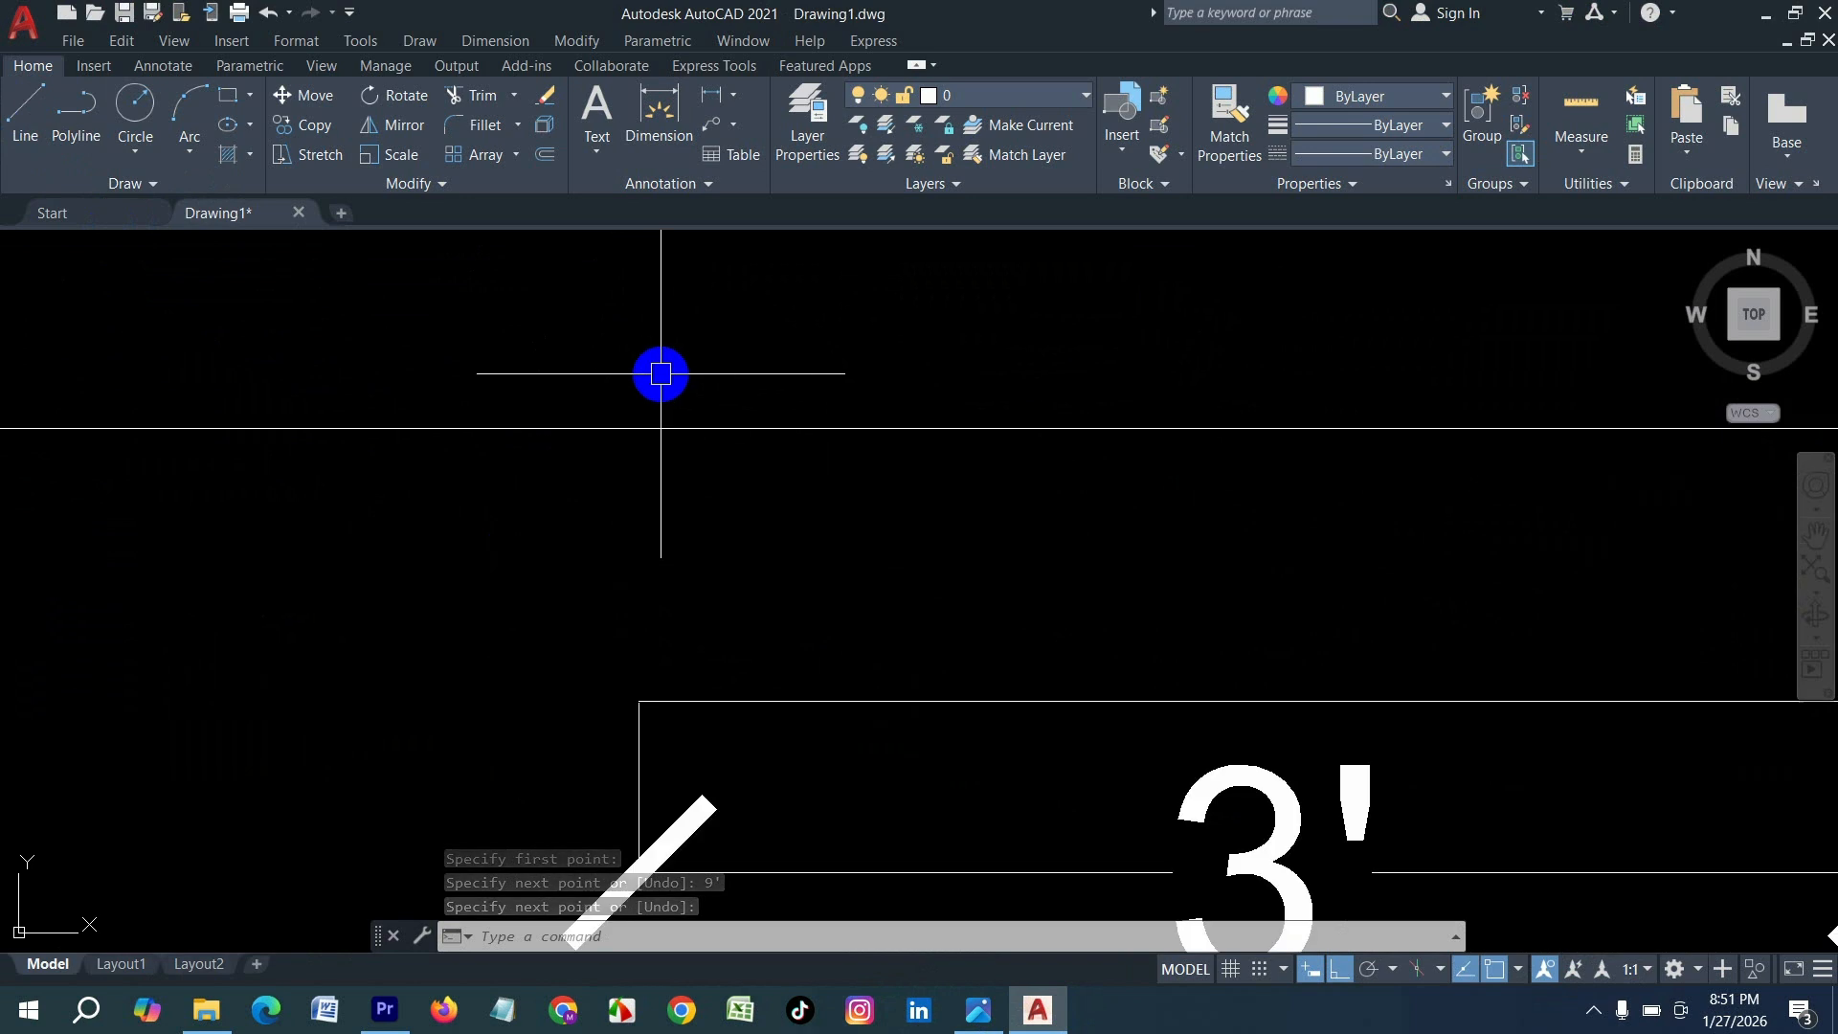
scroll(663, 372, "up", 3)
scroll(669, 369, "down", 4)
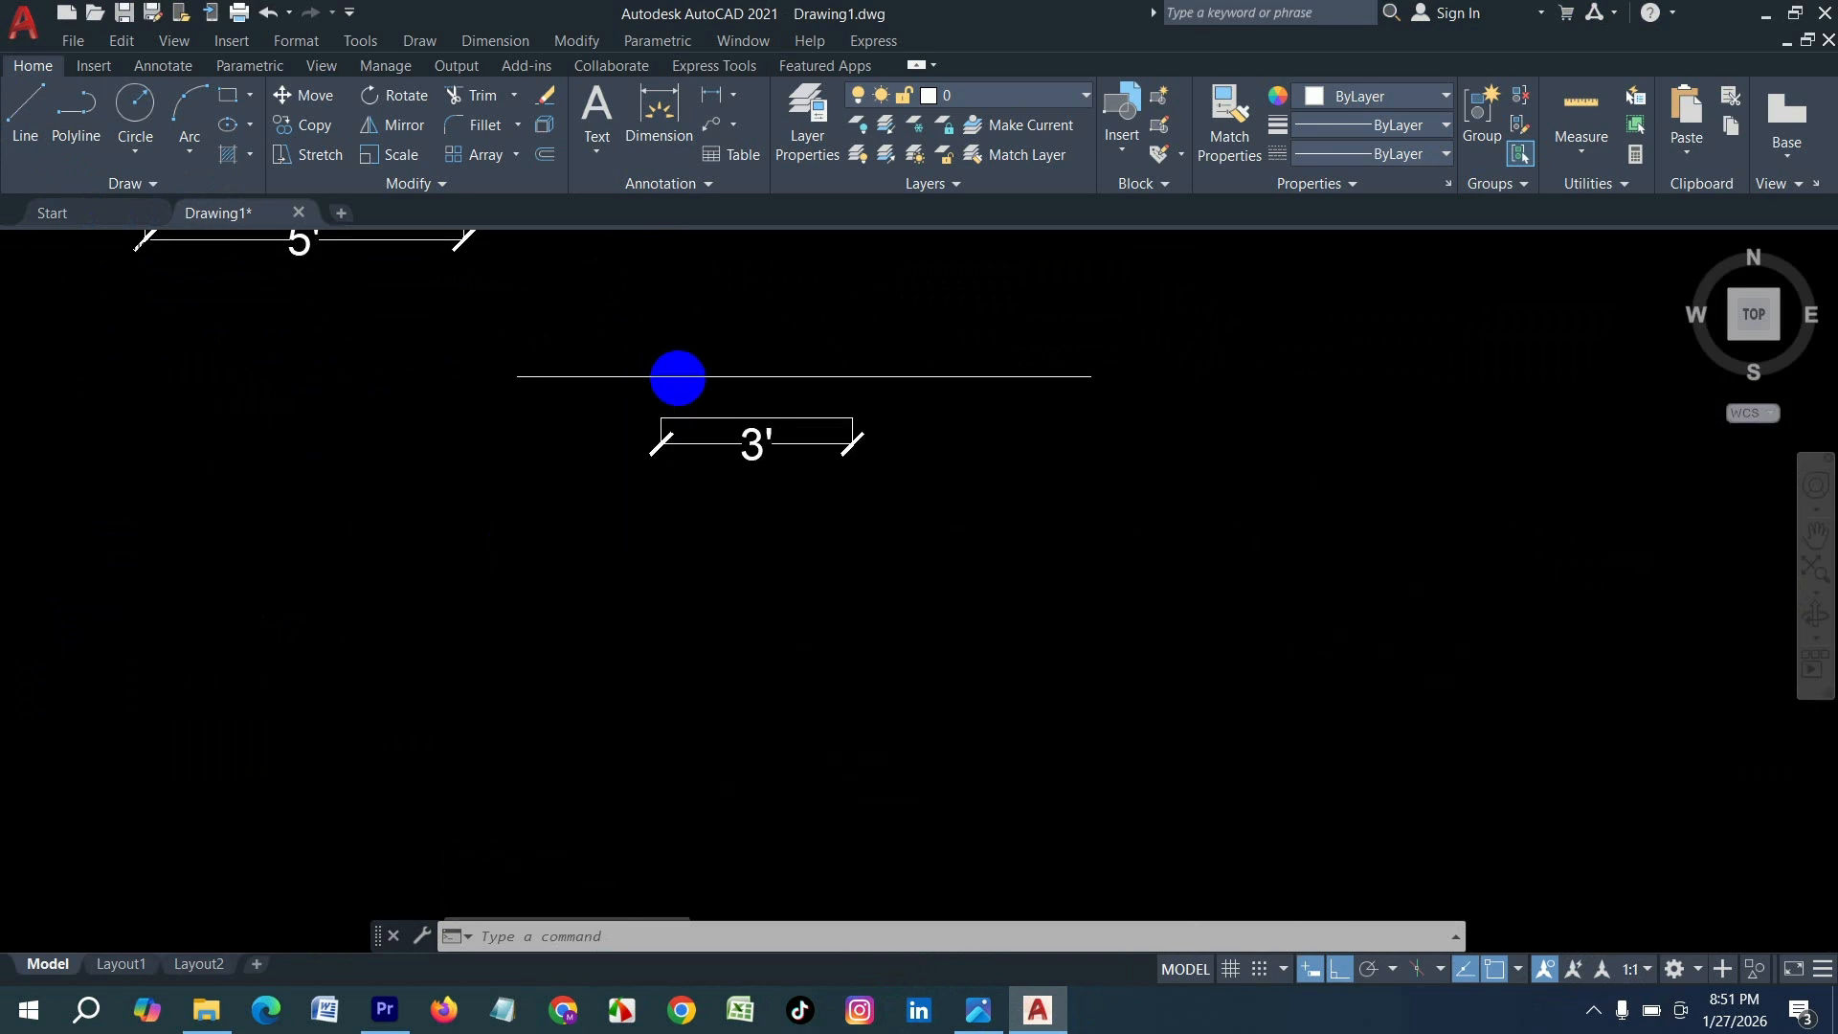
scroll(677, 377, "up", 2)
scroll(694, 371, "down", 4)
scroll(841, 390, "up", 4)
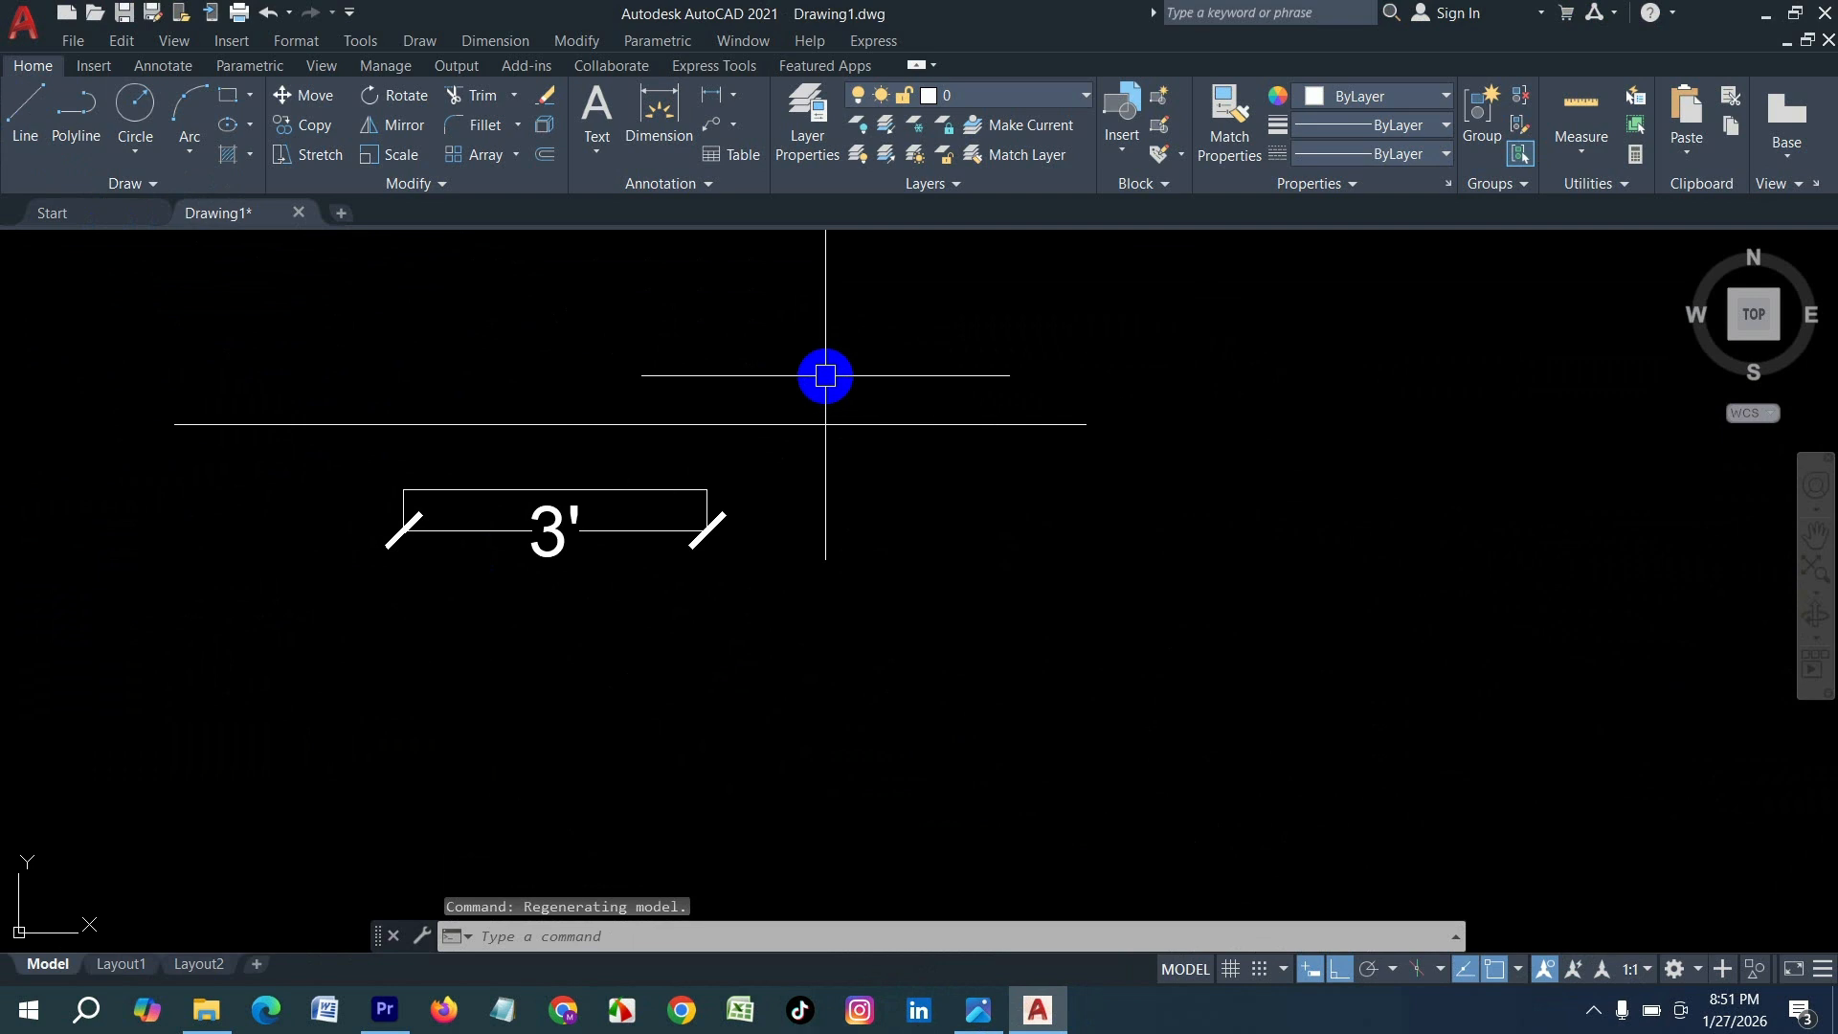
scroll(794, 388, "up", 2)
scroll(1170, 489, "down", 4)
scroll(968, 460, "up", 4)
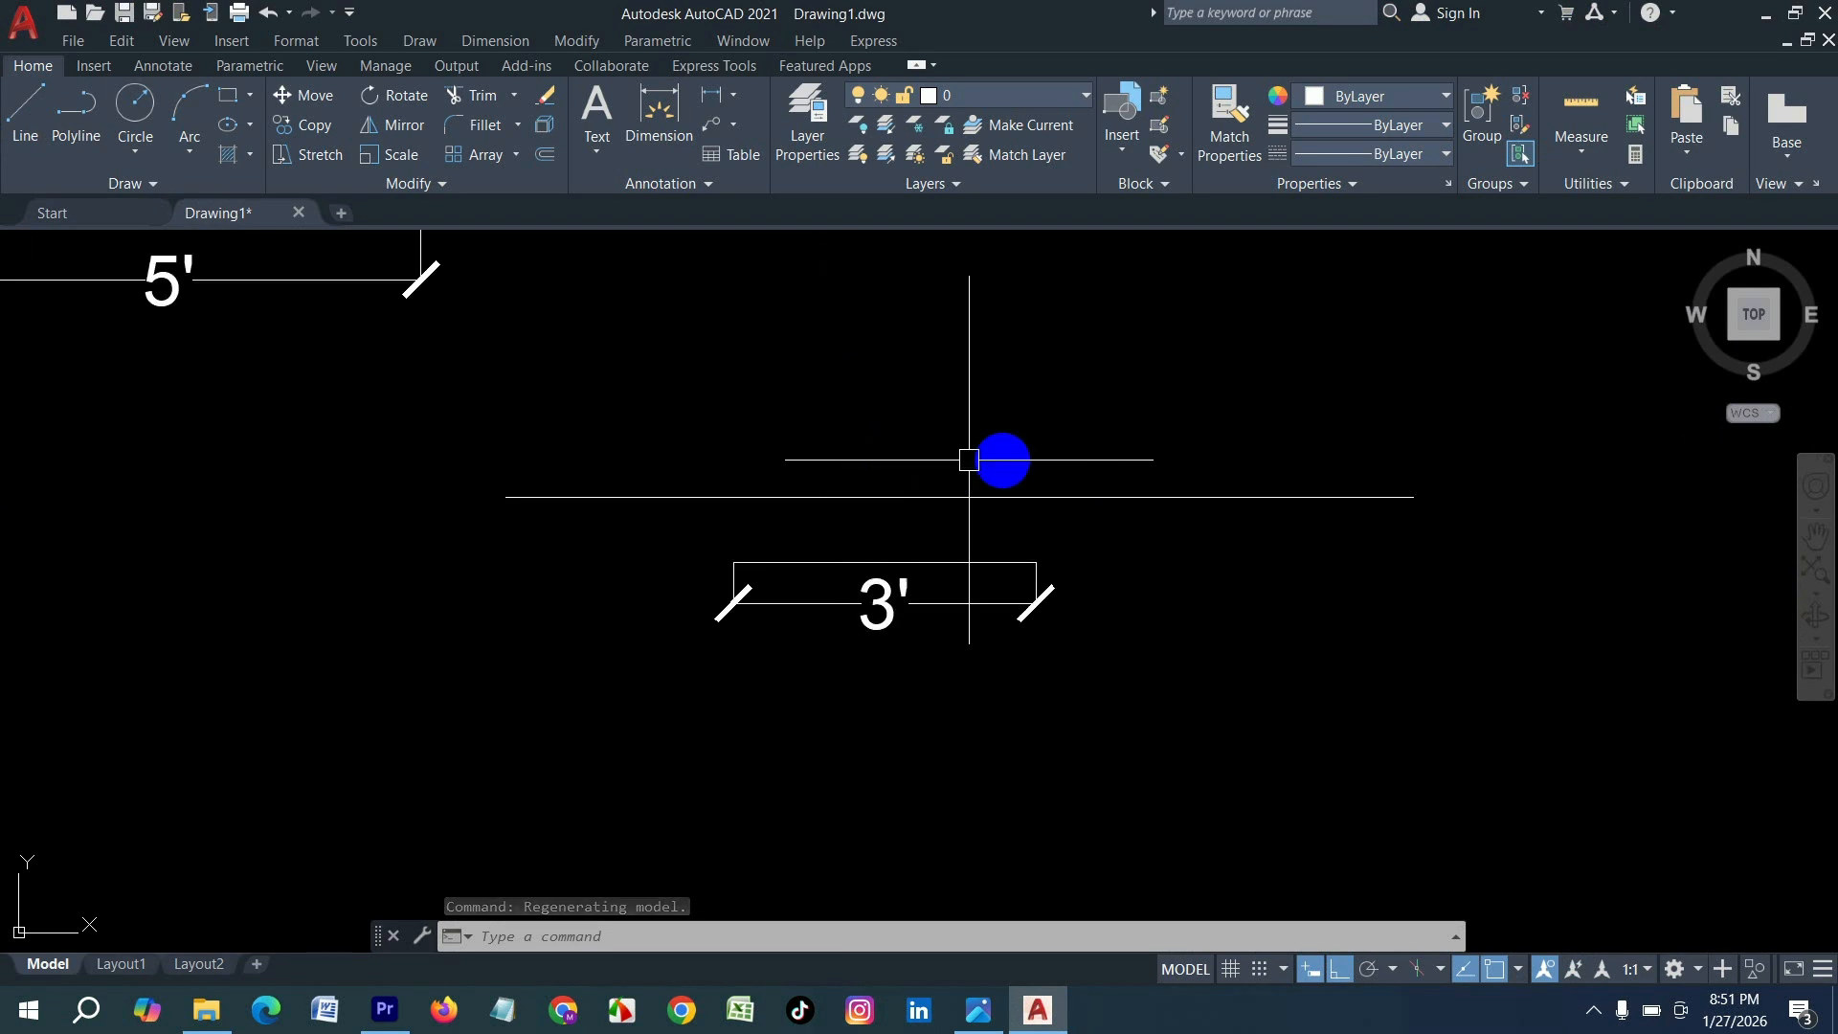
- Dimension the long line above the 3' line by selecting the line itself, and place the dimension above it
left_click(659, 115)
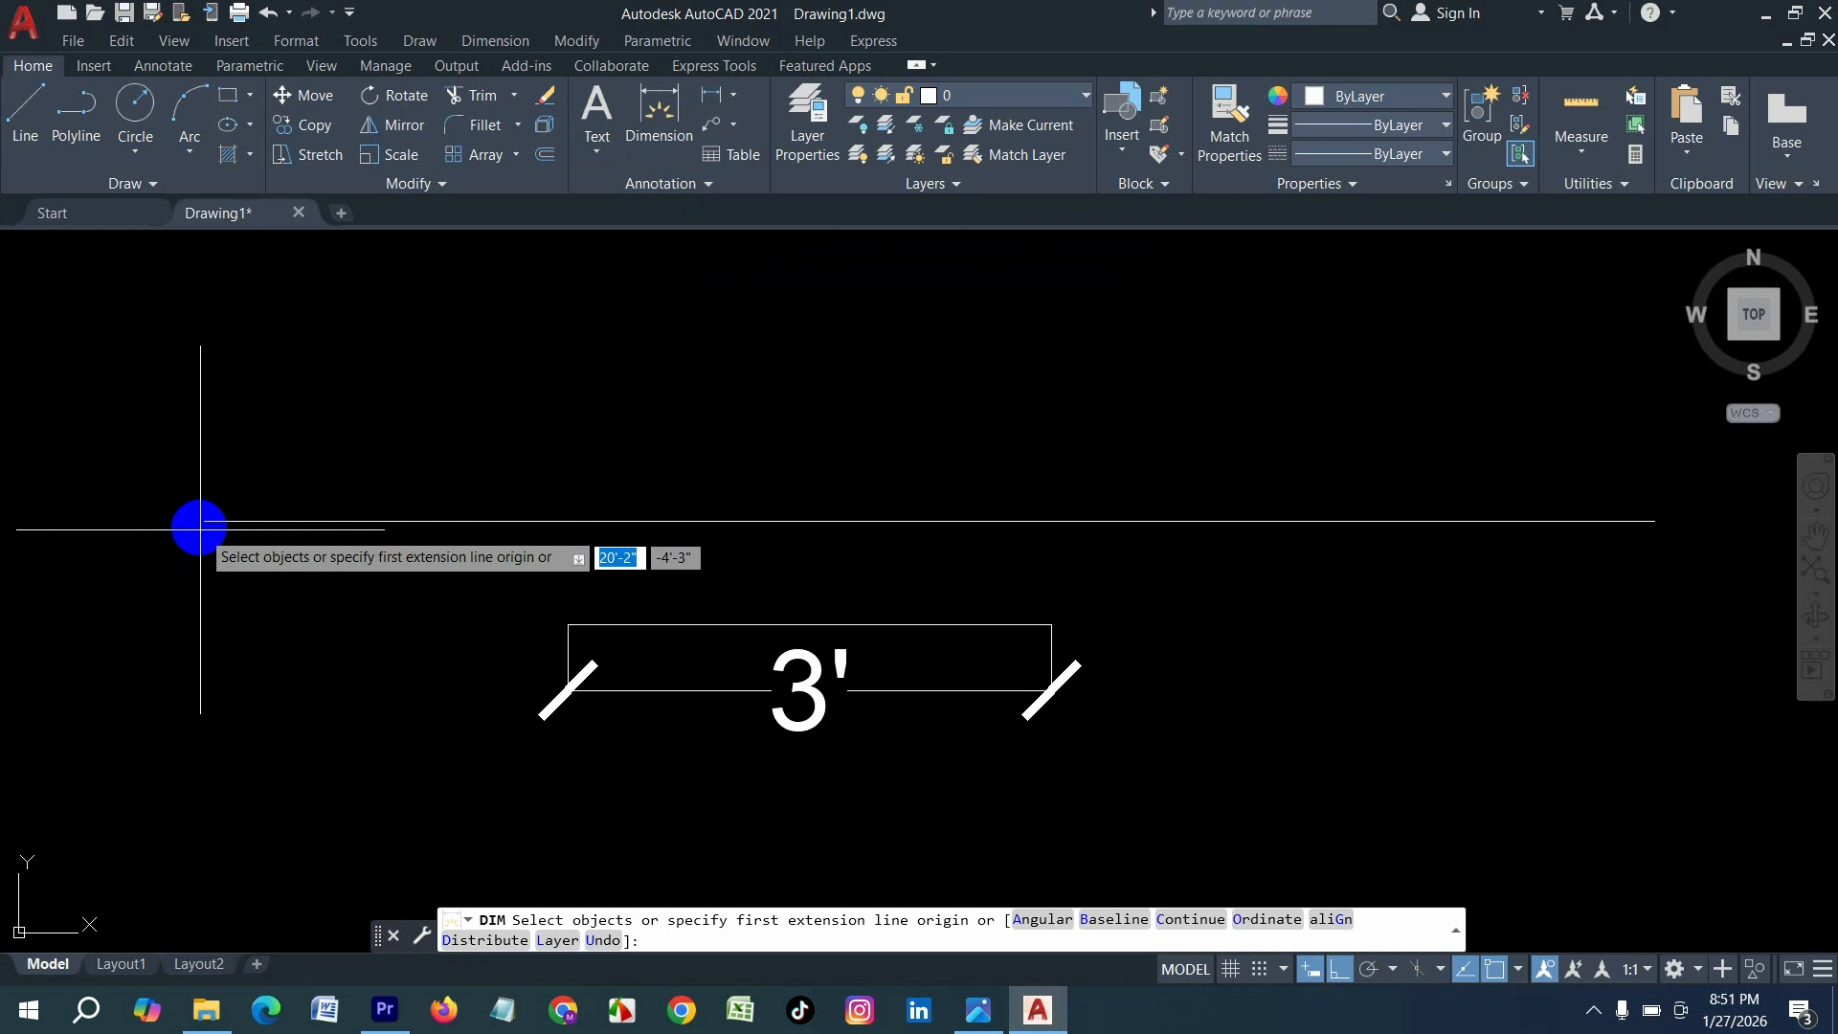
left_click(433, 522)
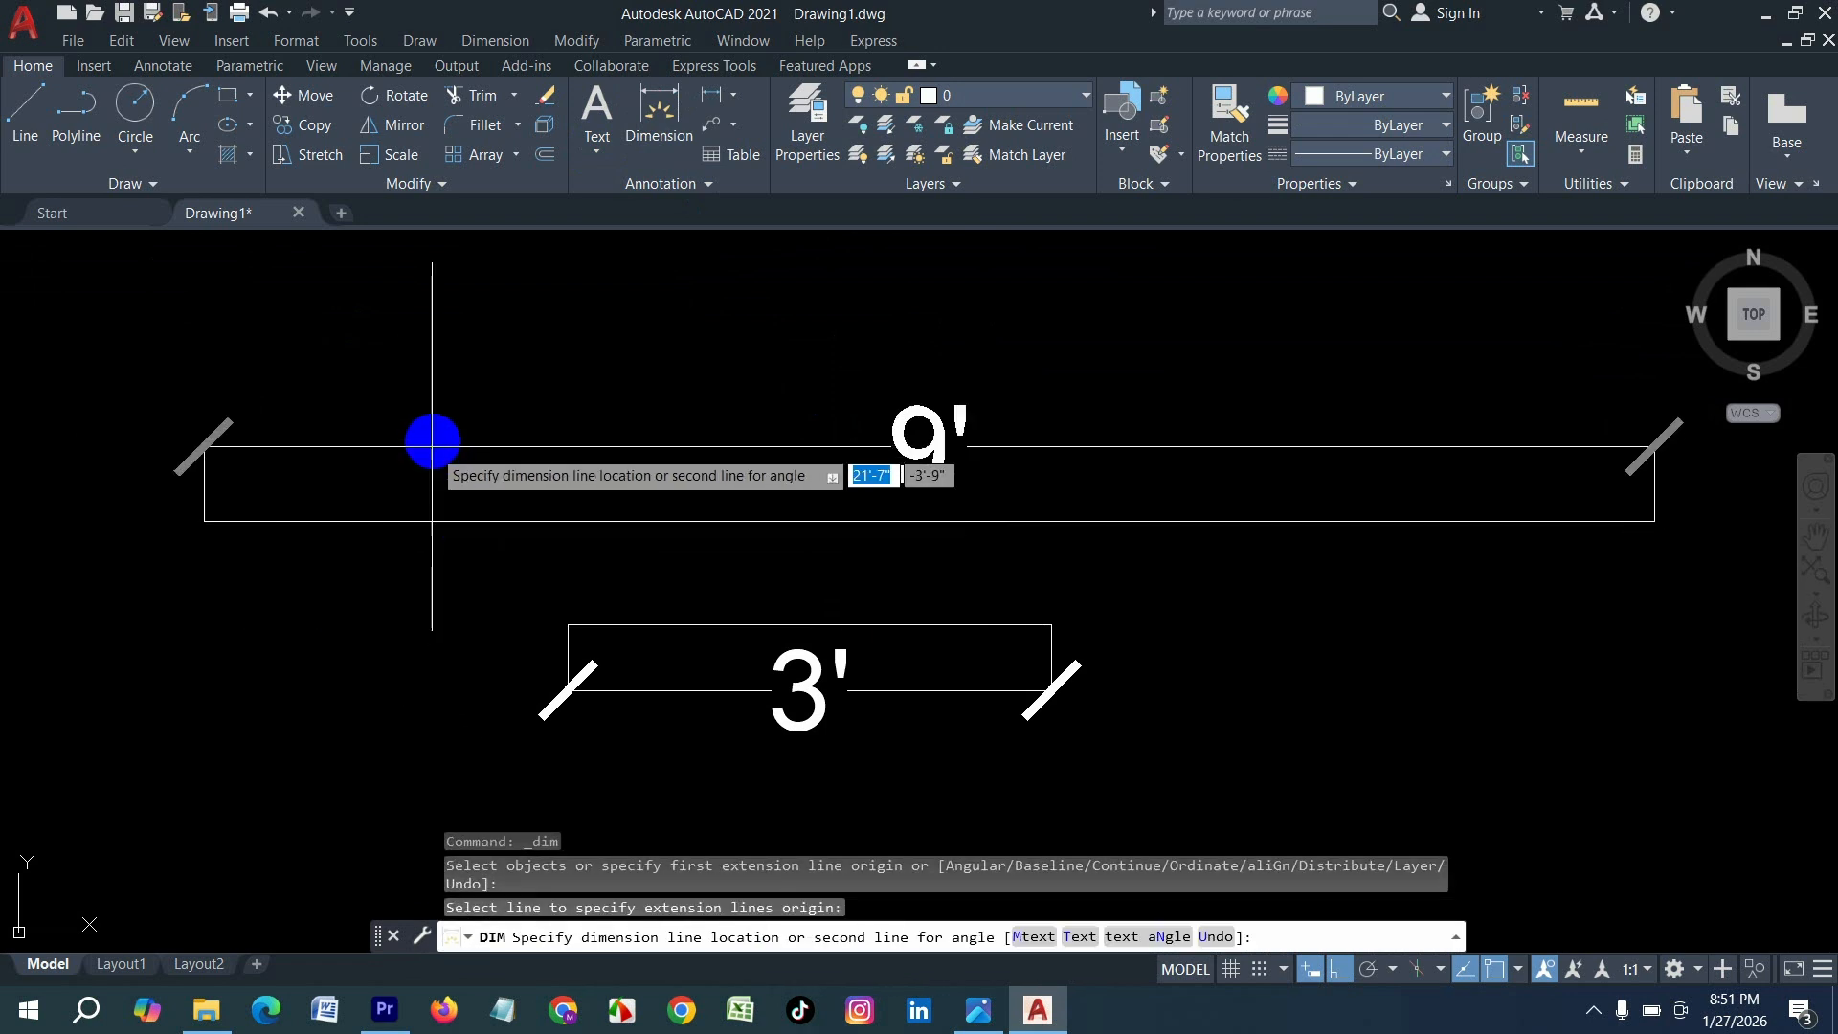
left_click(427, 418)
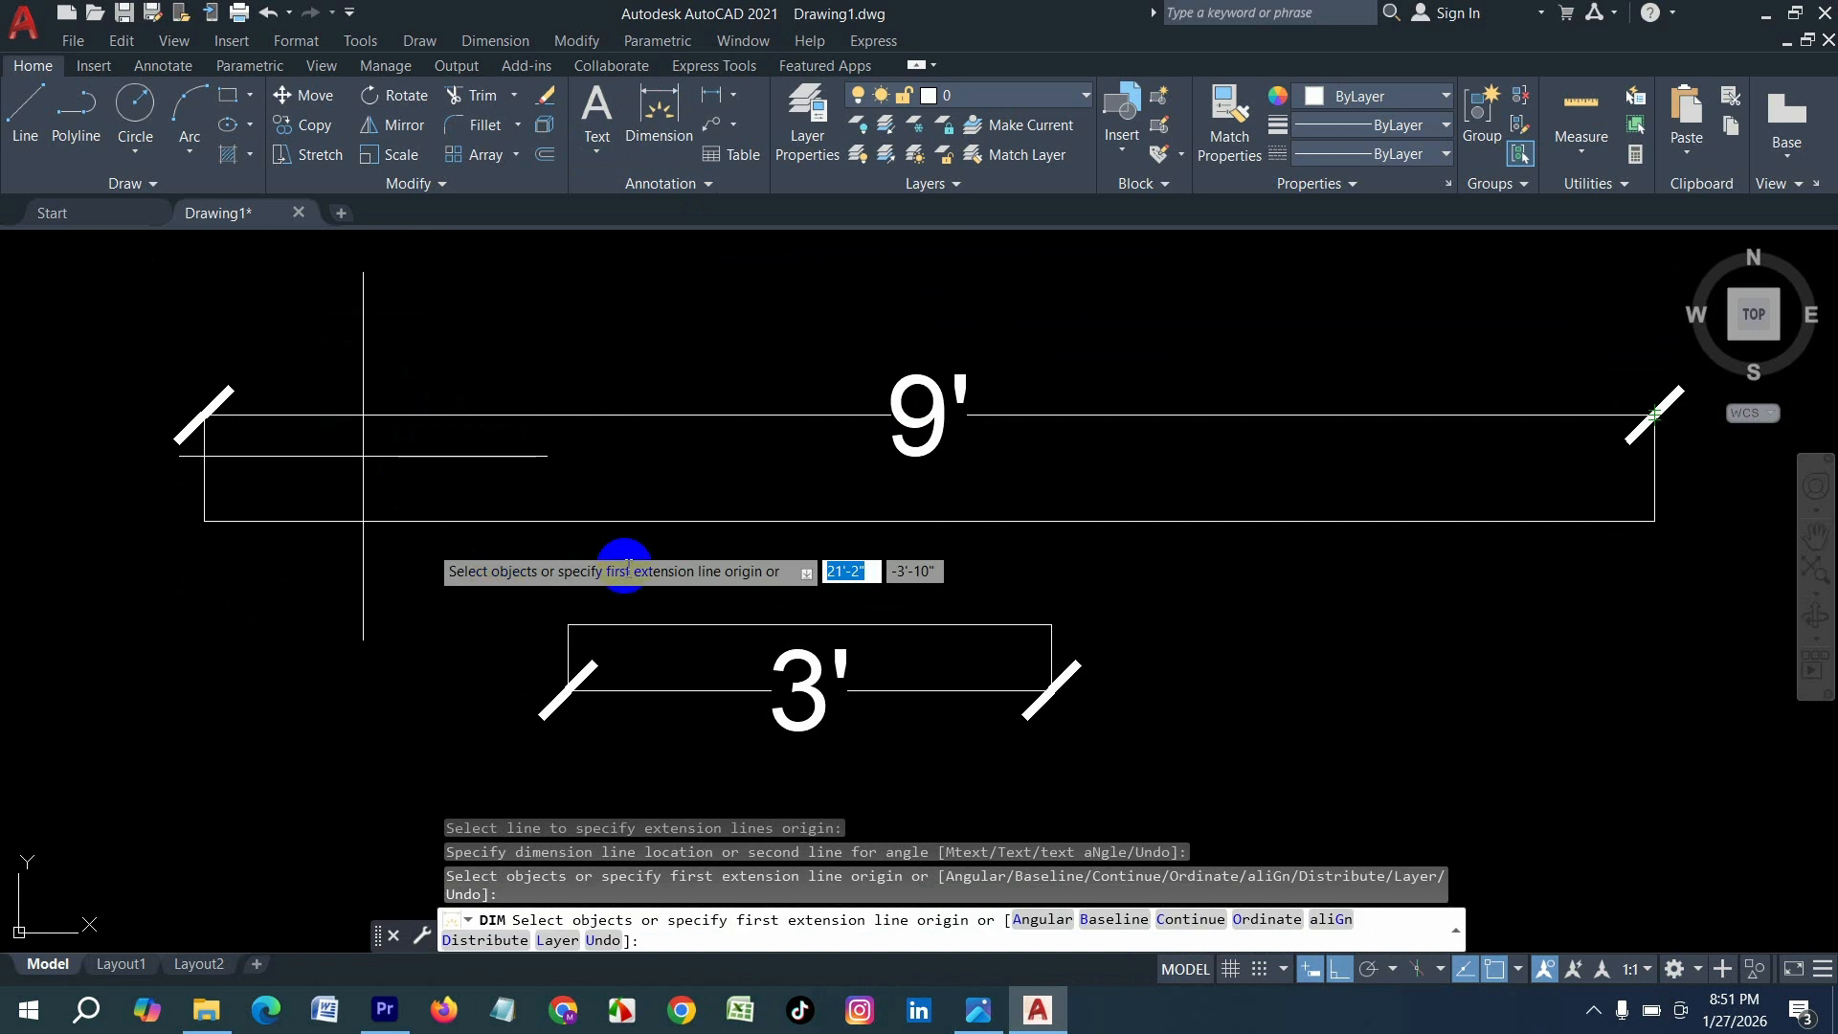
scroll(851, 531, "down", 2)
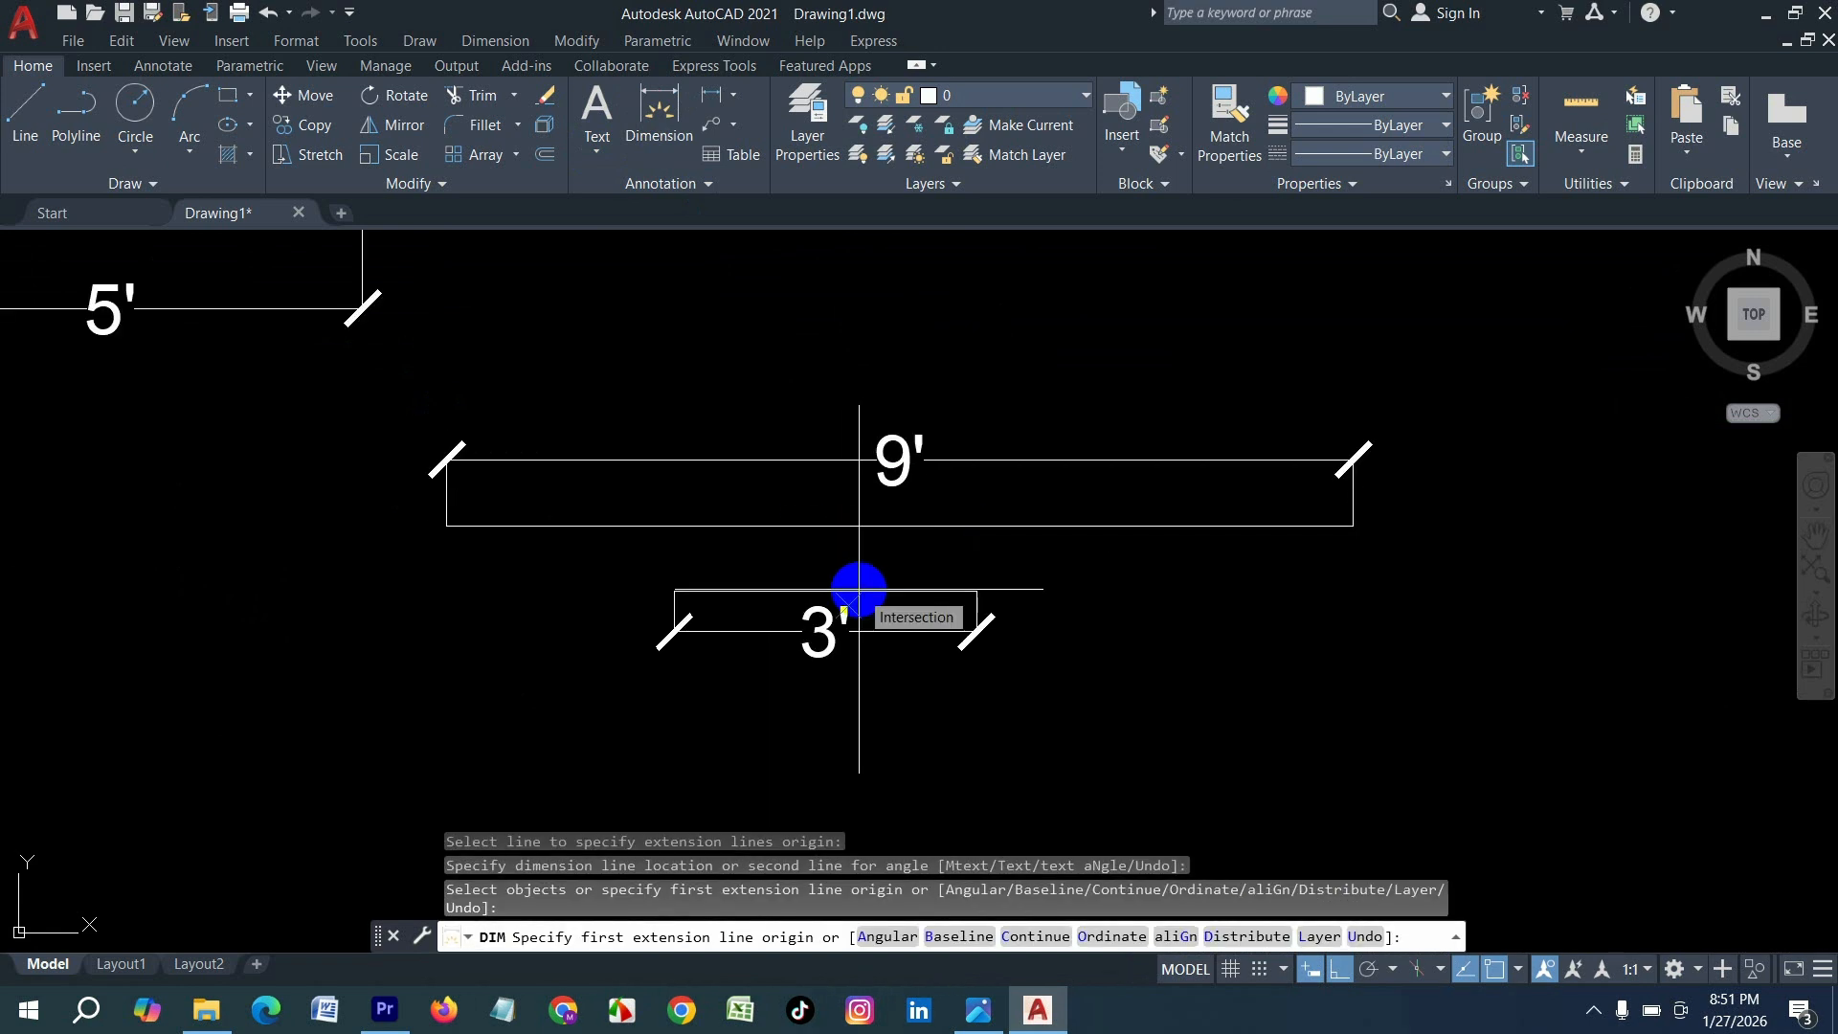